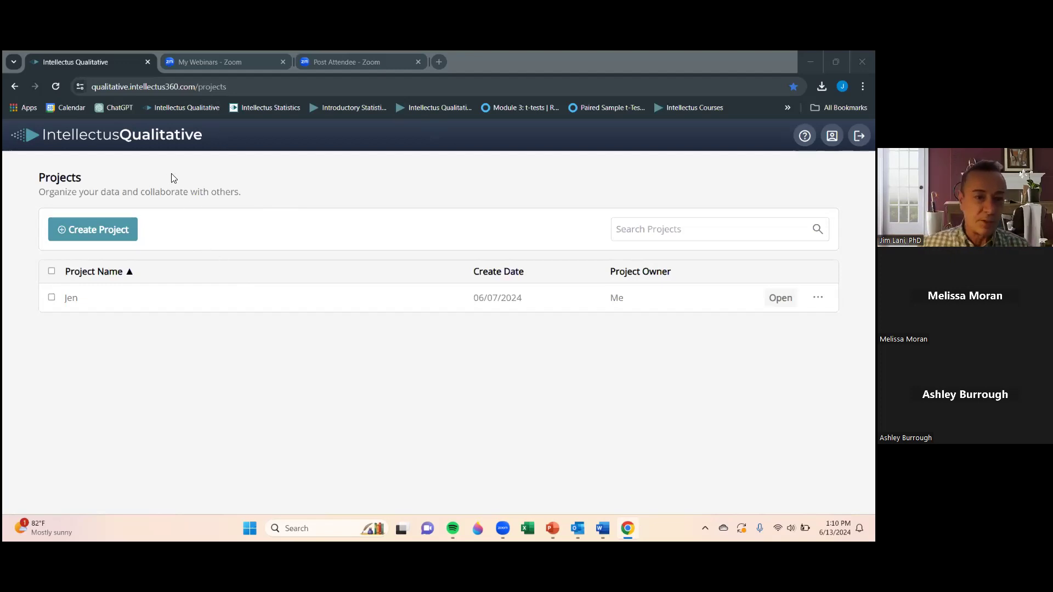
Start creating a project named "Sam" and add an empty research question field to it.
{"action": "left_click", "coordinate": [95, 229]}
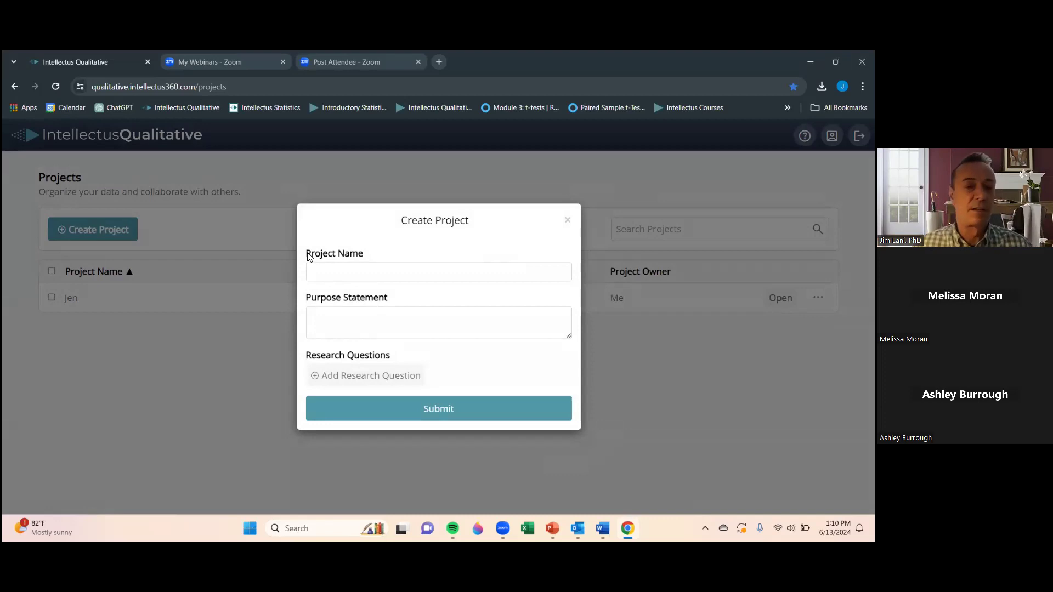
{"action": "left_click", "coordinate": [335, 267]}
{"action": "type", "text": "Sam"}
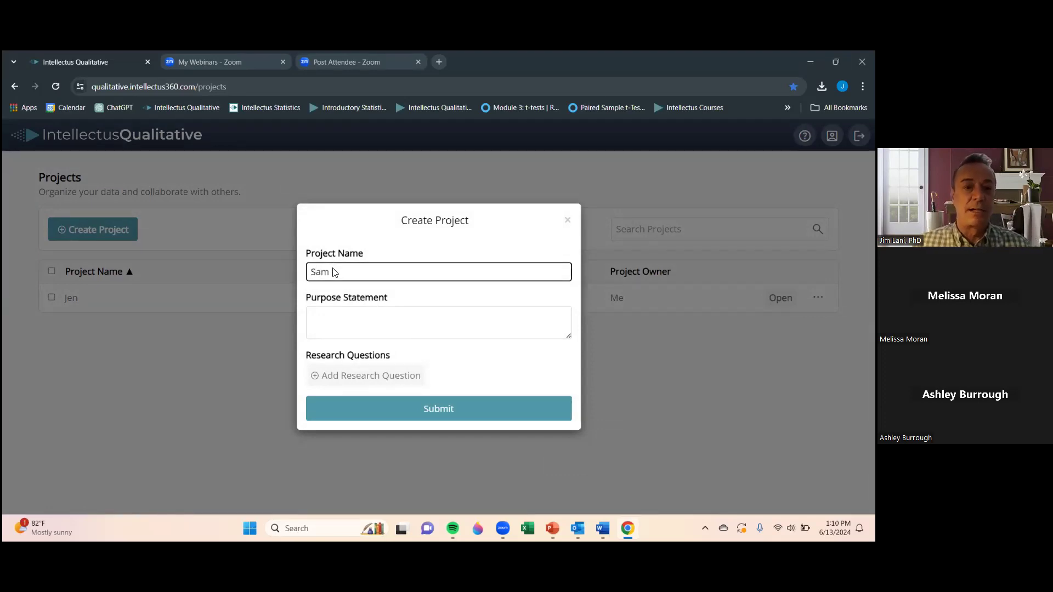
{"action": "left_click", "coordinate": [341, 314]}
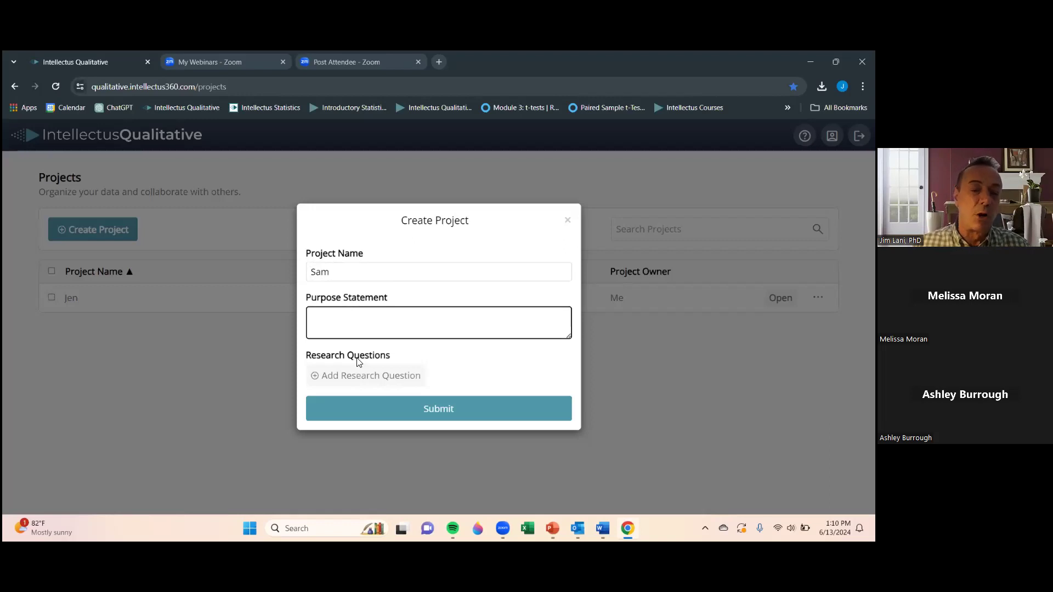
{"action": "left_click", "coordinate": [358, 375]}
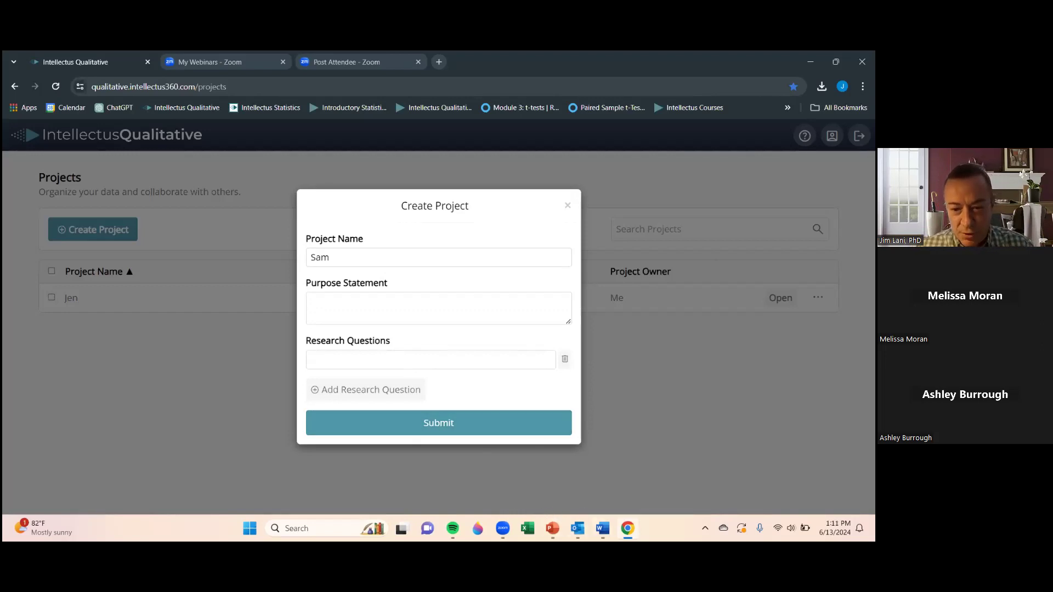
Copy the study's purpose paragraph from the RQ document in Word into the new project's Purpose Statement.
{"action": "mouse_move", "coordinate": [603, 528]}
{"action": "left_click", "coordinate": [603, 500]}
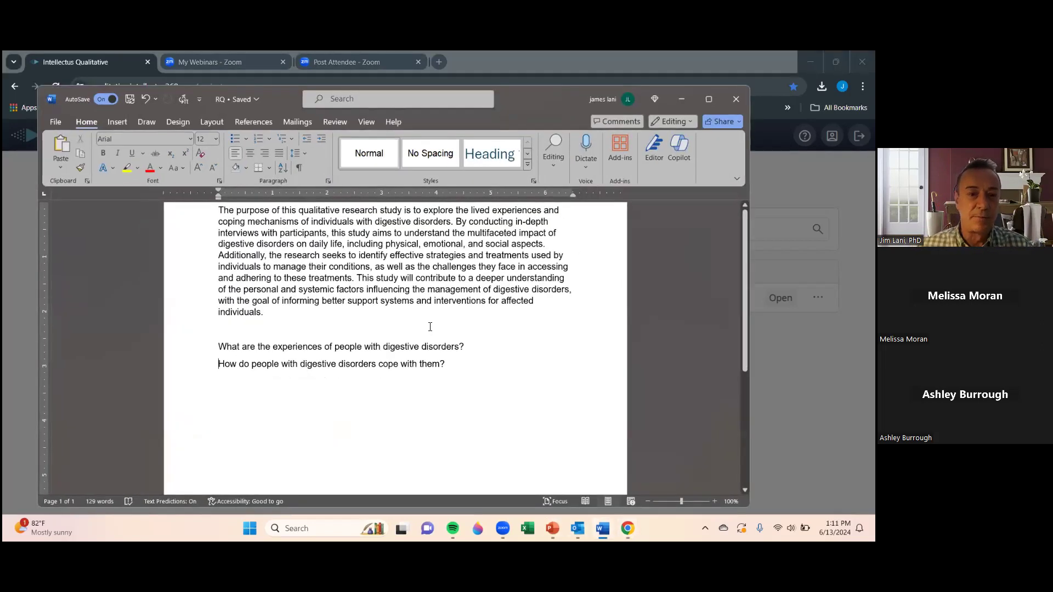
{"action": "left_click_drag", "start_coordinate": [270, 314], "coordinate": [210, 216]}
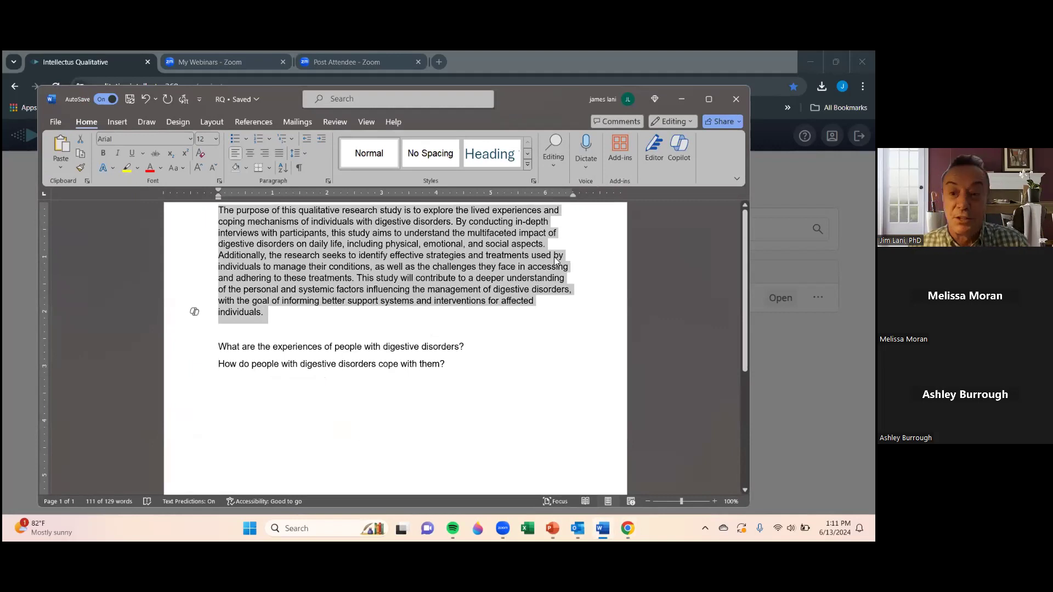
{"action": "key", "text": "alt+Tab"}
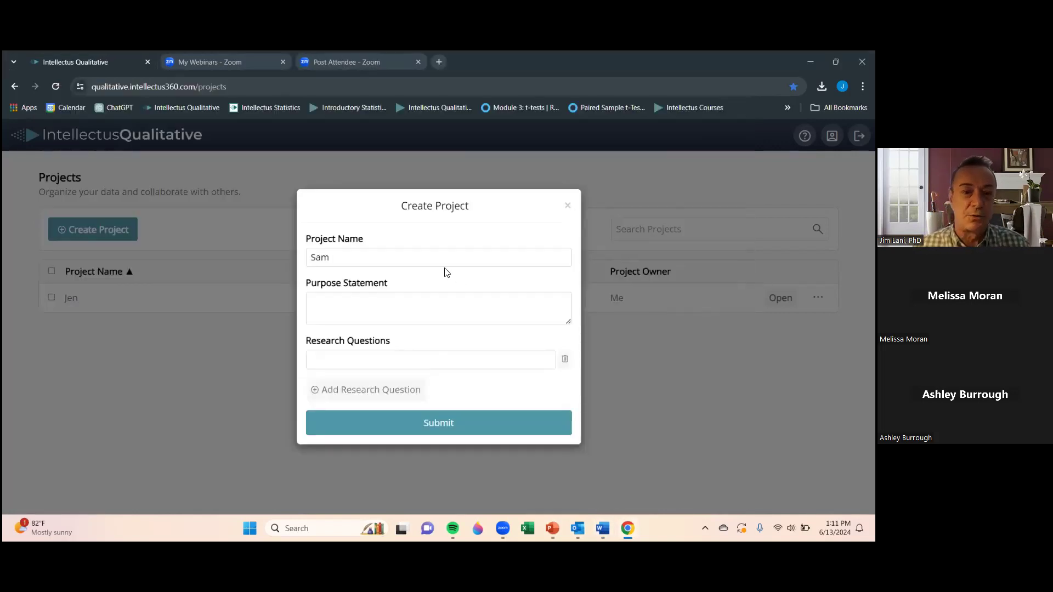
{"action": "left_click", "coordinate": [355, 299]}
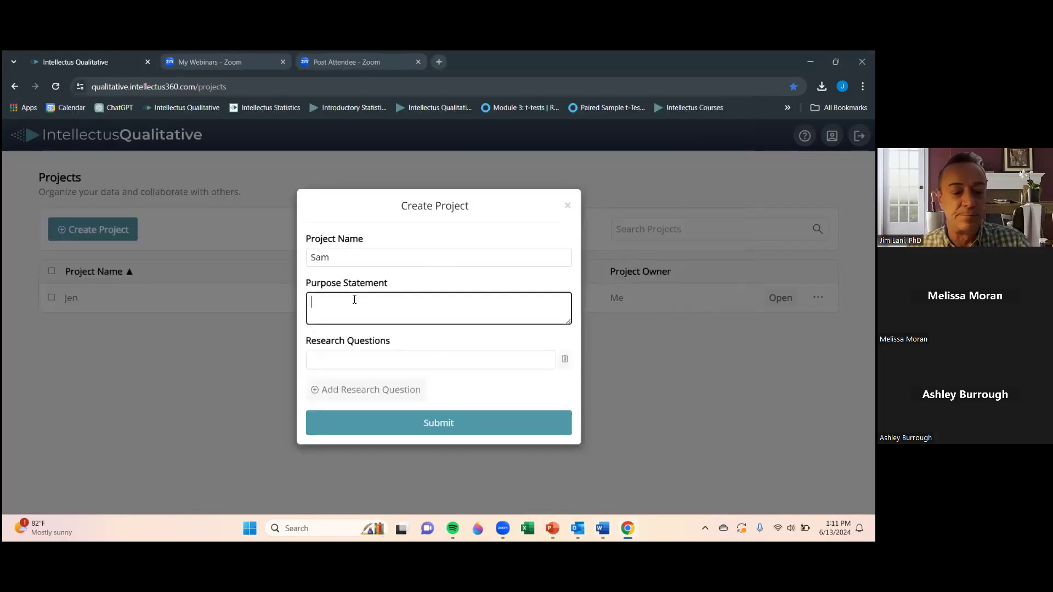
{"action": "key", "text": "ctrl+v"}
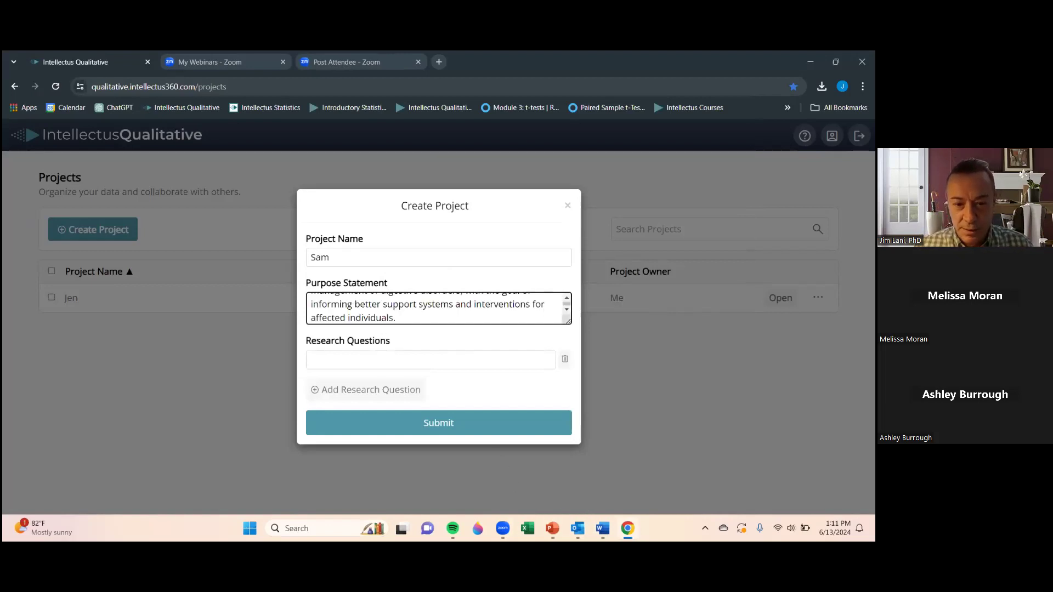
Copy "What are the experiences of people with digestive disorders?" from the Word document into the project's first research question.
{"action": "left_click", "coordinate": [603, 529]}
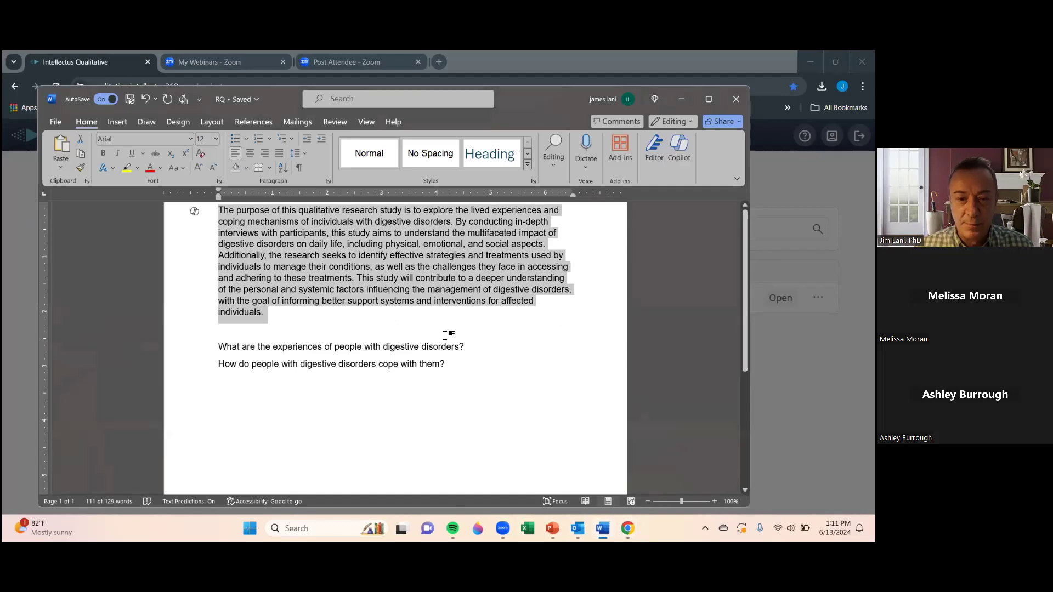
{"action": "left_click_drag", "start_coordinate": [477, 348], "coordinate": [350, 337]}
{"action": "left_click_drag", "start_coordinate": [252, 338], "coordinate": [220, 347]}
{"action": "key", "text": "ctrl+c"}
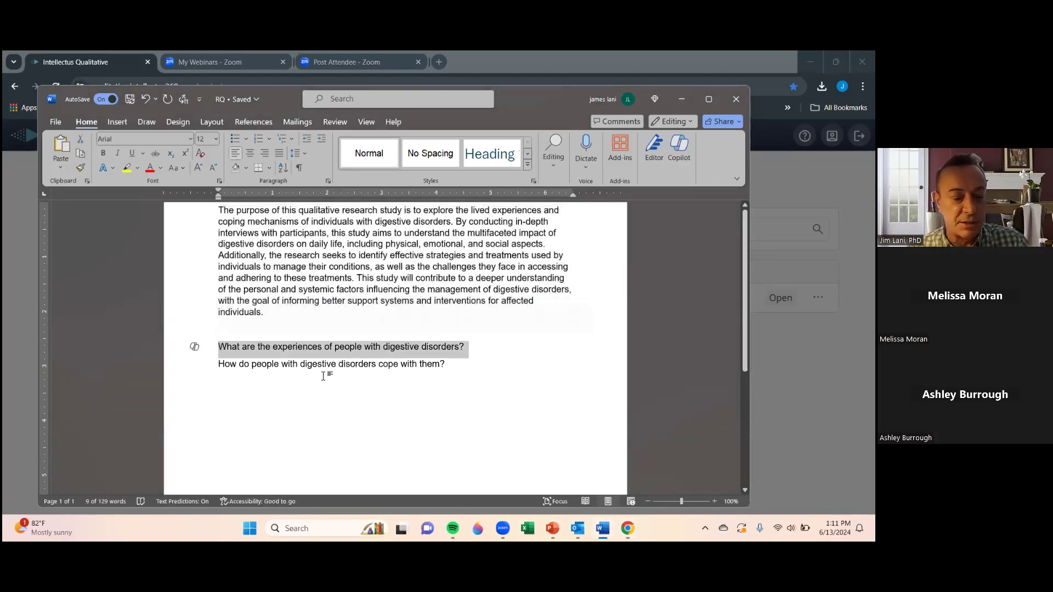
{"action": "key", "text": "alt+Tab"}
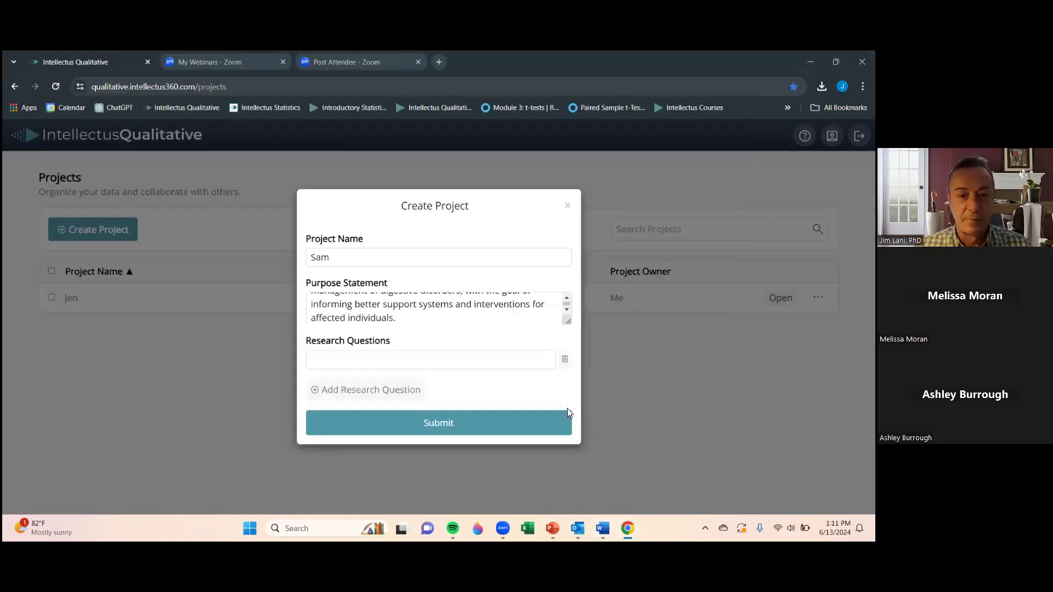
{"action": "left_click", "coordinate": [350, 360]}
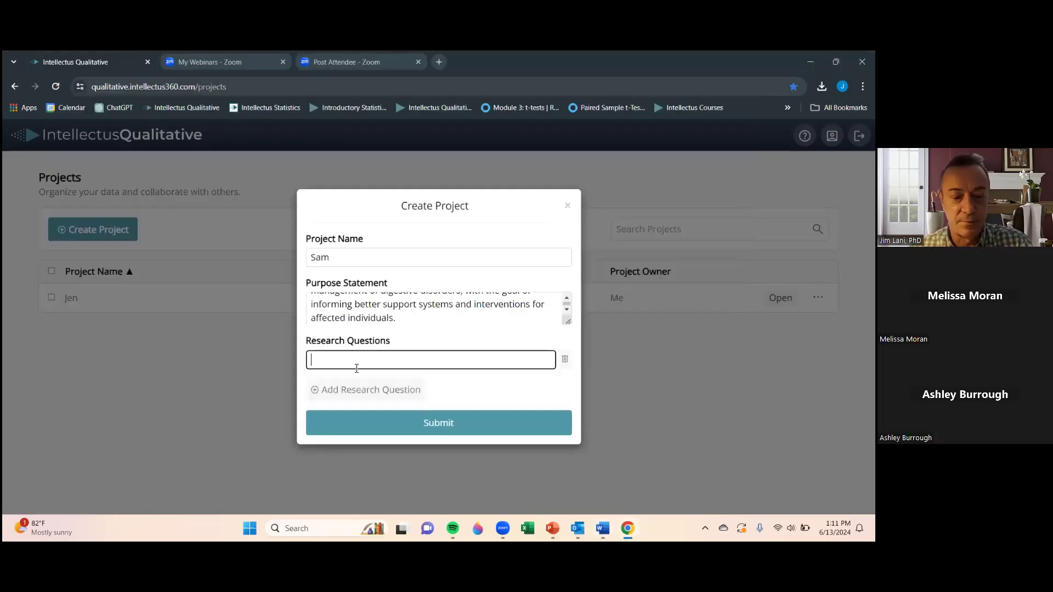
{"action": "key", "text": "ctrl+v"}
Add a second research question copied from Word, "How do people with digestive disorders cope with them?", and submit the project.
{"action": "left_click", "coordinate": [402, 394]}
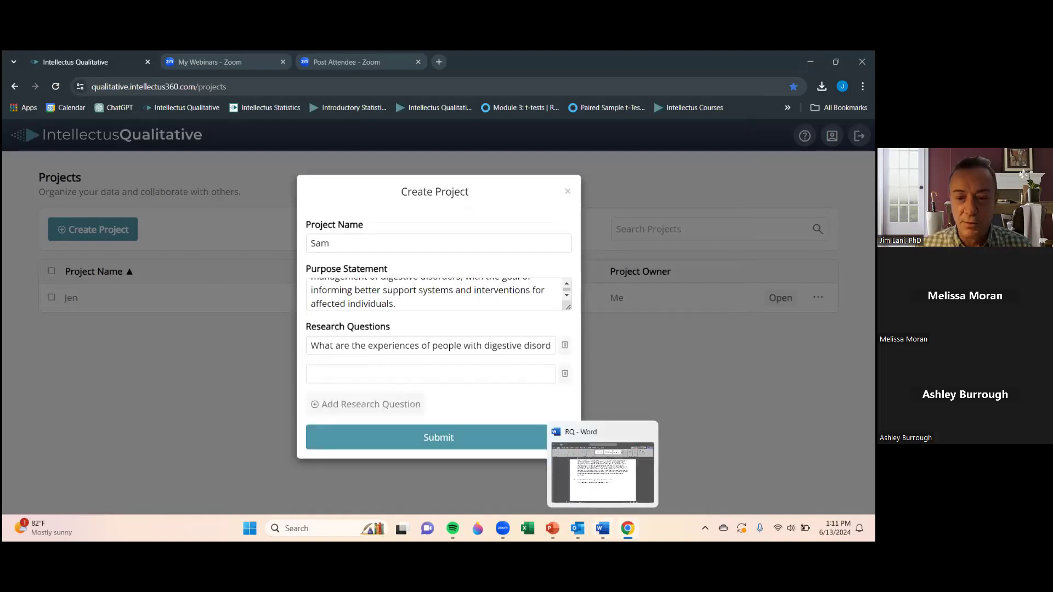
{"action": "left_click", "coordinate": [603, 529]}
{"action": "left_click", "coordinate": [444, 373]}
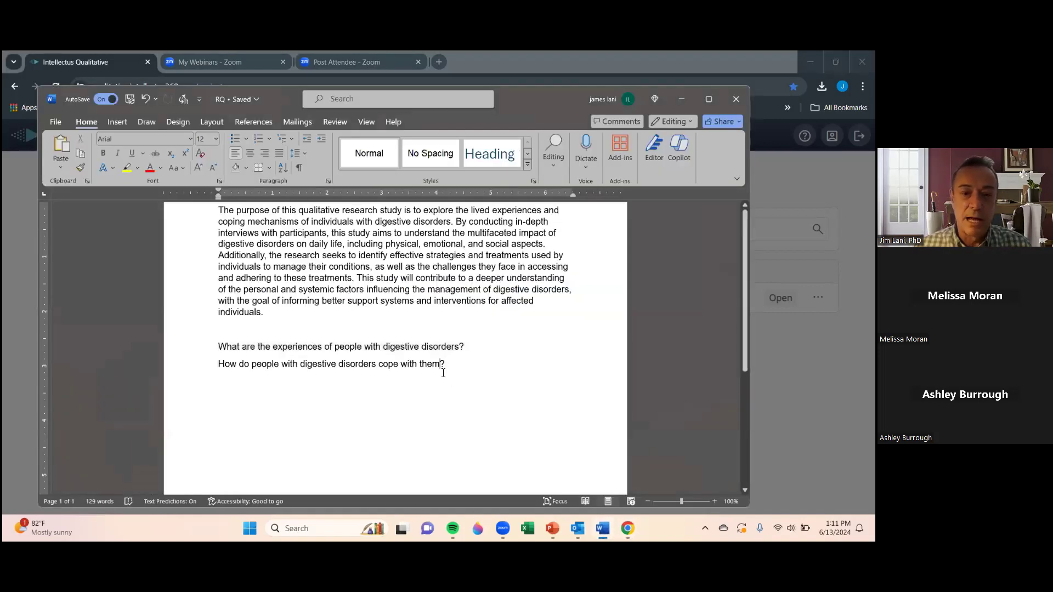
{"action": "left_click_drag", "start_coordinate": [445, 366], "coordinate": [300, 348]}
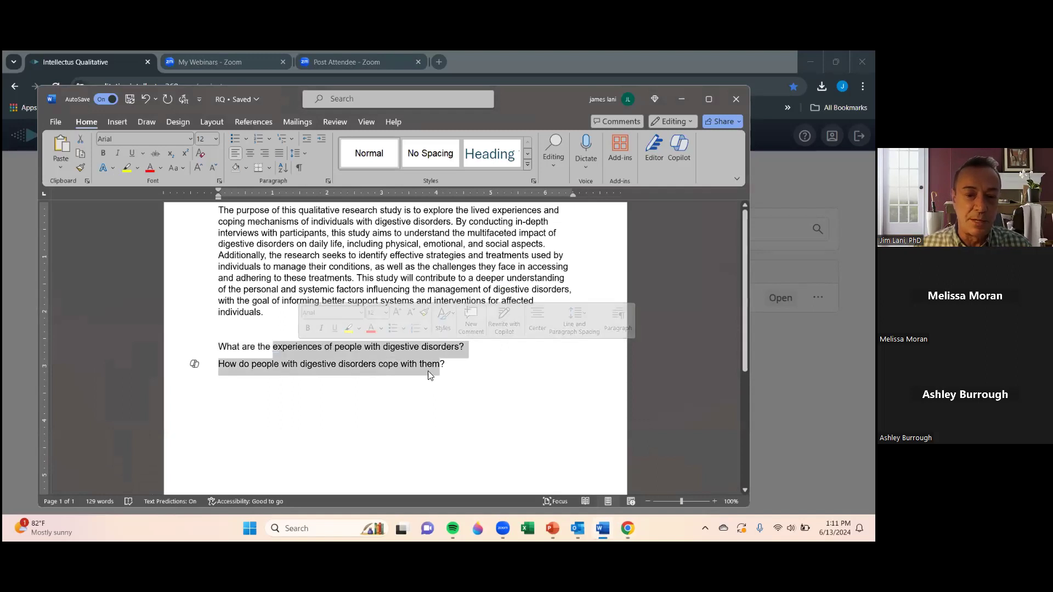
{"action": "left_click", "coordinate": [444, 366]}
{"action": "left_click_drag", "start_coordinate": [446, 367], "coordinate": [220, 368]}
{"action": "key", "text": "ctrl+c"}
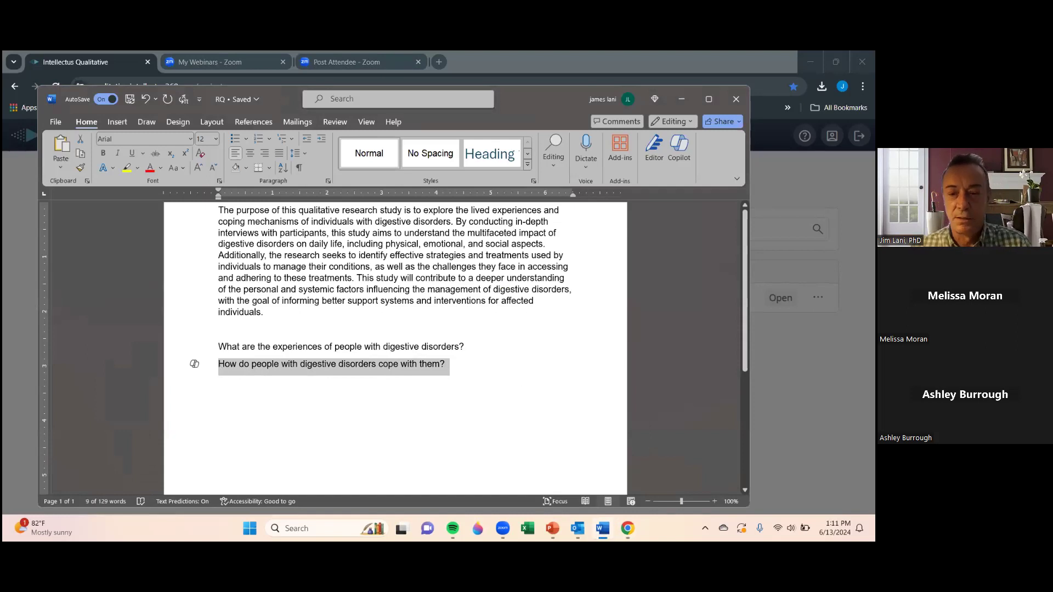
{"action": "key", "text": "alt+Tab"}
{"action": "left_click", "coordinate": [373, 376]}
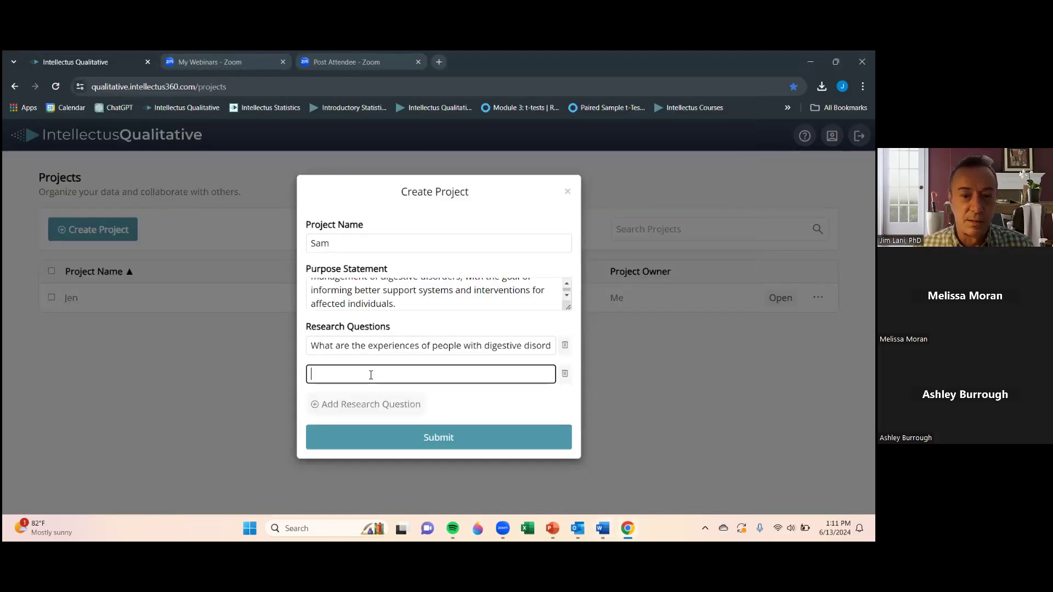
{"action": "key", "text": "ctrl+v"}
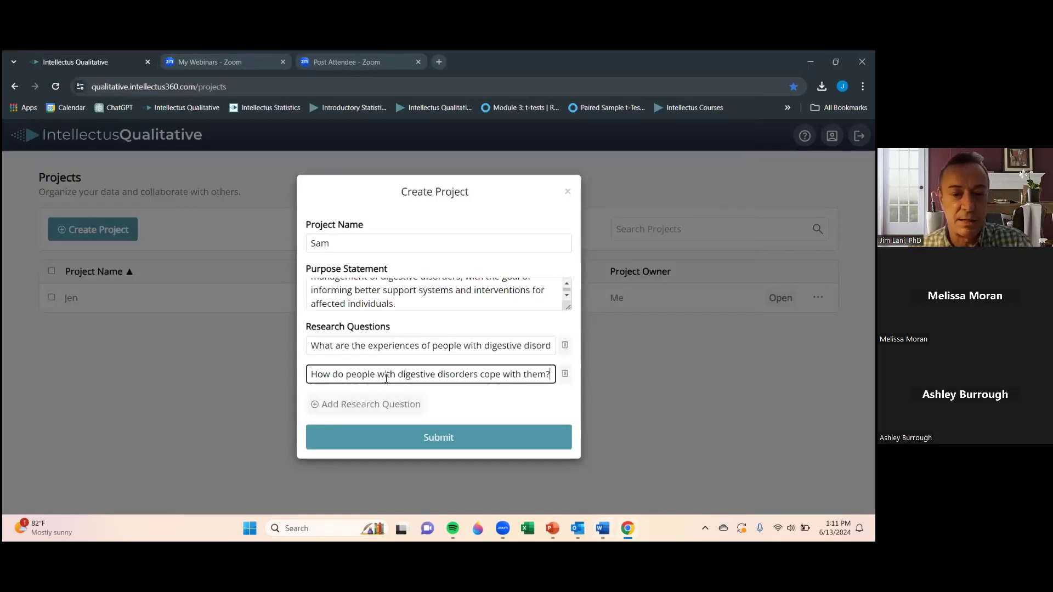
{"action": "left_click", "coordinate": [454, 438]}
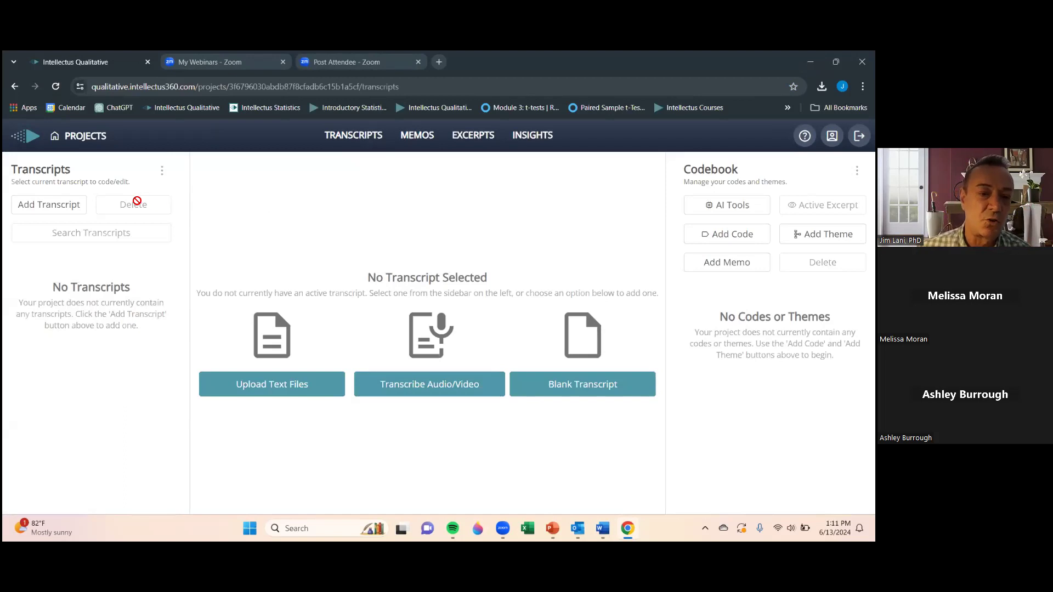
Upload Interview 1 (b) and Interview 2 (S) from the Desktop folder as the project's transcripts.
{"action": "left_click", "coordinate": [61, 206]}
{"action": "left_click", "coordinate": [299, 377]}
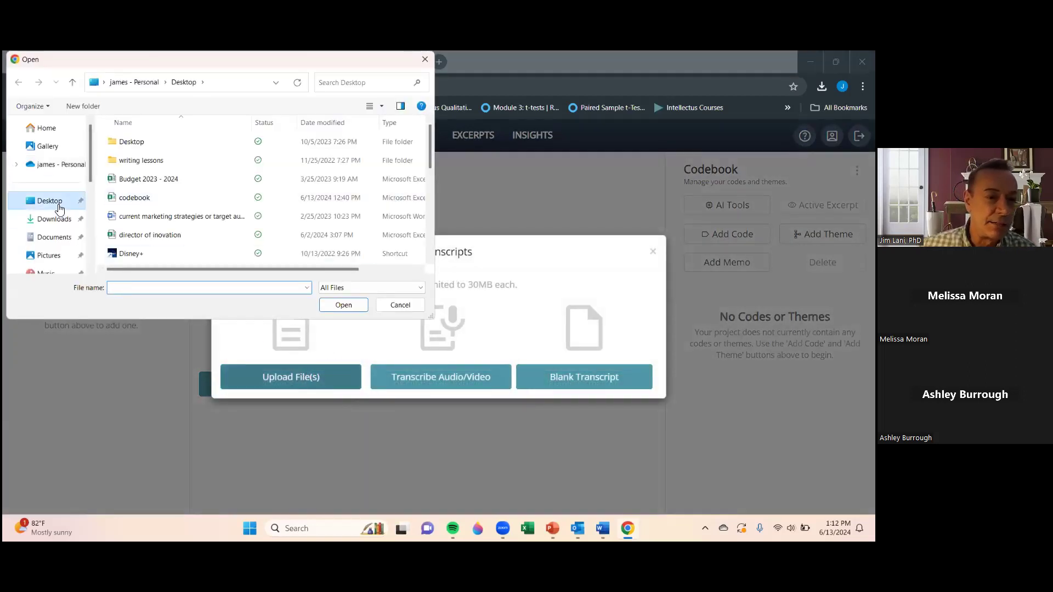
{"action": "scroll", "coordinate": [165, 217], "scroll_direction": "down", "scroll_amount": 3}
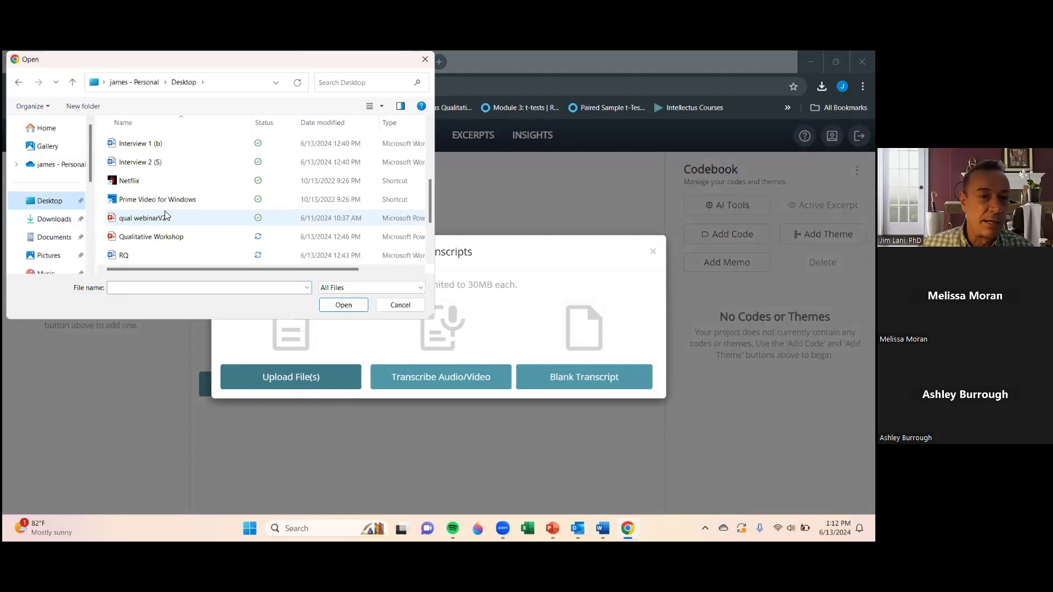
{"action": "scroll", "coordinate": [165, 216], "scroll_direction": "up", "scroll_amount": 1}
{"action": "left_click", "coordinate": [147, 197]}
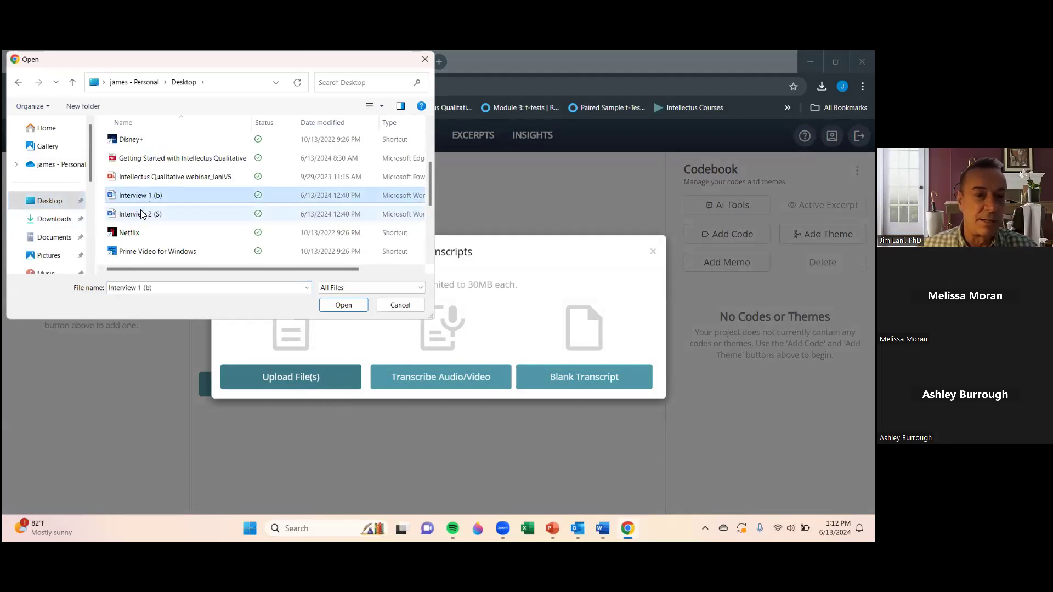
{"action": "left_click", "coordinate": [141, 213], "text": "ctrl"}
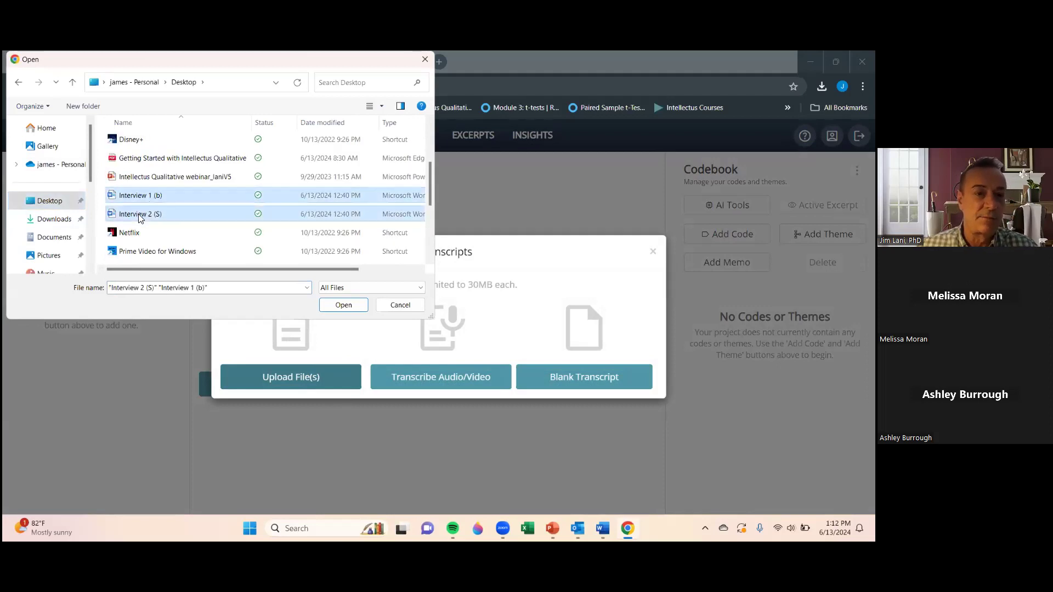
{"action": "left_click", "coordinate": [344, 305]}
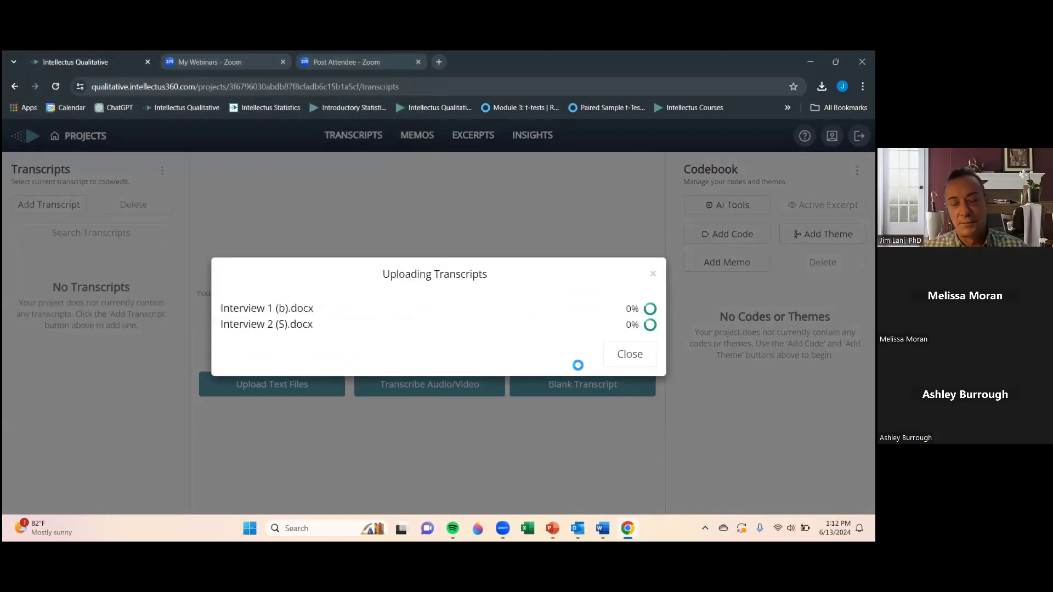
{"action": "left_click", "coordinate": [634, 368]}
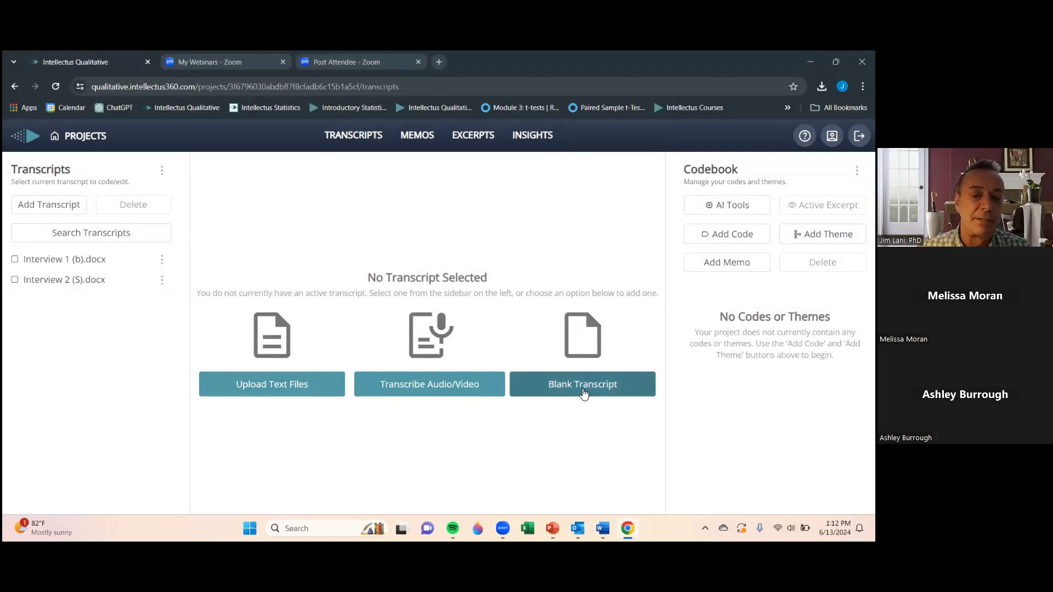
Open the Interview 1 (b).docx transcript and look through its interview text.
{"action": "left_click", "coordinate": [62, 263]}
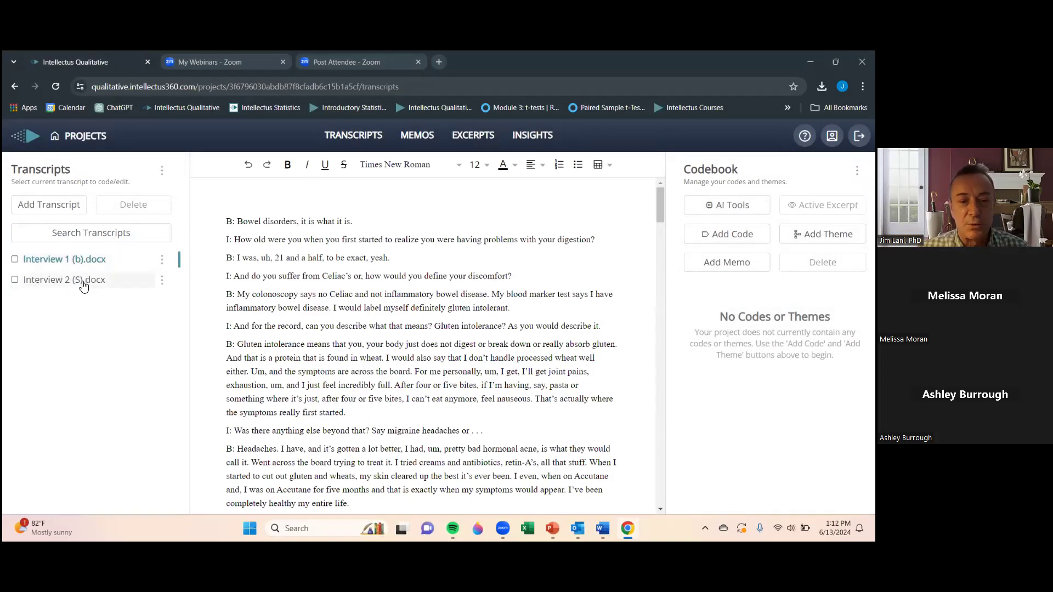
{"action": "scroll", "coordinate": [307, 285], "scroll_direction": "down", "scroll_amount": 10}
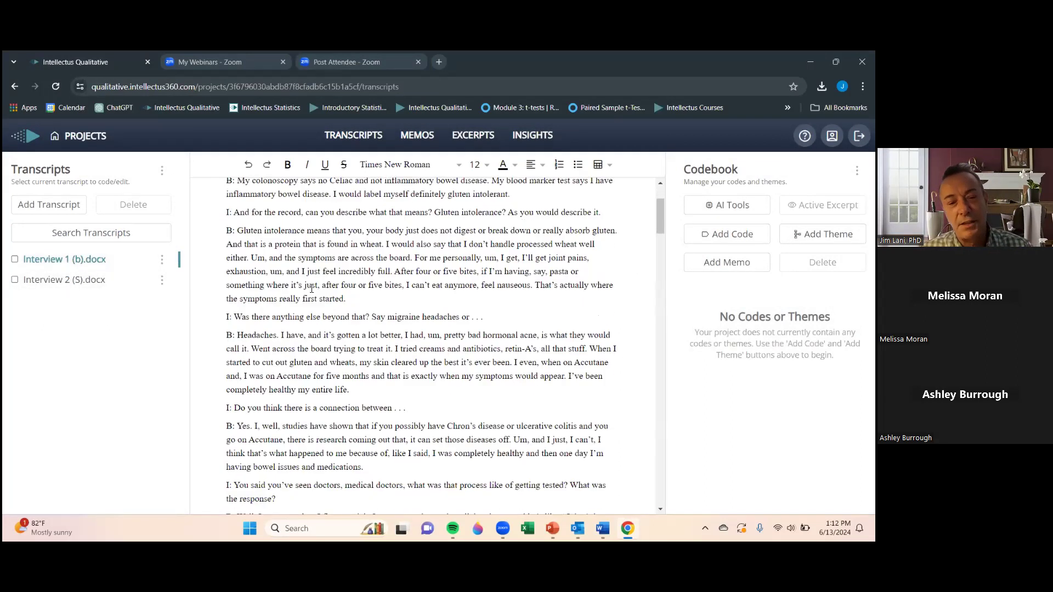
{"action": "scroll", "coordinate": [311, 283], "scroll_direction": "down", "scroll_amount": 10}
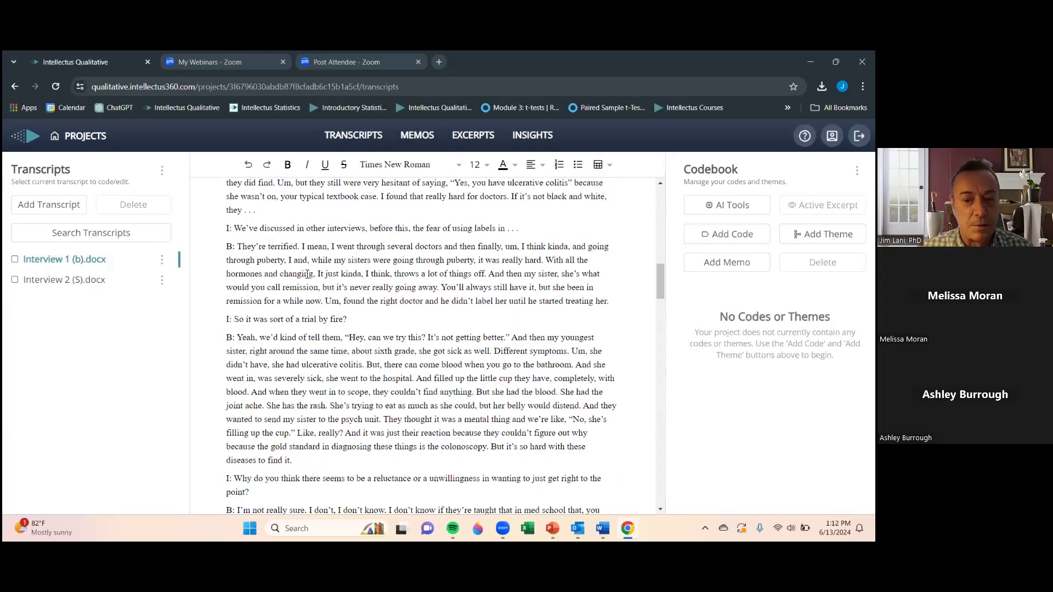
{"action": "scroll", "coordinate": [310, 275], "scroll_direction": "up", "scroll_amount": 10}
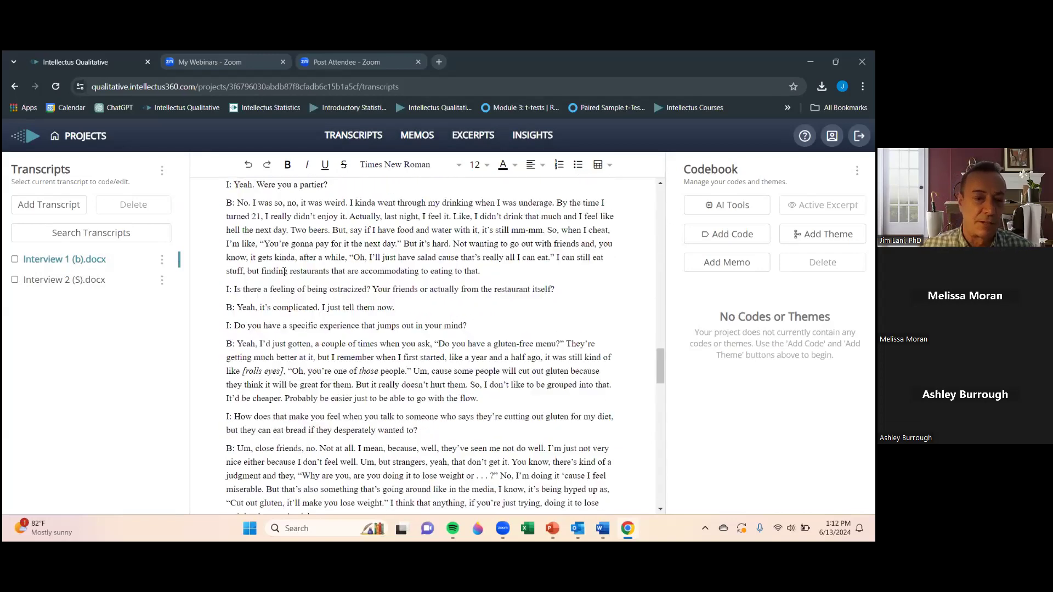
{"action": "scroll", "coordinate": [286, 248], "scroll_direction": "up", "scroll_amount": 10}
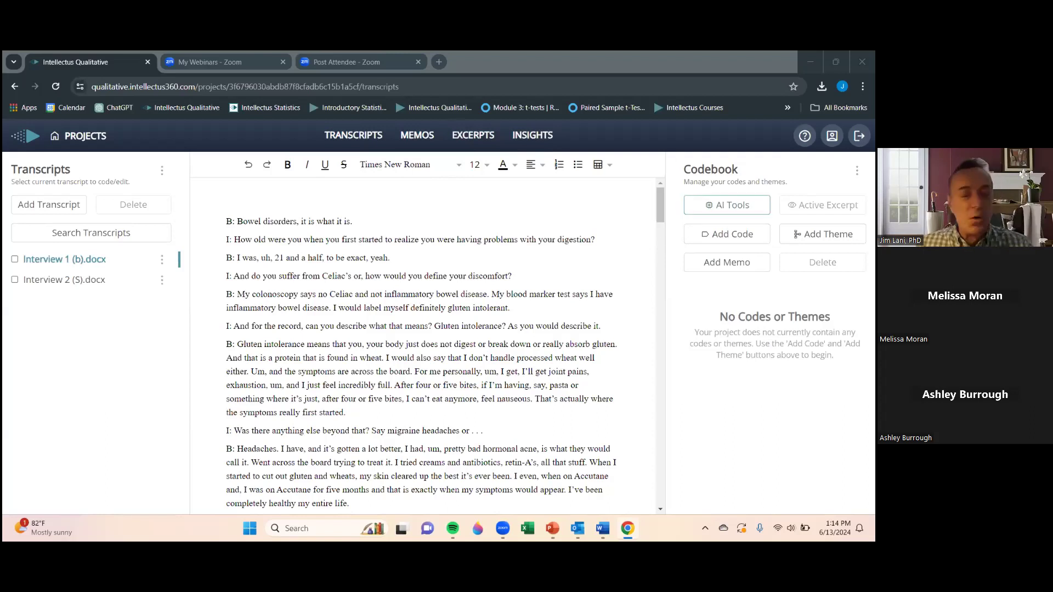
Run AI inductive coding, apply the generated codes and excerpts to the project, and reopen the Interview 1 (b).docx transcript.
{"action": "left_click", "coordinate": [727, 205]}
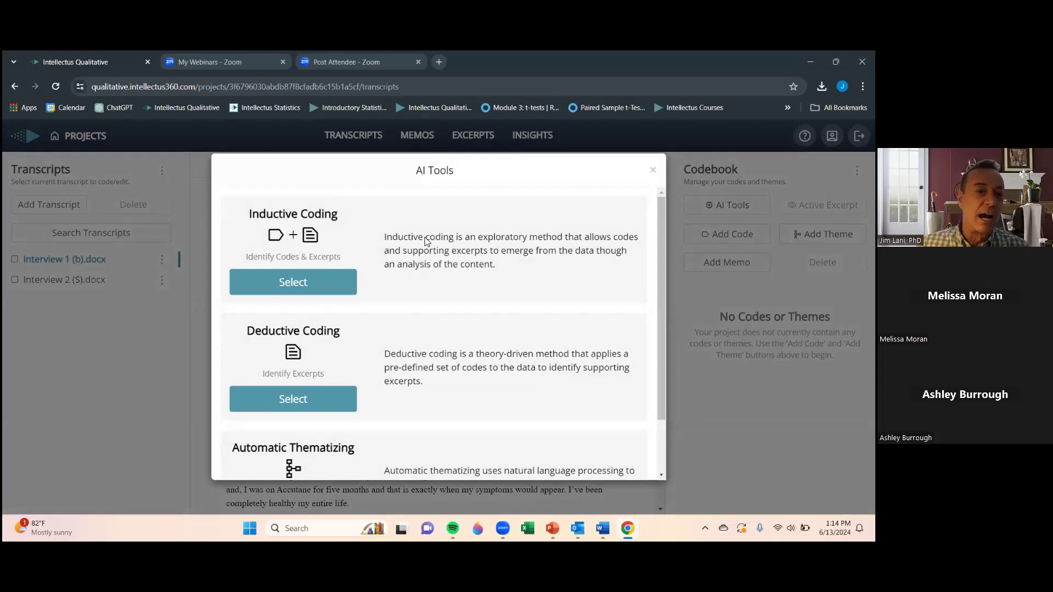
{"action": "left_click", "coordinate": [297, 283]}
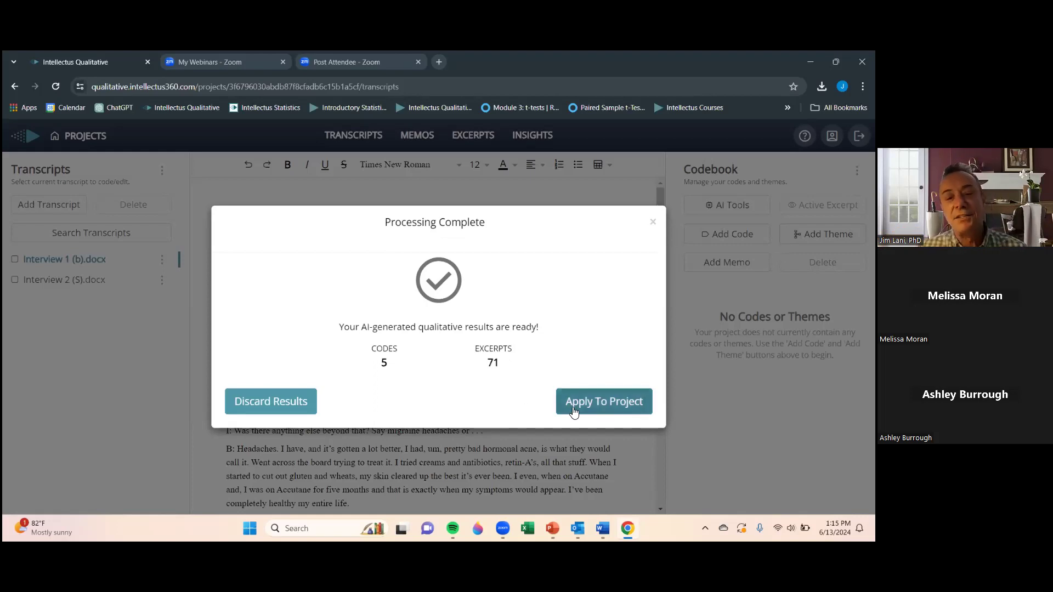
{"action": "left_click", "coordinate": [611, 407]}
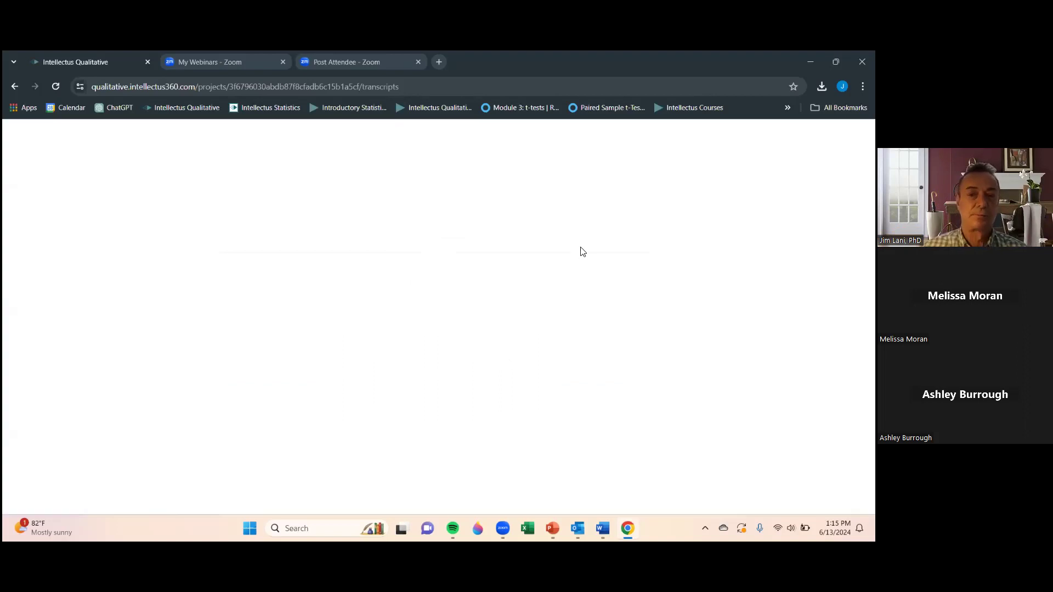
{"action": "left_click", "coordinate": [77, 260]}
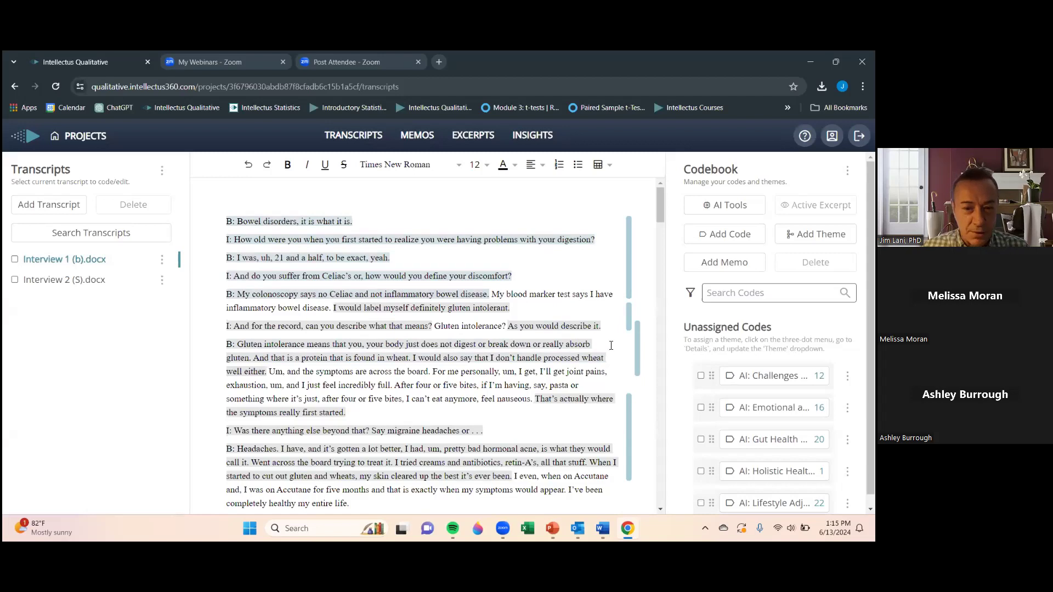
Review the name, description and assigned excerpts of the code "AI: Challenges with Diagnosis and Medical Treatment".
{"action": "scroll", "coordinate": [770, 373], "scroll_direction": "down", "scroll_amount": 2}
{"action": "scroll", "coordinate": [771, 373], "scroll_direction": "up", "scroll_amount": 2}
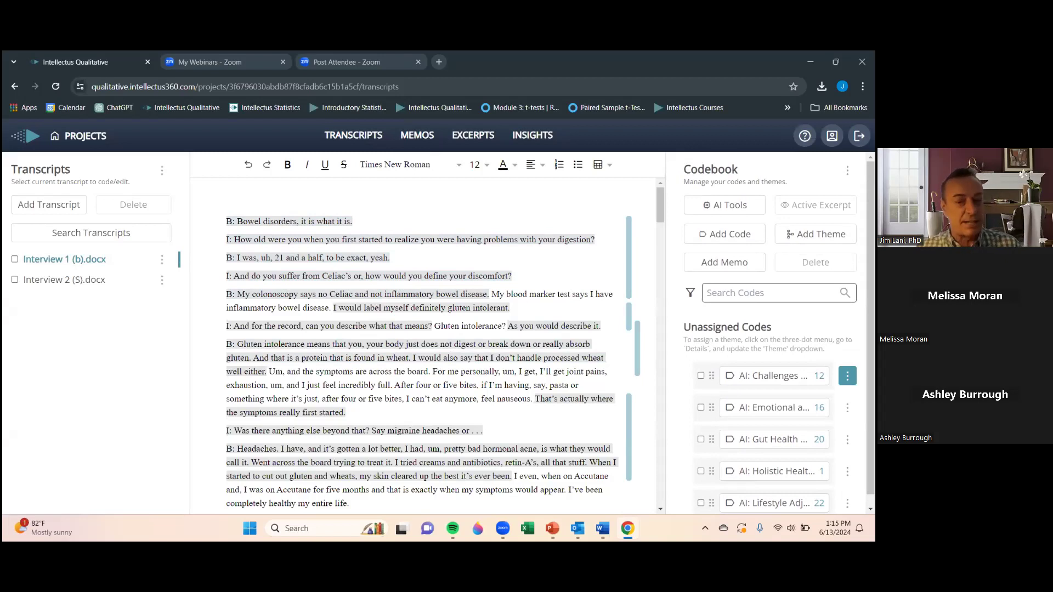
{"action": "left_click", "coordinate": [848, 375]}
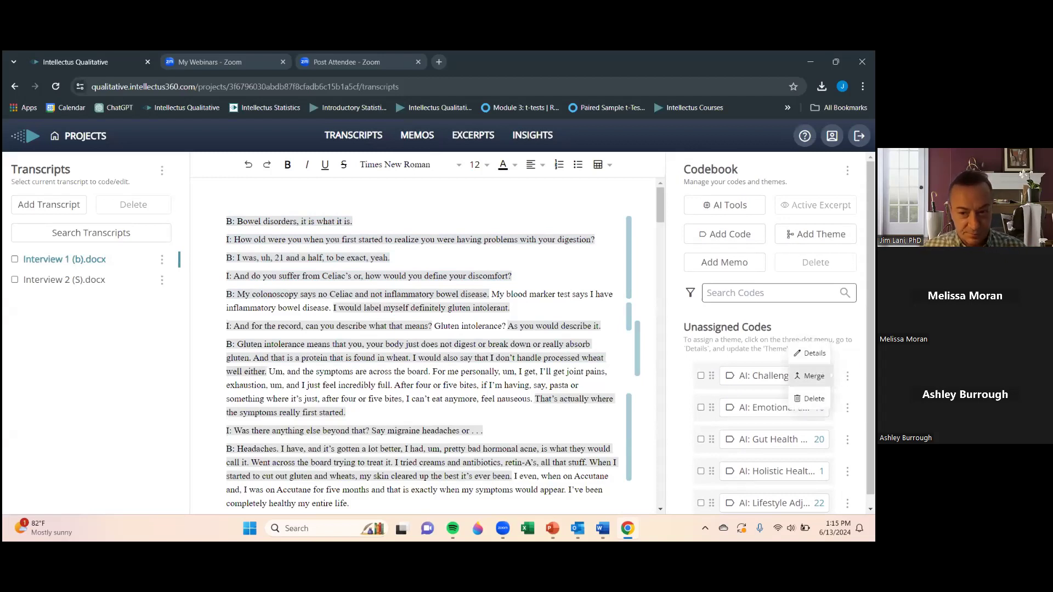
{"action": "left_click", "coordinate": [812, 353]}
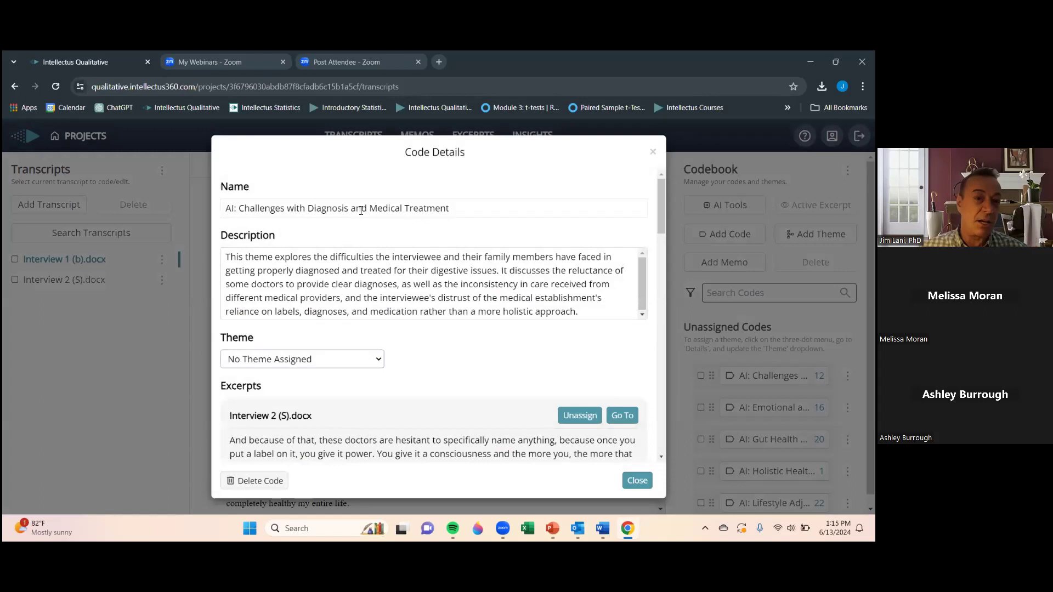
{"action": "left_click", "coordinate": [463, 209]}
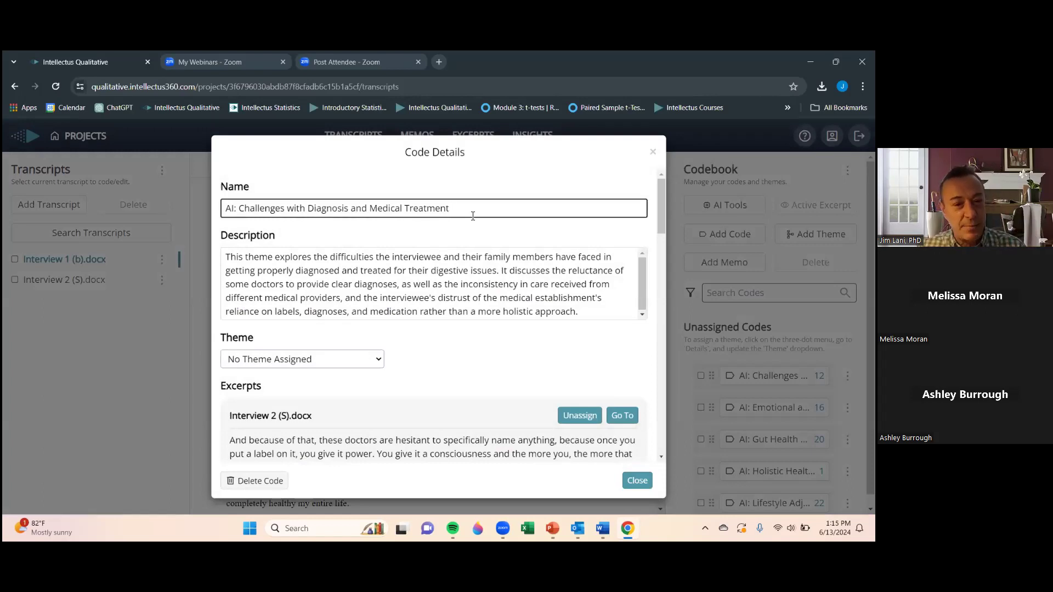
{"action": "left_click", "coordinate": [594, 313]}
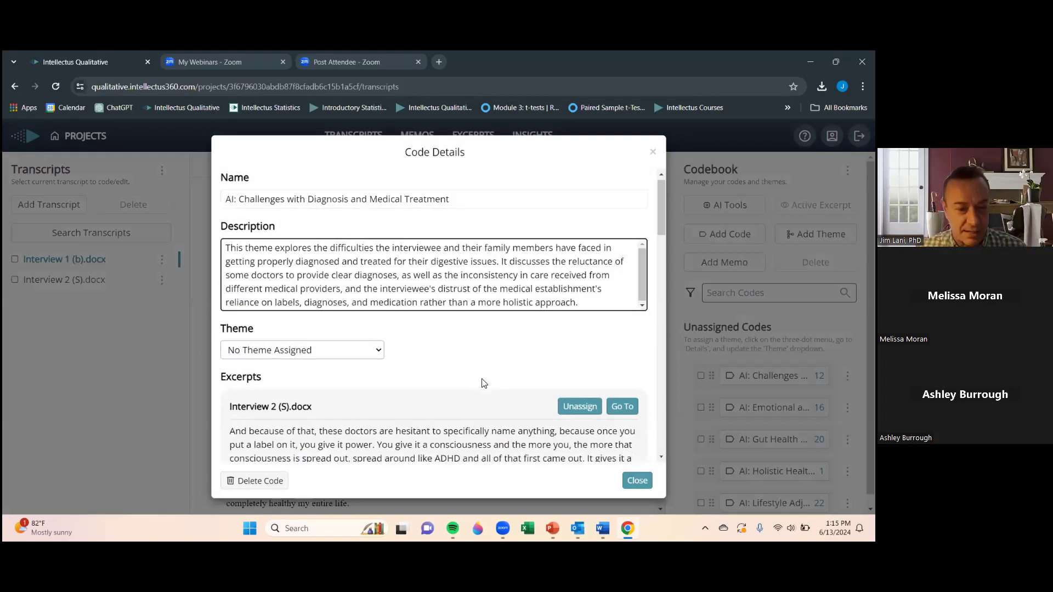
{"action": "scroll", "coordinate": [483, 384], "scroll_direction": "down", "scroll_amount": 3}
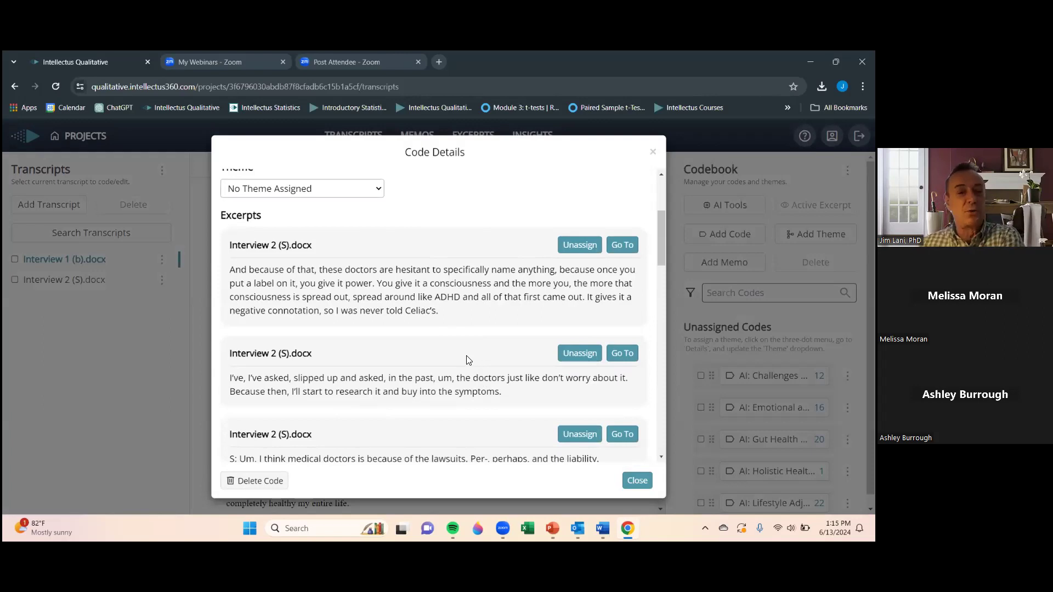
{"action": "scroll", "coordinate": [455, 354], "scroll_direction": "up", "scroll_amount": 2}
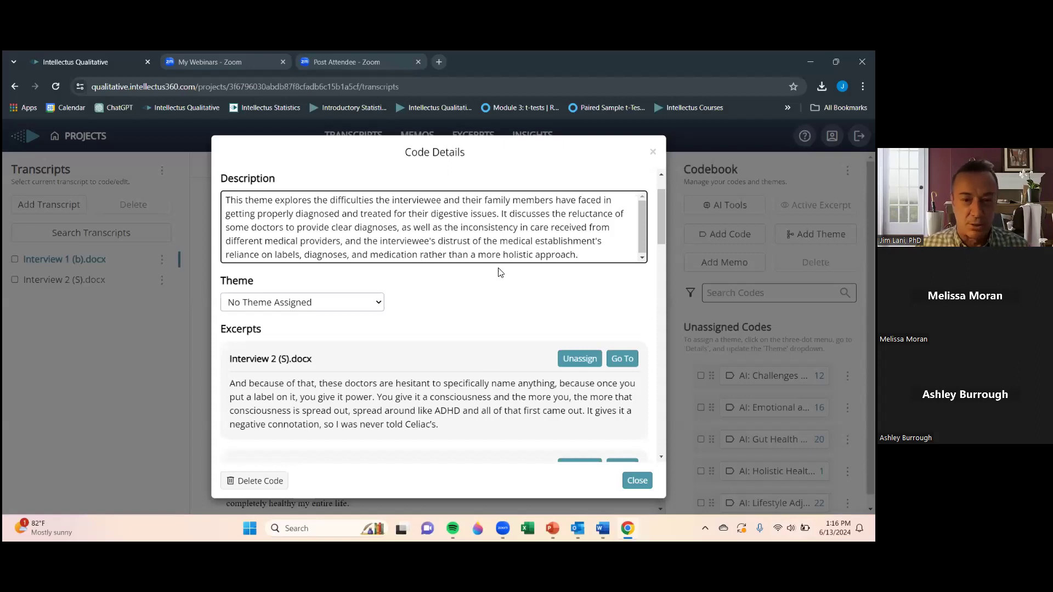
{"action": "scroll", "coordinate": [576, 420], "scroll_direction": "down", "scroll_amount": 2}
{"action": "scroll", "coordinate": [576, 420], "scroll_direction": "down", "scroll_amount": 4}
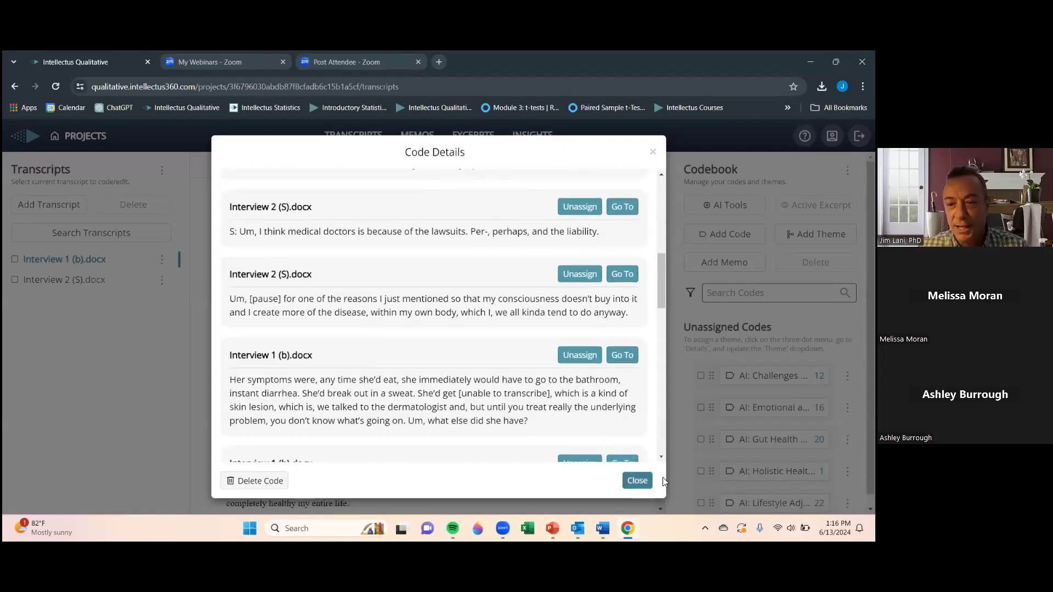
{"action": "left_click", "coordinate": [637, 481]}
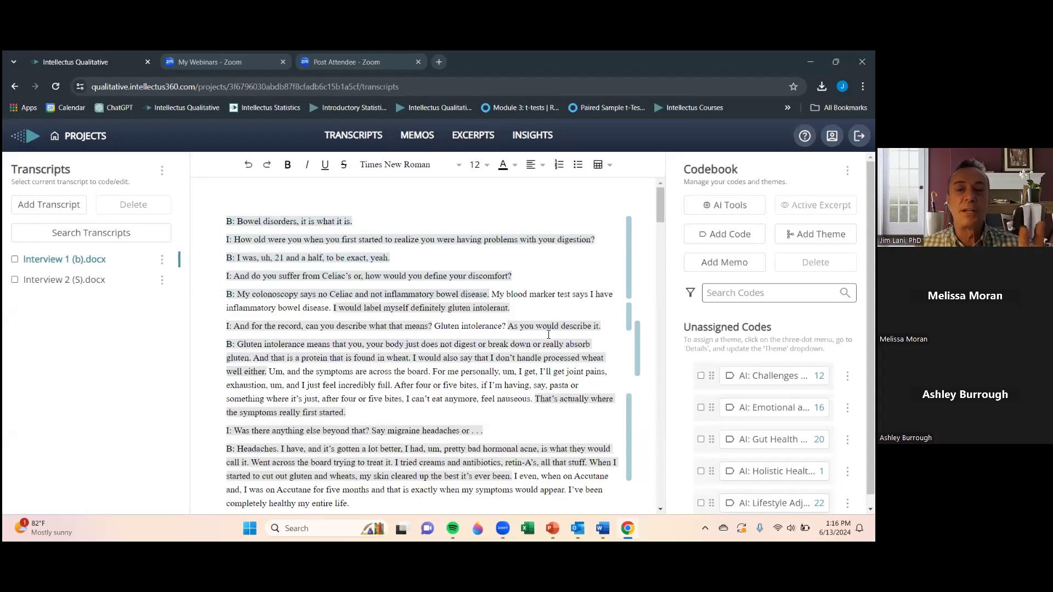
Select the uncoded answer in Interview 1 (b).docx from "They're terrified" through "until he started treating her.".
{"action": "scroll", "coordinate": [520, 318], "scroll_direction": "down", "scroll_amount": 2}
{"action": "scroll", "coordinate": [520, 318], "scroll_direction": "down", "scroll_amount": 11}
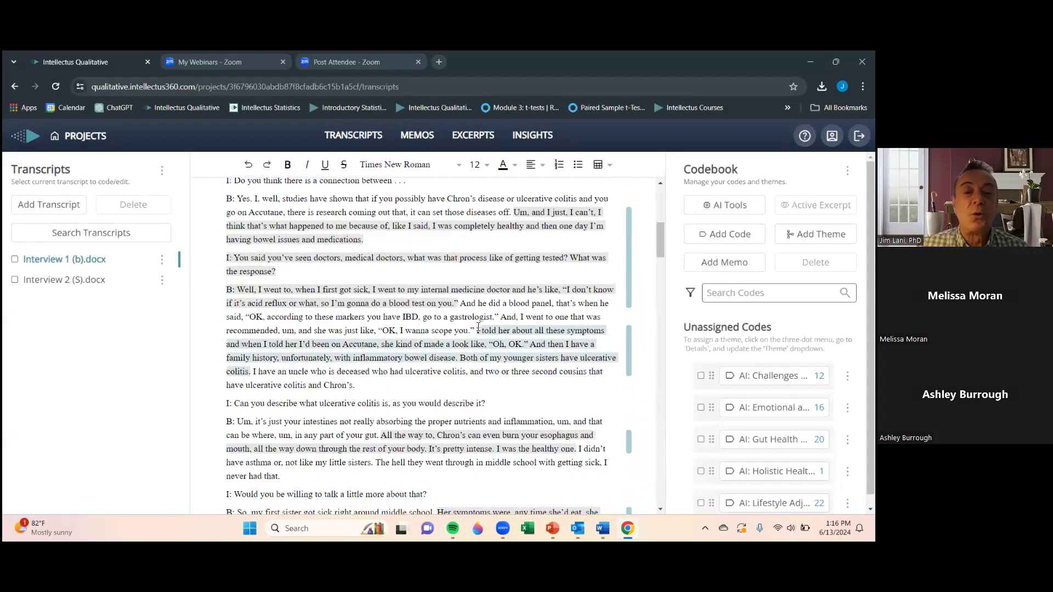
{"action": "scroll", "coordinate": [477, 349], "scroll_direction": "down", "scroll_amount": 4}
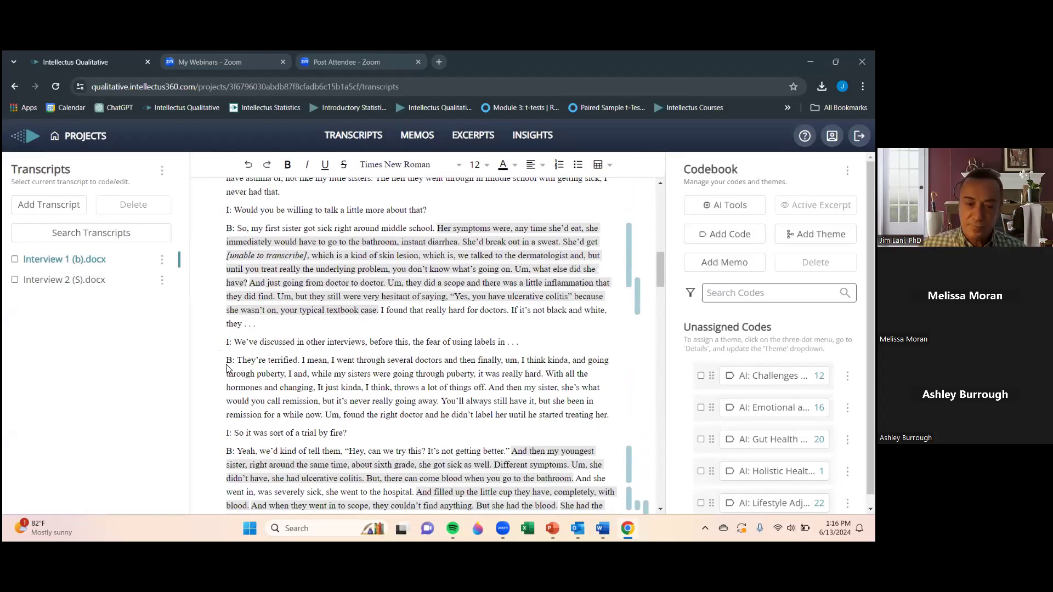
{"action": "left_click_drag", "start_coordinate": [238, 361], "coordinate": [617, 417]}
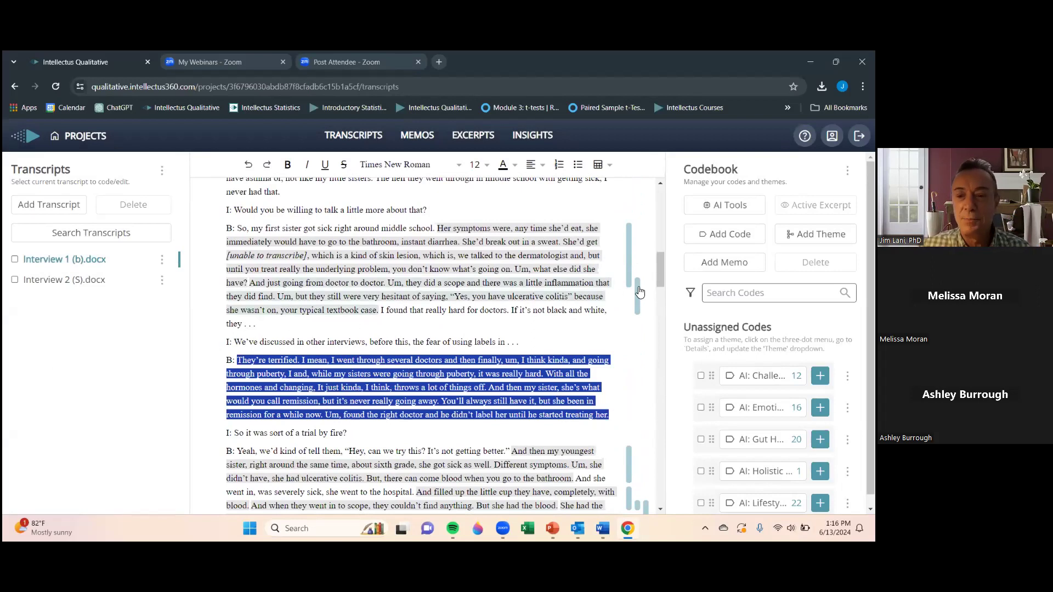
{"action": "left_click", "coordinate": [731, 234]}
{"action": "left_click", "coordinate": [526, 227]}
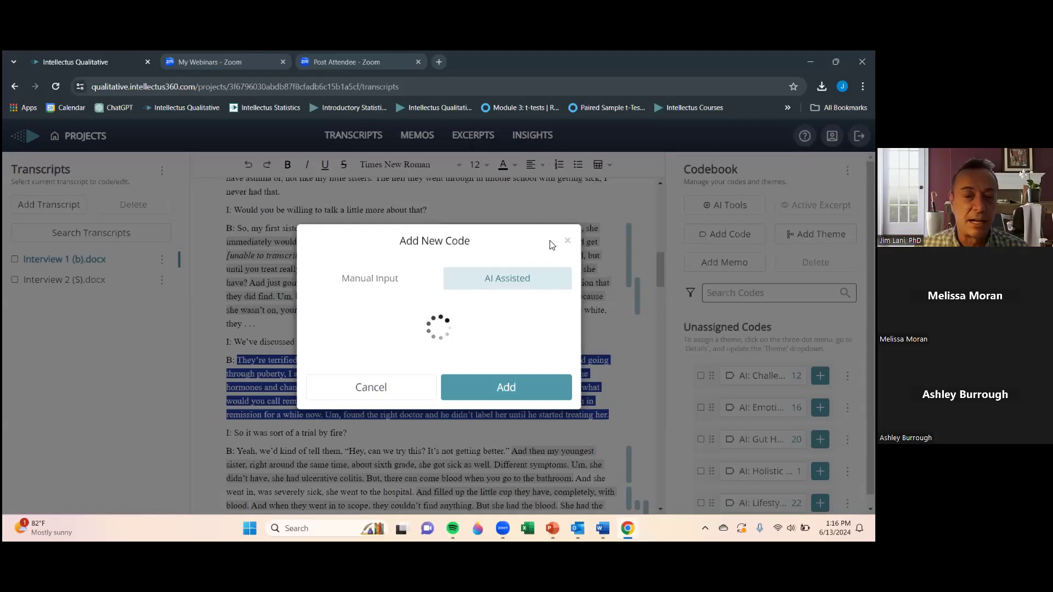
{"action": "left_click", "coordinate": [381, 388]}
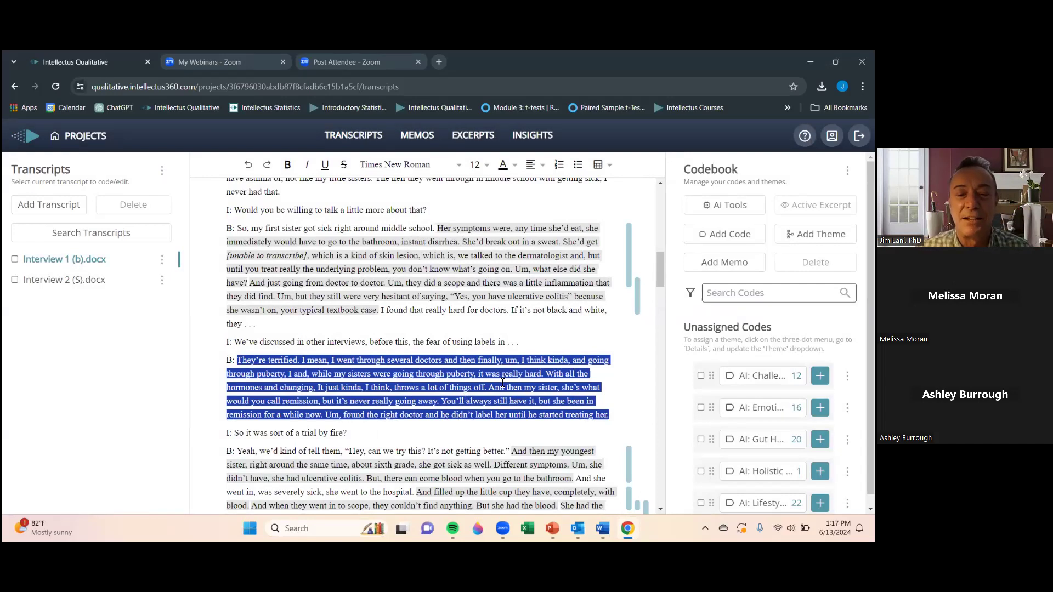
Manually create a code named "Ex code" with the description "...." and assign it to the selected "They're terrified" passage.
{"action": "left_click", "coordinate": [725, 234]}
{"action": "left_click", "coordinate": [365, 270]}
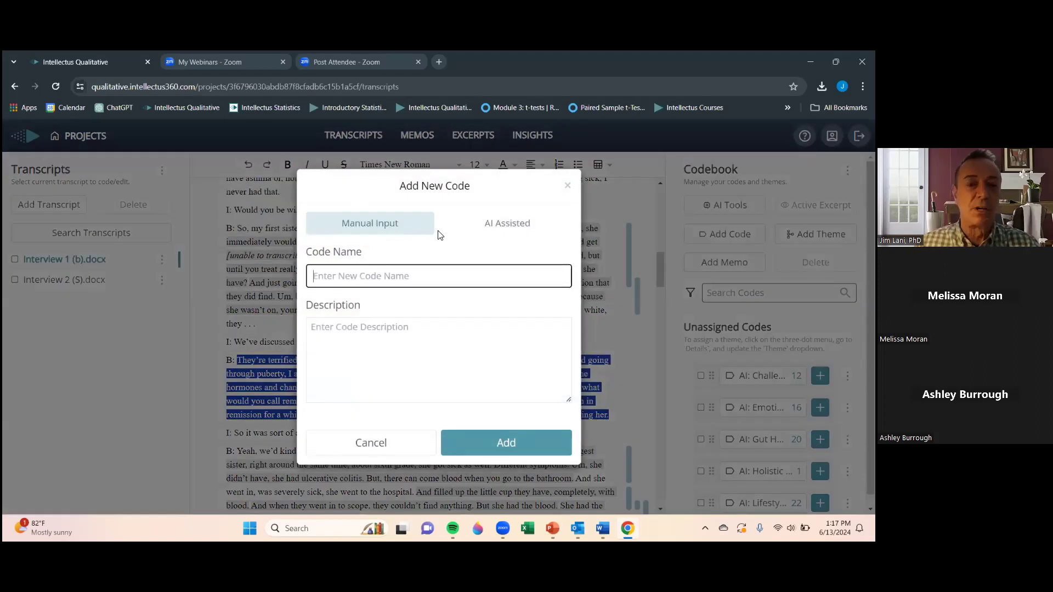
{"action": "type", "text": "Ex"}
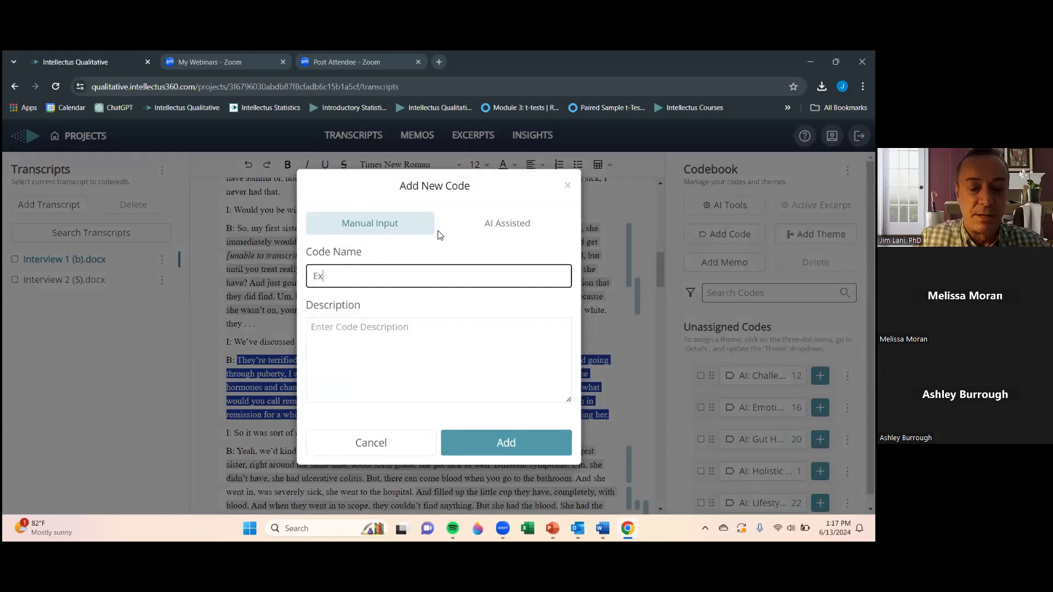
{"action": "type", "text": " cod"}
{"action": "key", "text": "BackSpace"}
{"action": "key", "text": "BackSpace"}
{"action": "type", "text": "ode"}
{"action": "left_click", "coordinate": [342, 330]}
{"action": "type", "text": "...."}
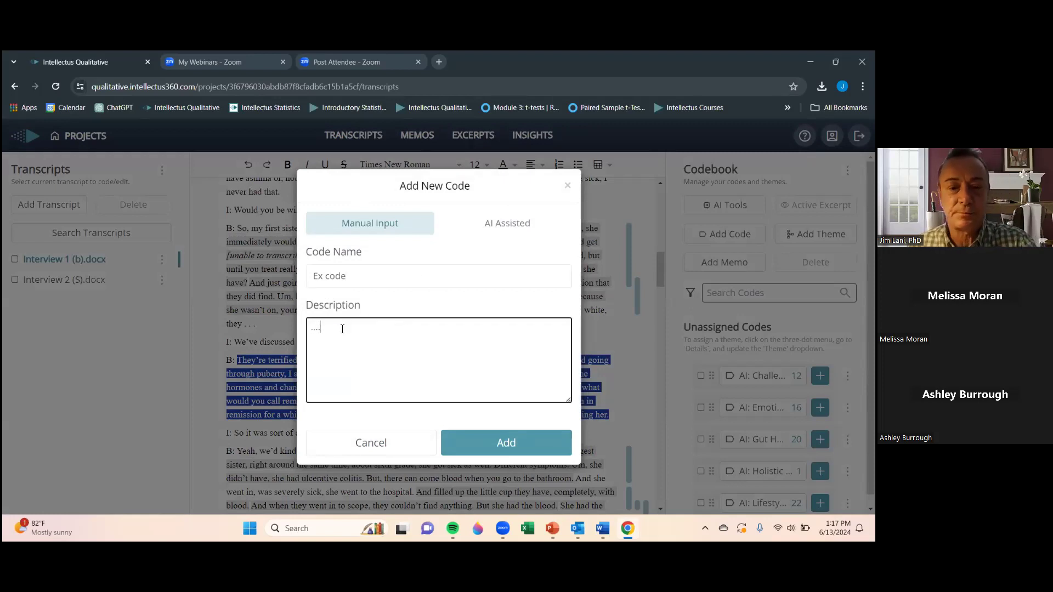
{"action": "left_click", "coordinate": [520, 448]}
{"action": "scroll", "coordinate": [706, 405], "scroll_direction": "down", "scroll_amount": 1}
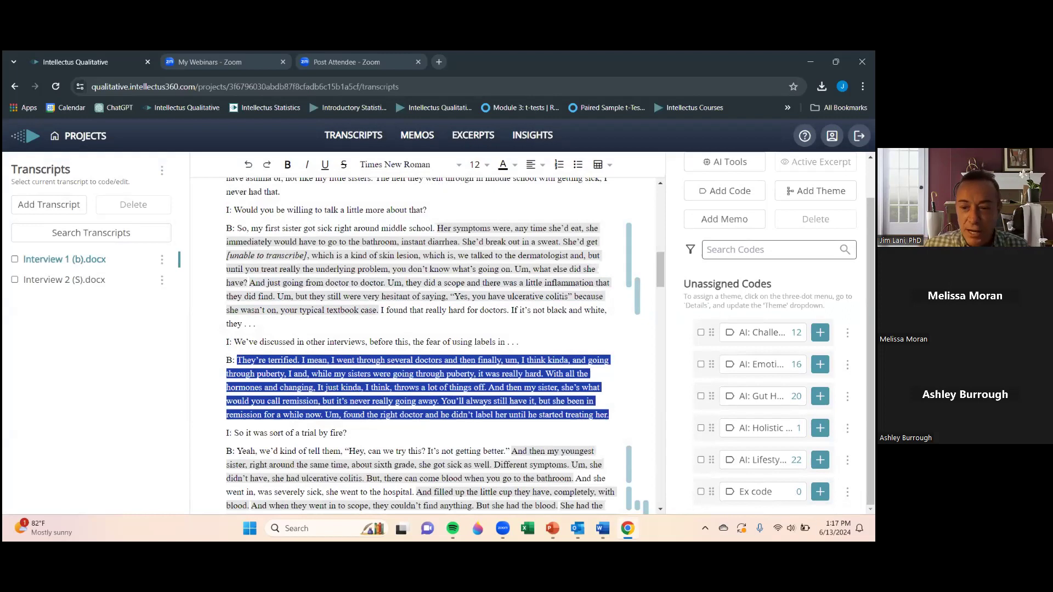
{"action": "left_click", "coordinate": [821, 491]}
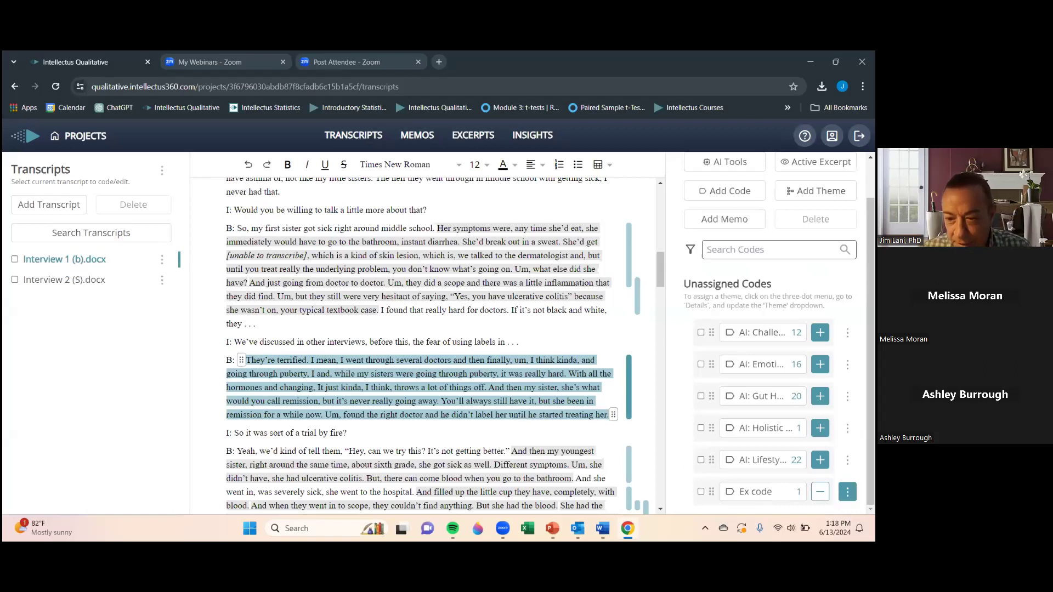
Rename the code "Ex code" as "Fear of unknown problem" in its code details.
{"action": "left_click", "coordinate": [848, 491]}
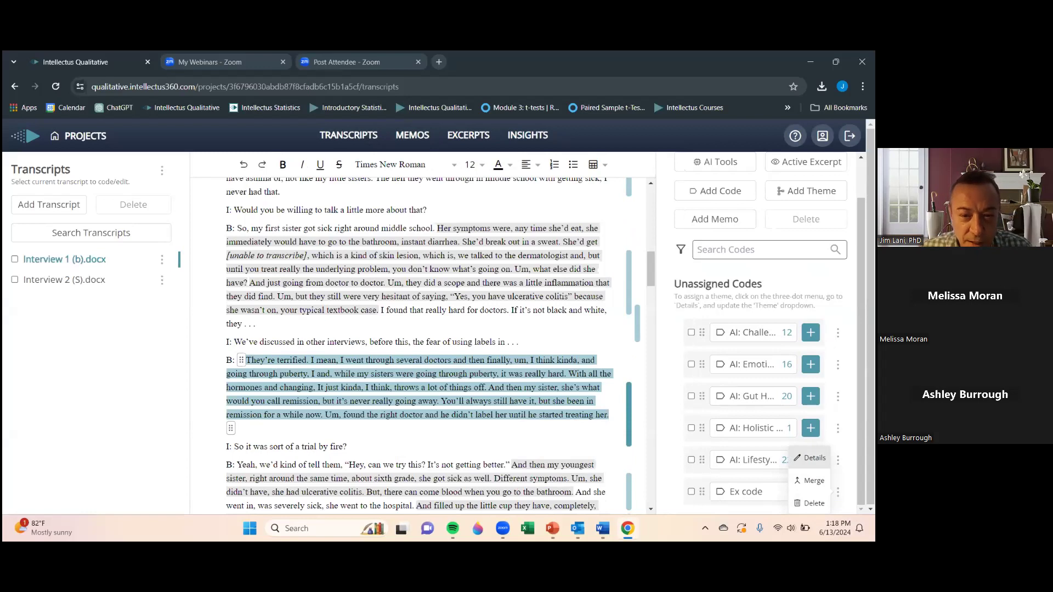
{"action": "left_click", "coordinate": [812, 457]}
{"action": "left_click_drag", "start_coordinate": [254, 208], "coordinate": [192, 207]}
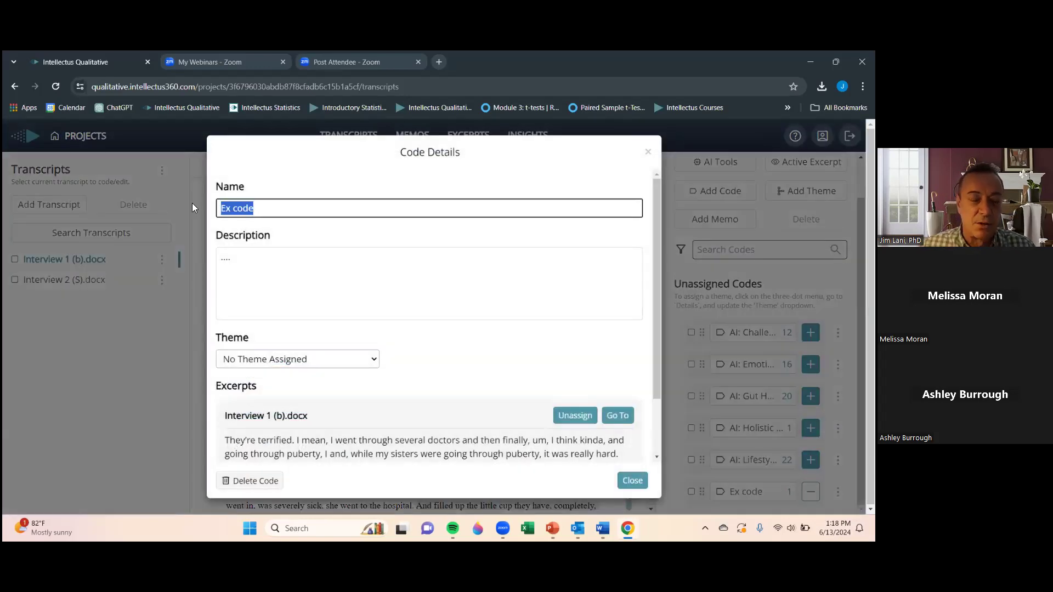
{"action": "type", "text": "Fear "}
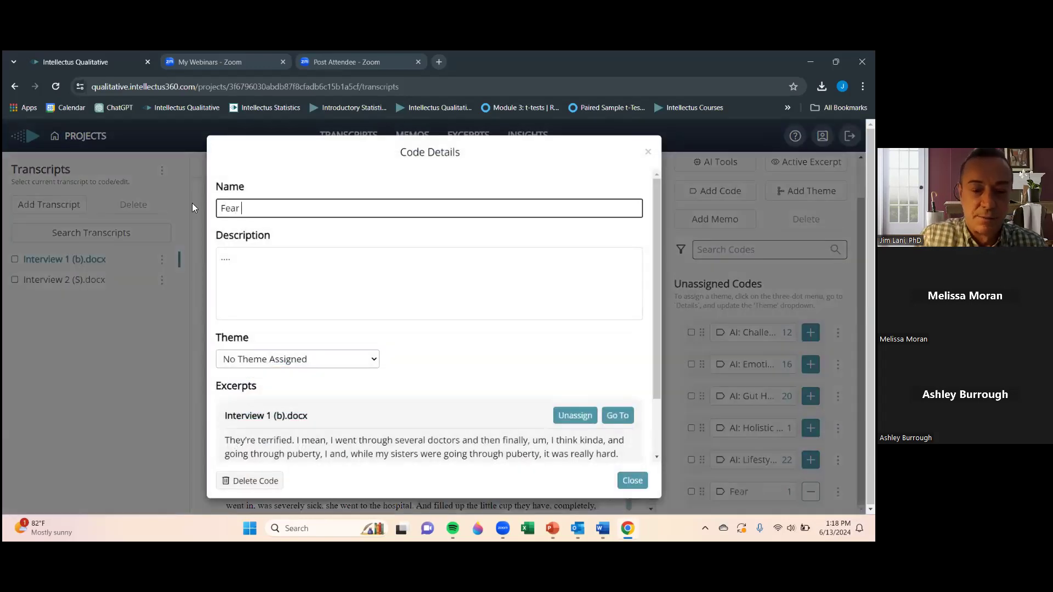
{"action": "type", "text": "of unkn"}
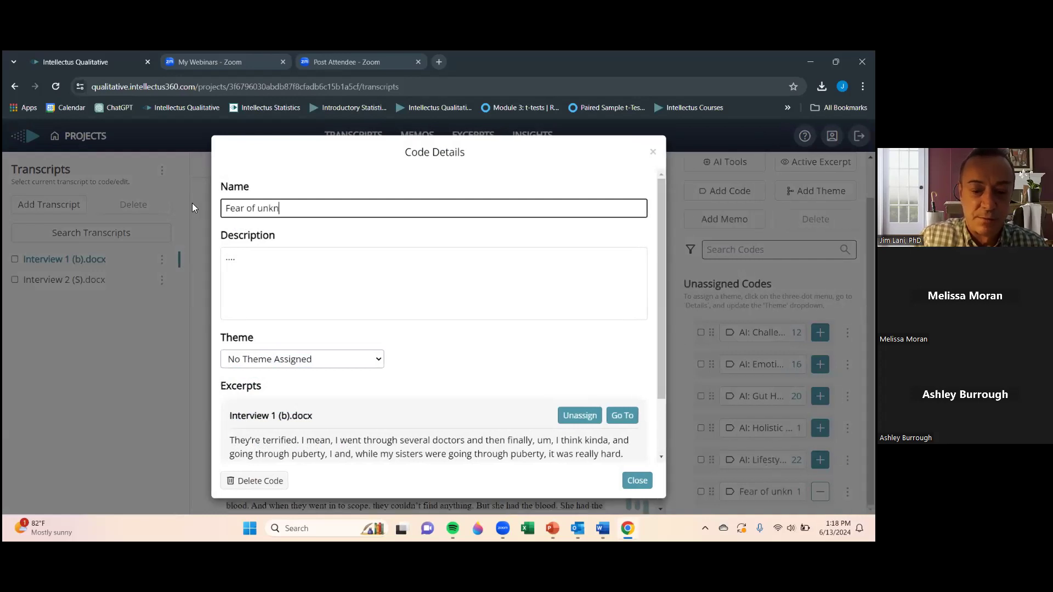
{"action": "type", "text": "own "}
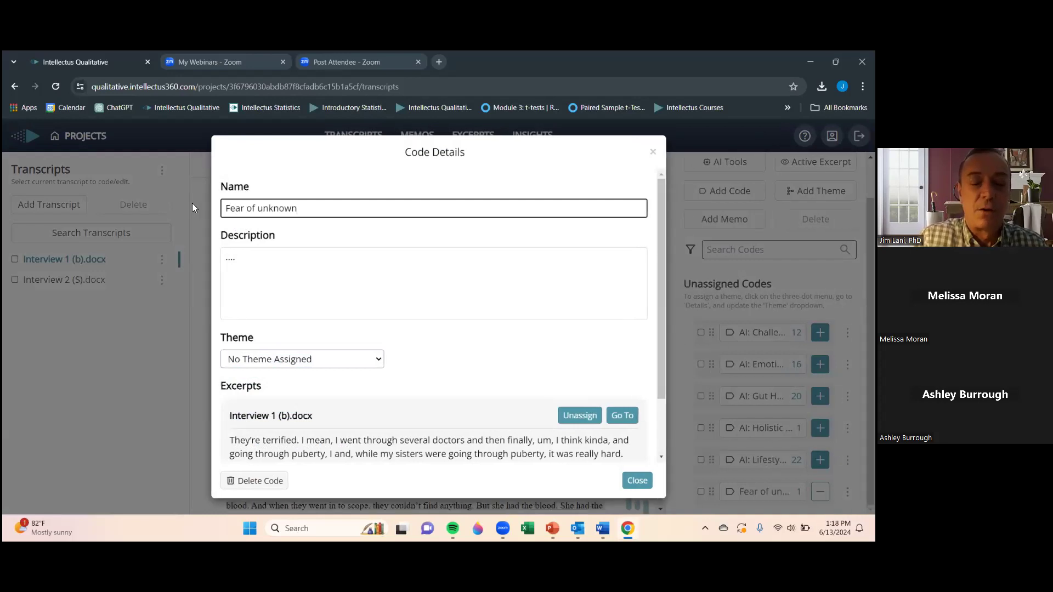
{"action": "type", "text": "problem"}
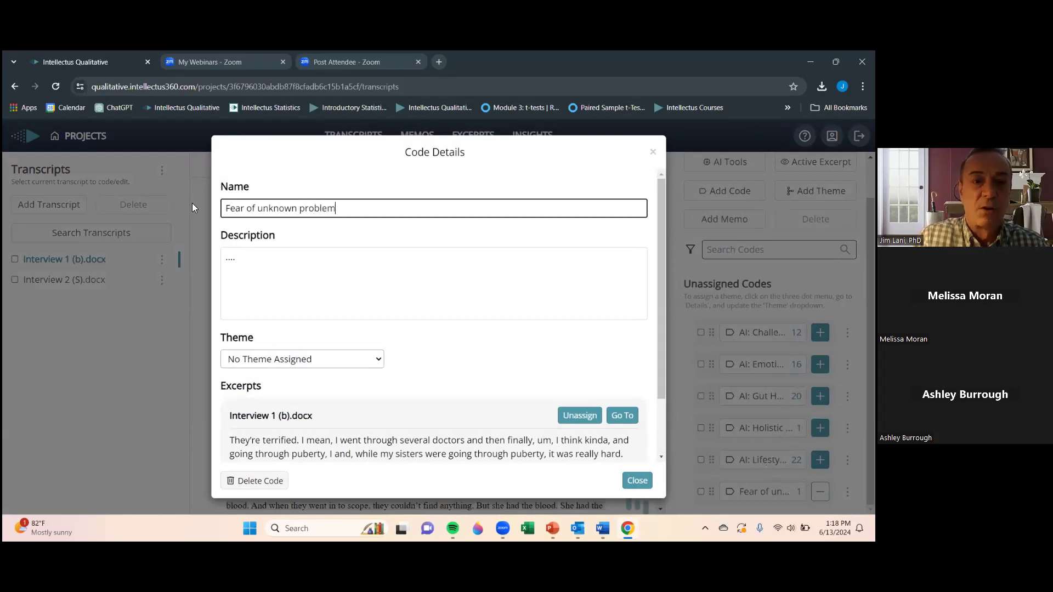
Clear the description of the "Fear of unknown problem" code and close its details.
{"action": "left_click", "coordinate": [261, 261]}
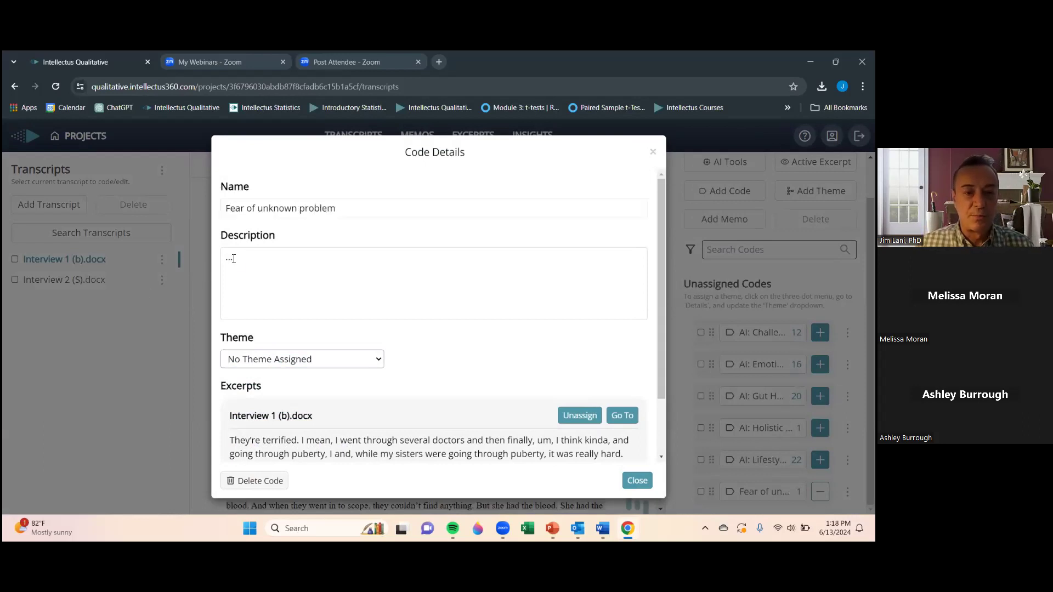
{"action": "left_click_drag", "start_coordinate": [261, 261], "coordinate": [215, 260]}
{"action": "key", "text": "BackSpace"}
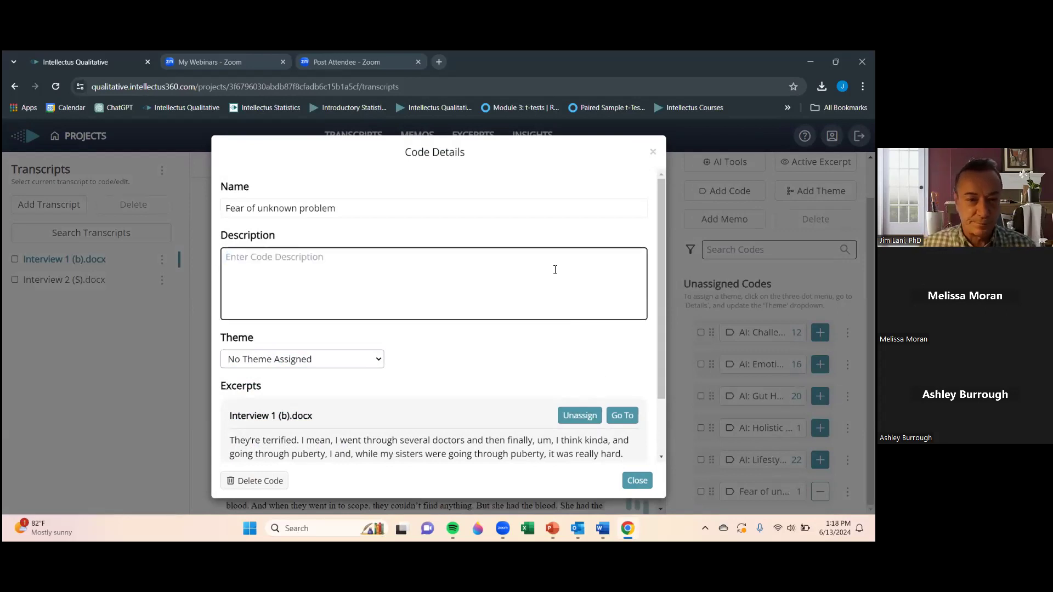
{"action": "left_click", "coordinate": [638, 481]}
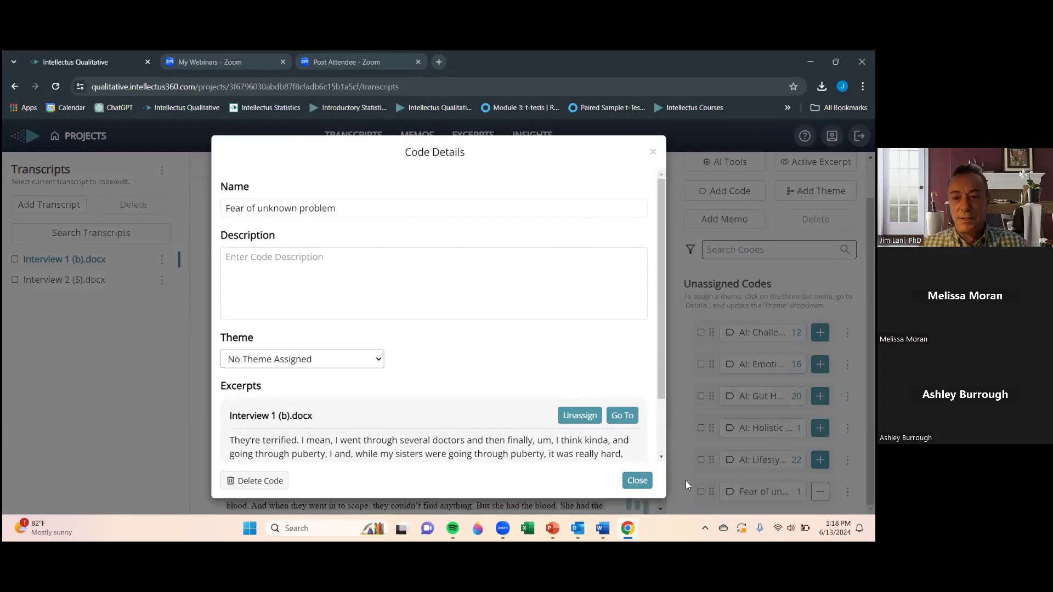
{"action": "left_click", "coordinate": [639, 485]}
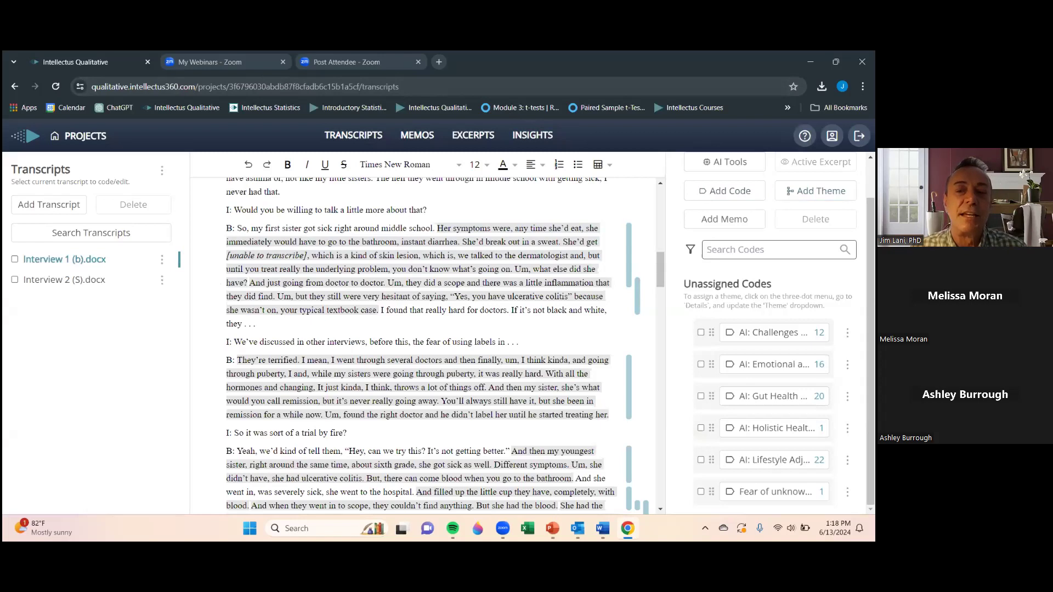
Run Automatic Thematizing on the existing codes and apply the suggested two-theme solution to the project.
{"action": "scroll", "coordinate": [779, 332], "scroll_direction": "up", "scroll_amount": 1}
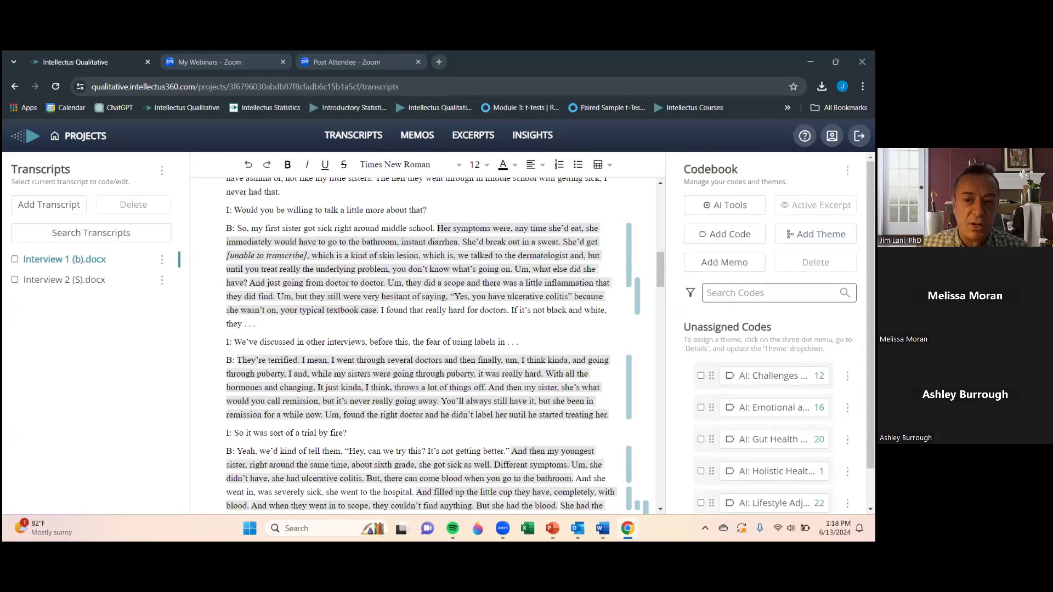
{"action": "scroll", "coordinate": [779, 333], "scroll_direction": "down", "scroll_amount": 1}
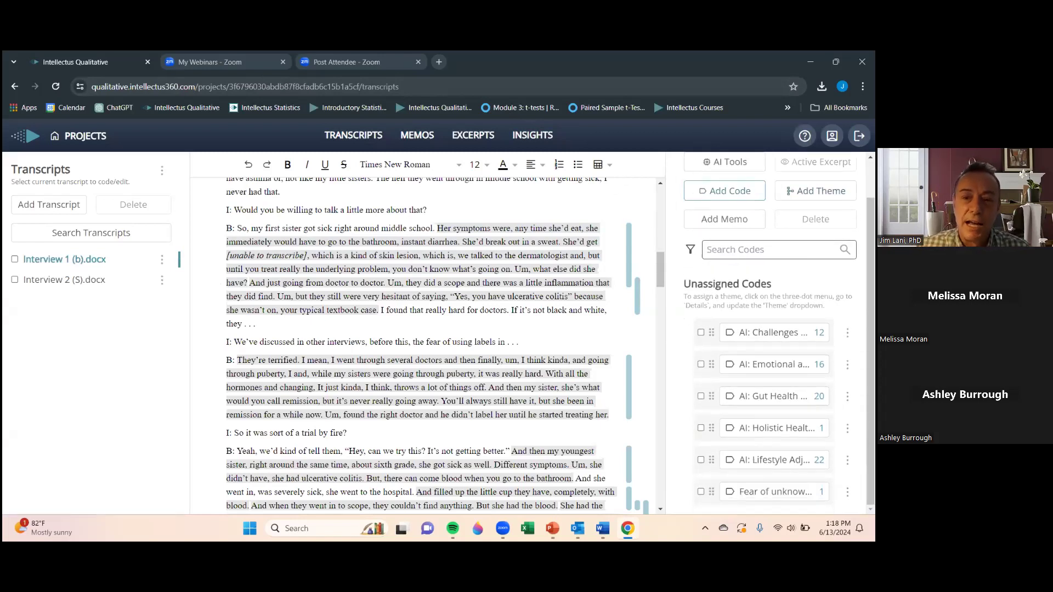
{"action": "scroll", "coordinate": [779, 332], "scroll_direction": "up", "scroll_amount": 1}
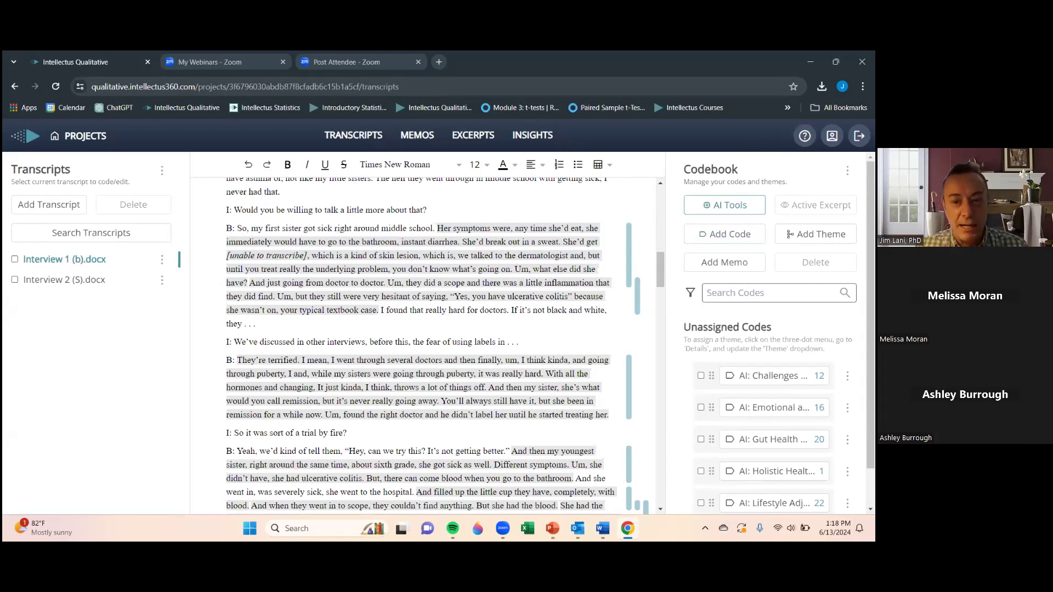
{"action": "left_click", "coordinate": [724, 205]}
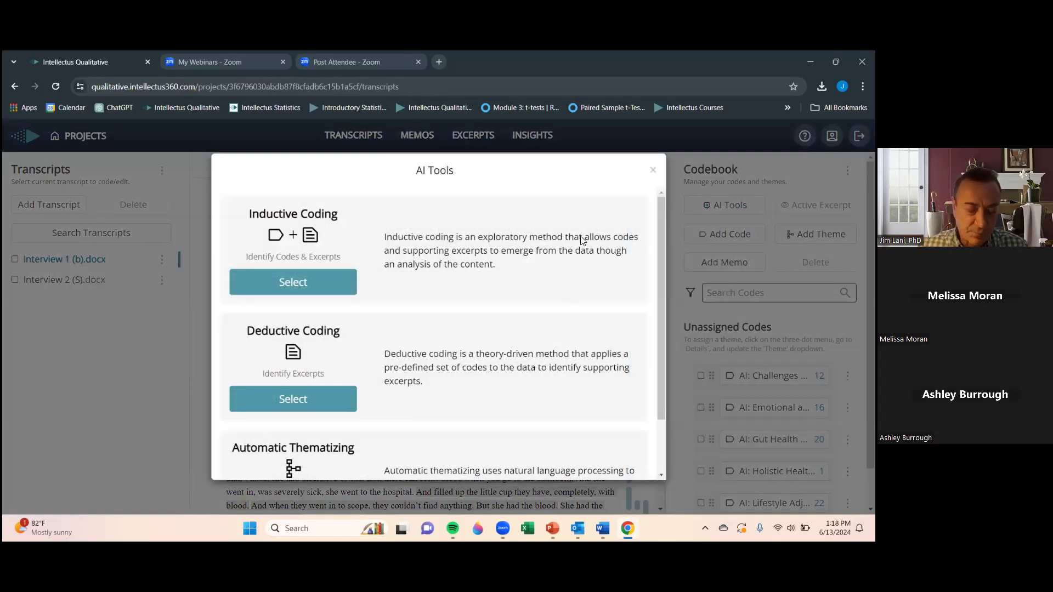
{"action": "scroll", "coordinate": [510, 239], "scroll_direction": "down", "scroll_amount": 2}
{"action": "scroll", "coordinate": [461, 226], "scroll_direction": "up", "scroll_amount": 2}
{"action": "scroll", "coordinate": [461, 226], "scroll_direction": "down", "scroll_amount": 2}
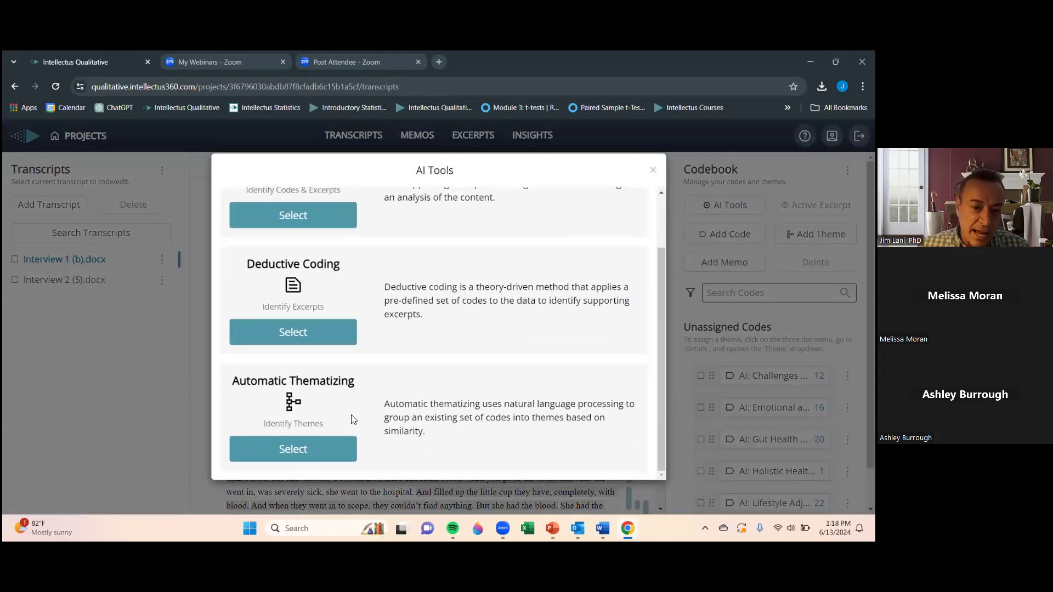
{"action": "left_click", "coordinate": [289, 450]}
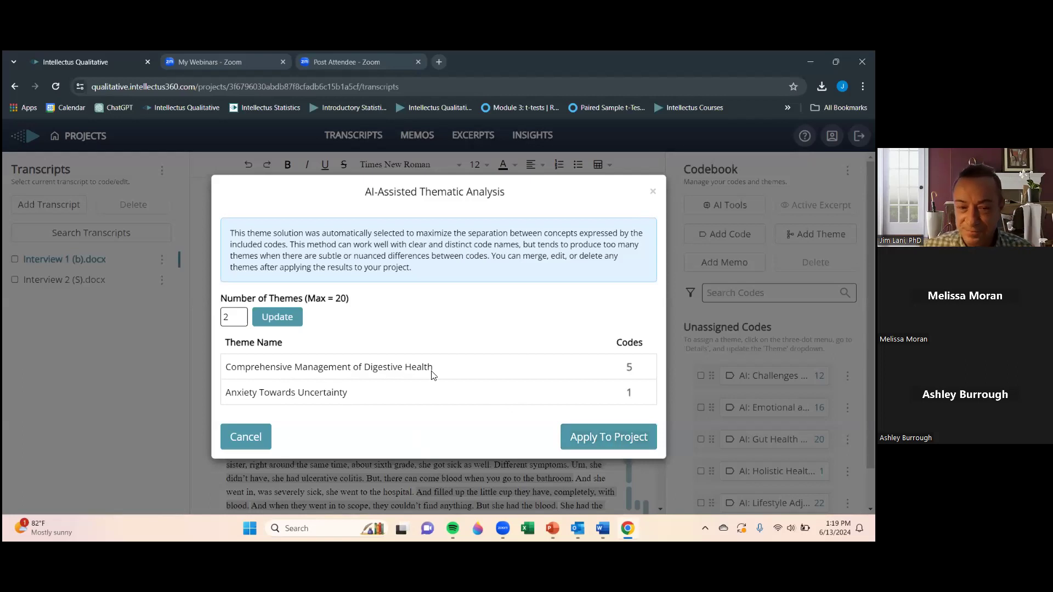
{"action": "left_click", "coordinate": [626, 447]}
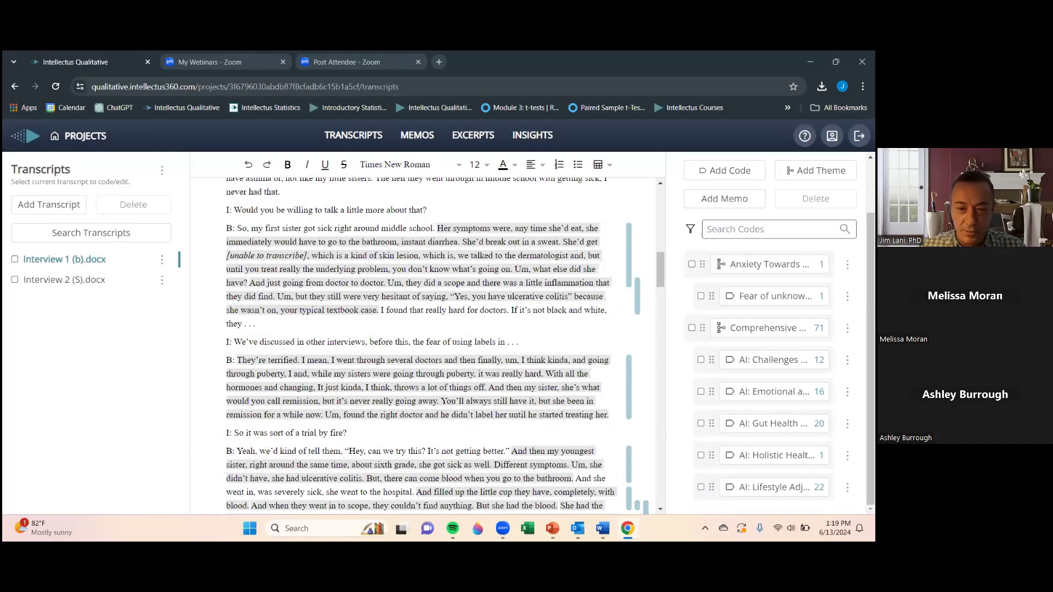
Create an AI-assisted theme from the Challenges with Diagnosis, Emotional and Psychological Factors, and Gut Health and Digestive Disorders codes, accepting the suggested name and description.
{"action": "scroll", "coordinate": [584, 354], "scroll_direction": "up", "scroll_amount": 10}
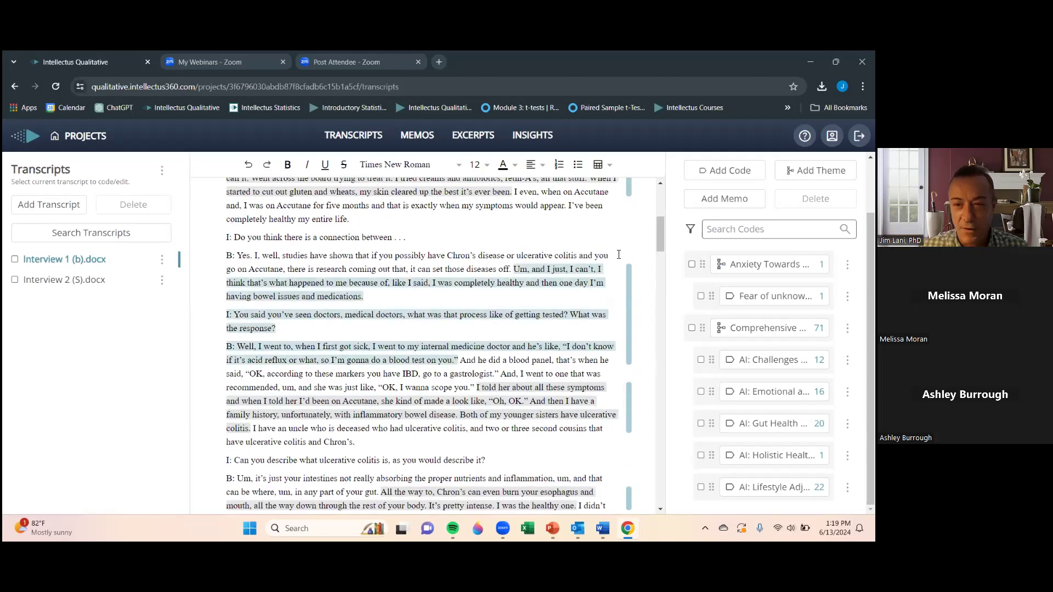
{"action": "scroll", "coordinate": [816, 234], "scroll_direction": "up", "scroll_amount": 2}
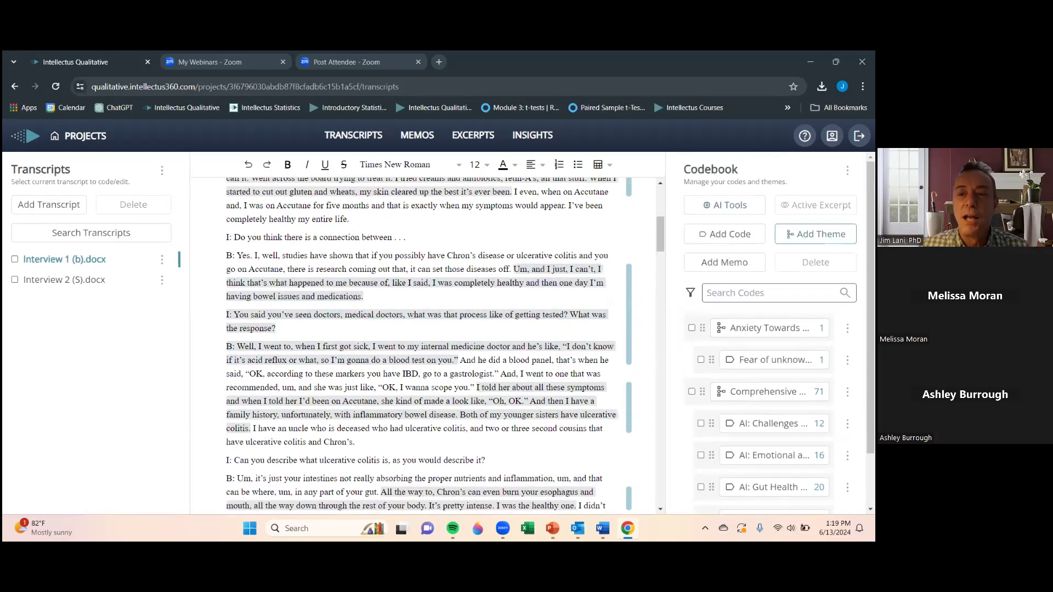
{"action": "left_click", "coordinate": [817, 235]}
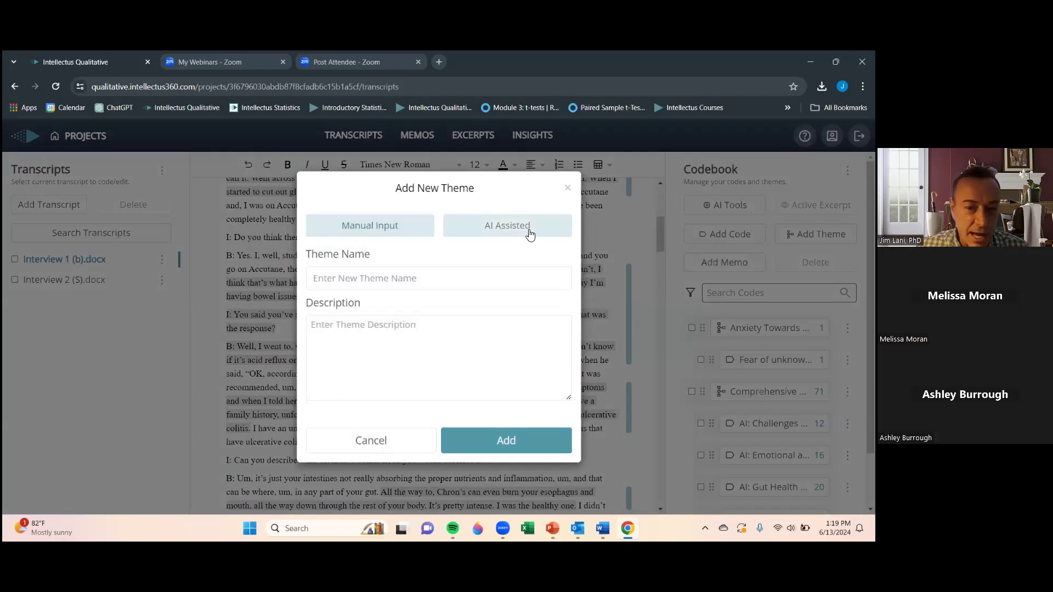
{"action": "left_click", "coordinate": [529, 234]}
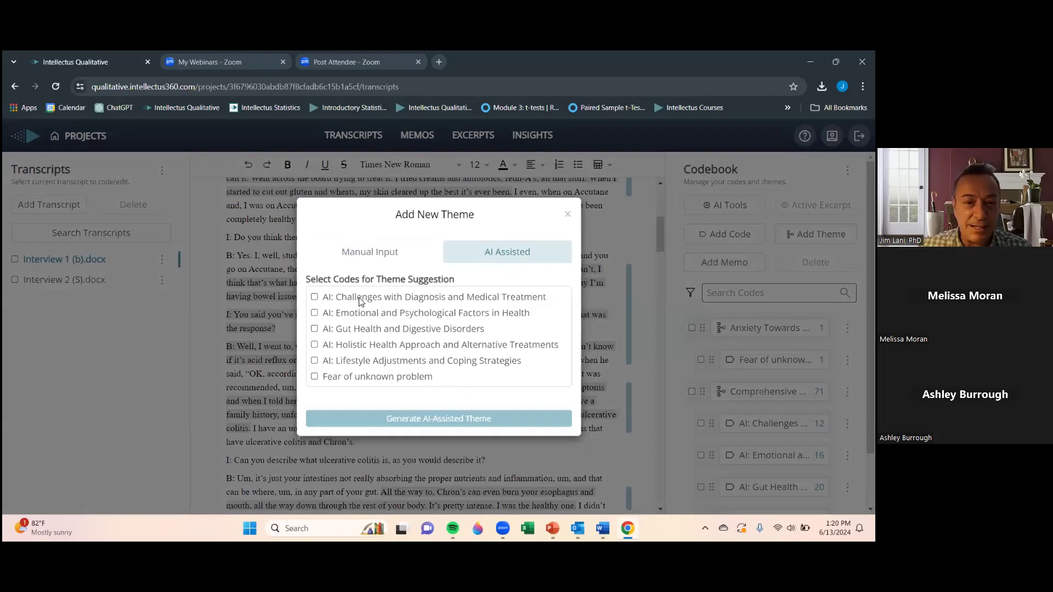
{"action": "left_click", "coordinate": [314, 297]}
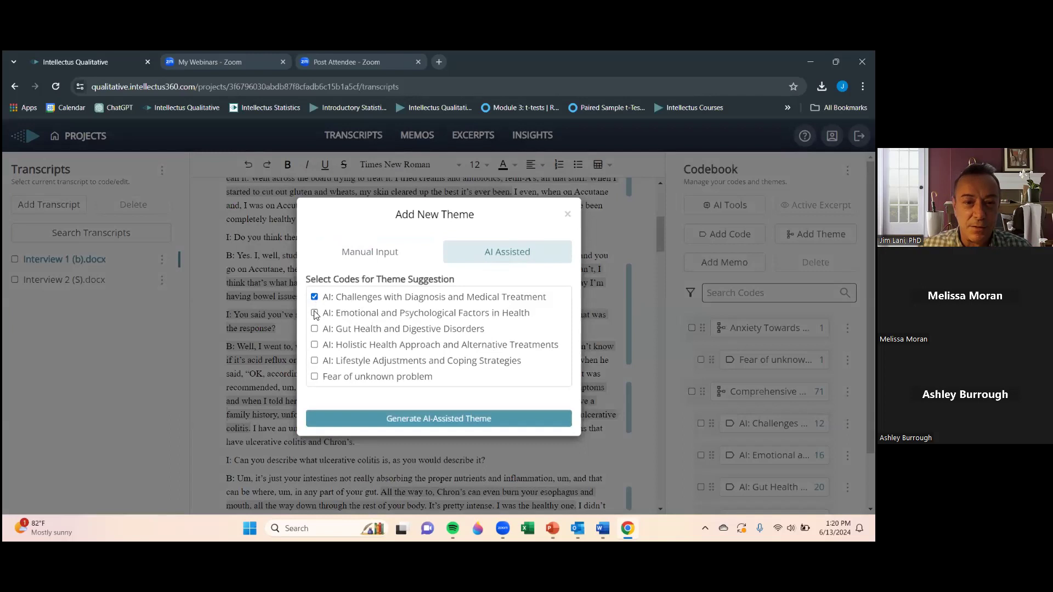
{"action": "left_click", "coordinate": [315, 314]}
{"action": "left_click", "coordinate": [315, 329]}
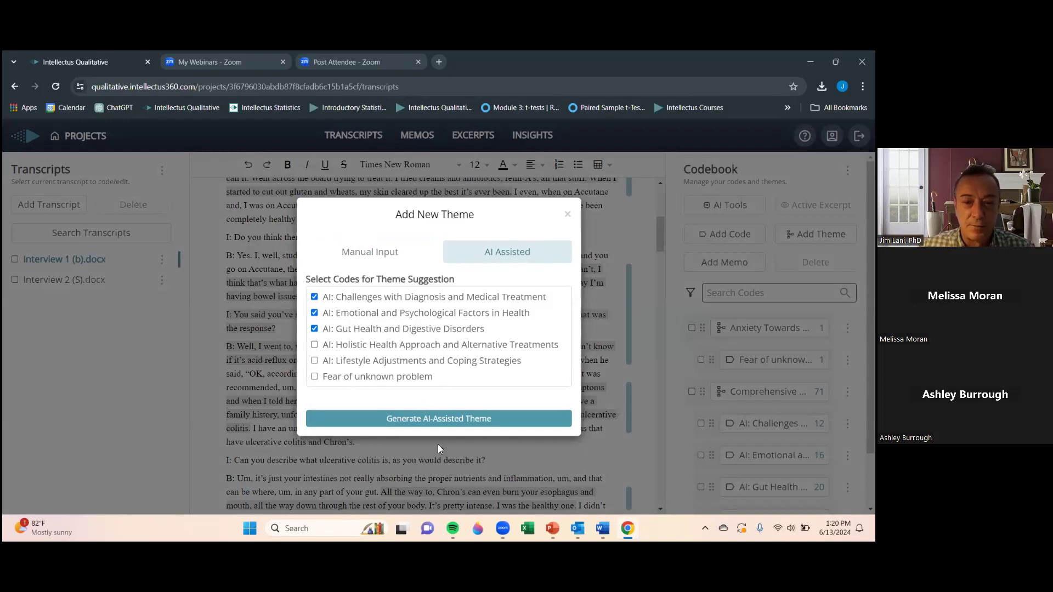
{"action": "left_click", "coordinate": [439, 419]}
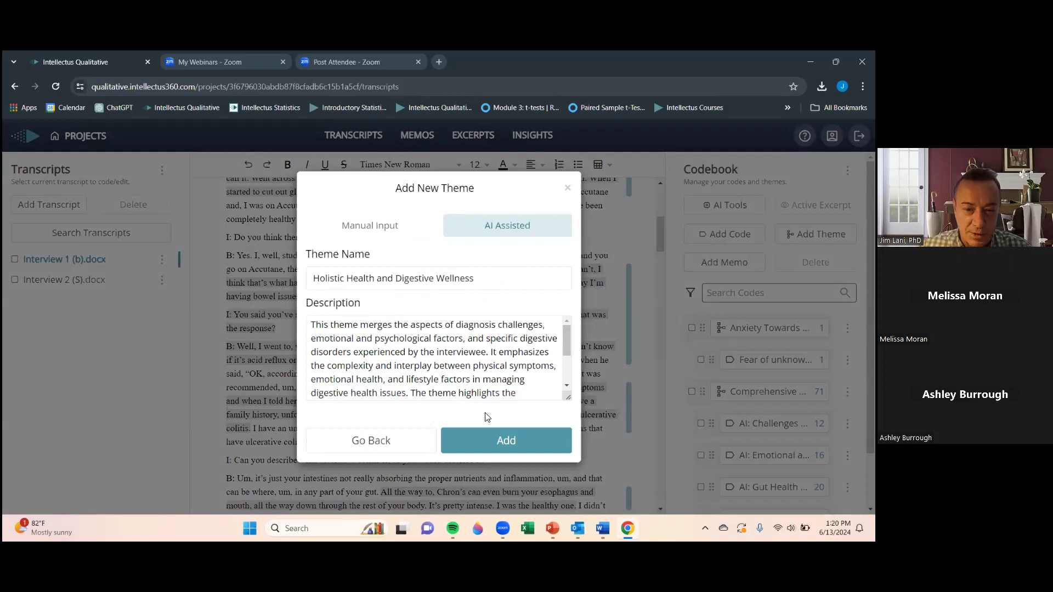
{"action": "left_click", "coordinate": [506, 440]}
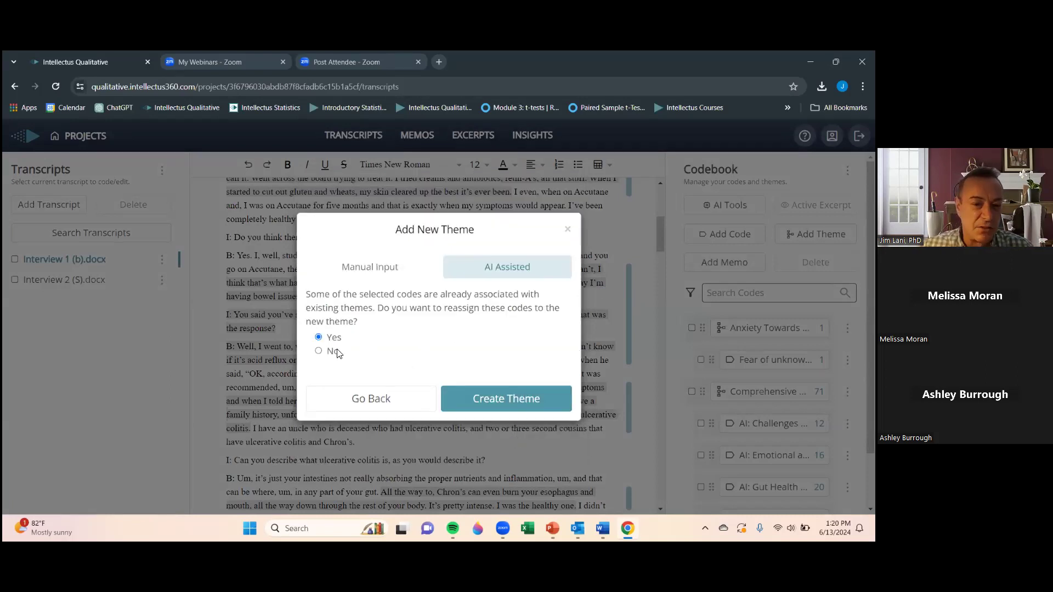
{"action": "left_click", "coordinate": [489, 399]}
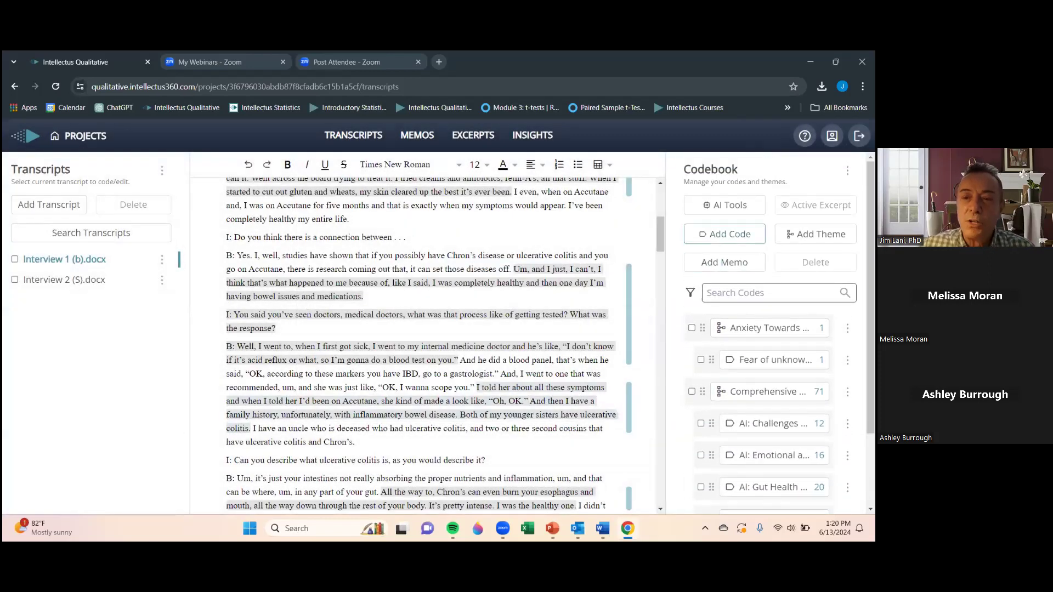
Examine the AI tools and the manual and AI-assisted options for adding a theme, closing each without adding anything.
{"action": "left_click", "coordinate": [817, 235]}
{"action": "left_click", "coordinate": [327, 281]}
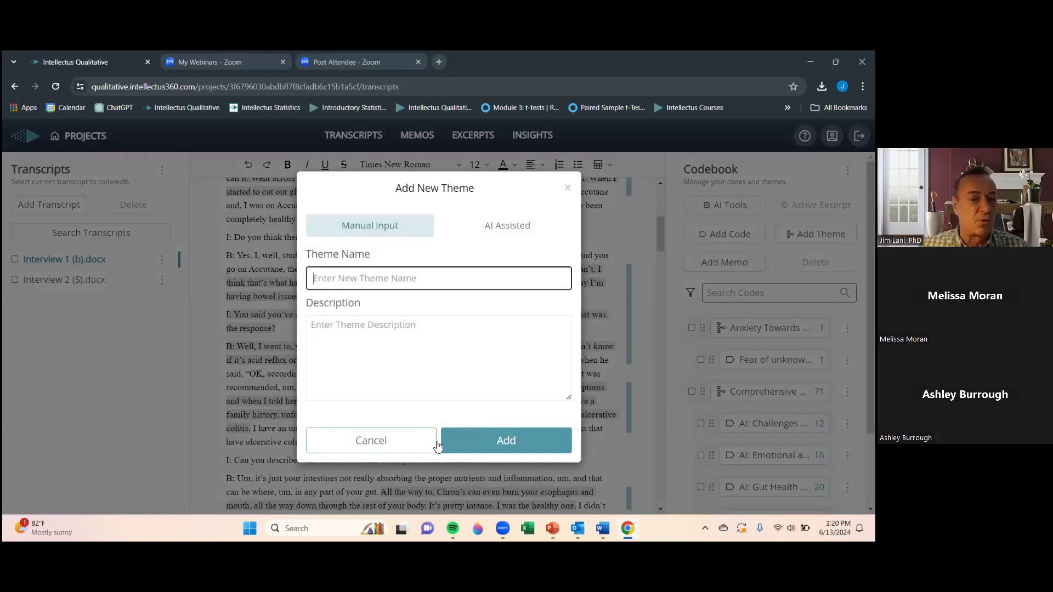
{"action": "left_click", "coordinate": [568, 188]}
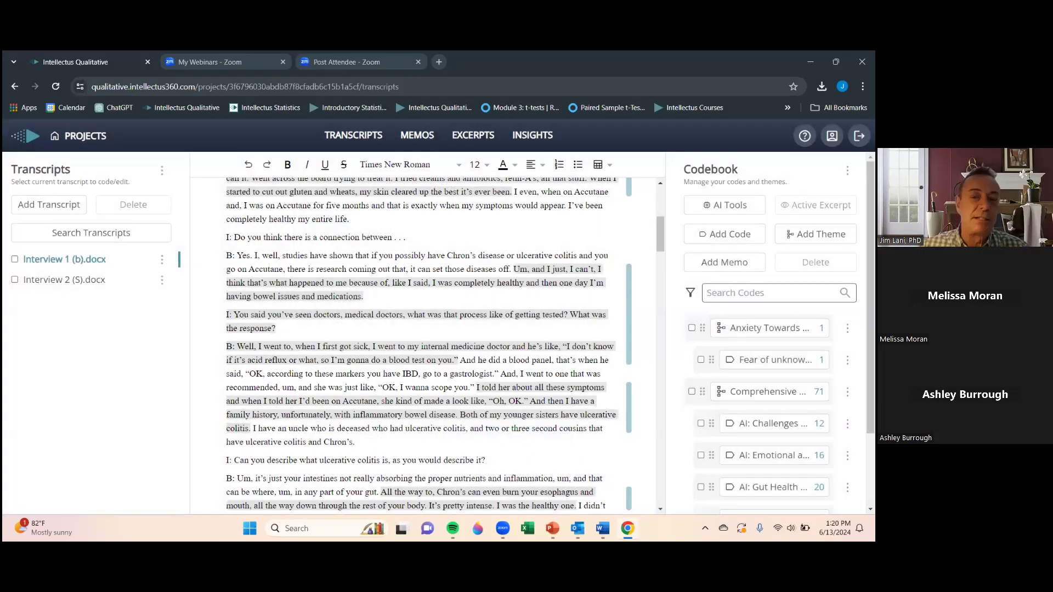
{"action": "left_click", "coordinate": [725, 205]}
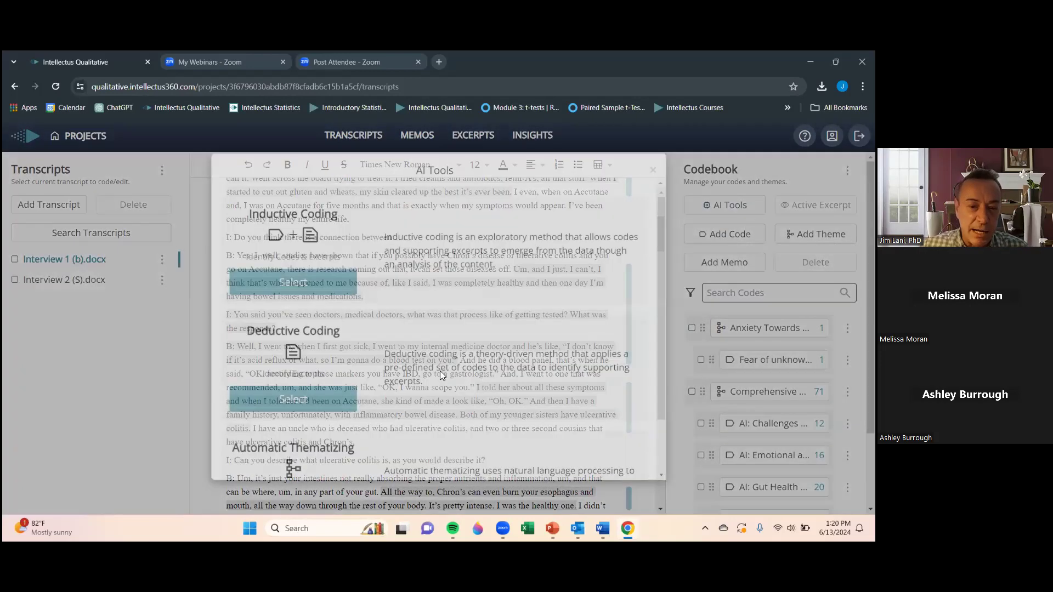
{"action": "scroll", "coordinate": [440, 371], "scroll_direction": "down", "scroll_amount": 3}
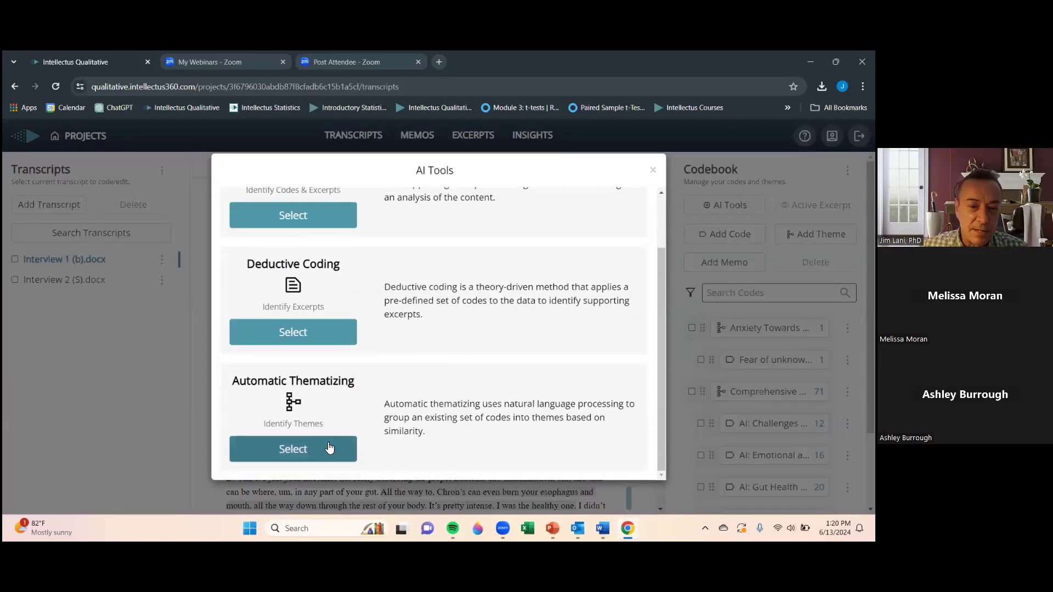
{"action": "left_click", "coordinate": [653, 170]}
{"action": "left_click", "coordinate": [816, 235]}
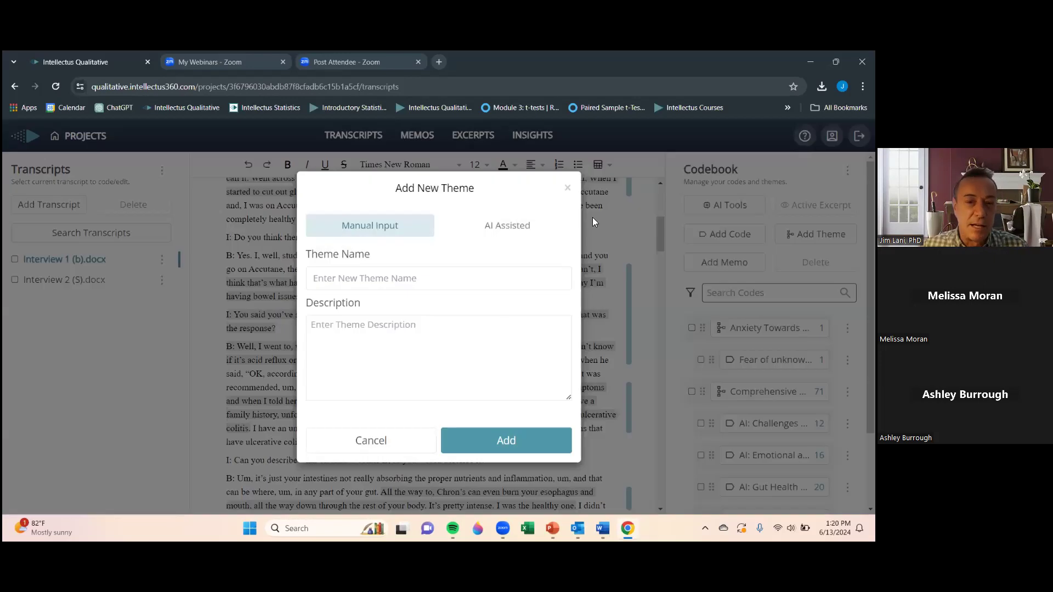
{"action": "left_click", "coordinate": [516, 253]}
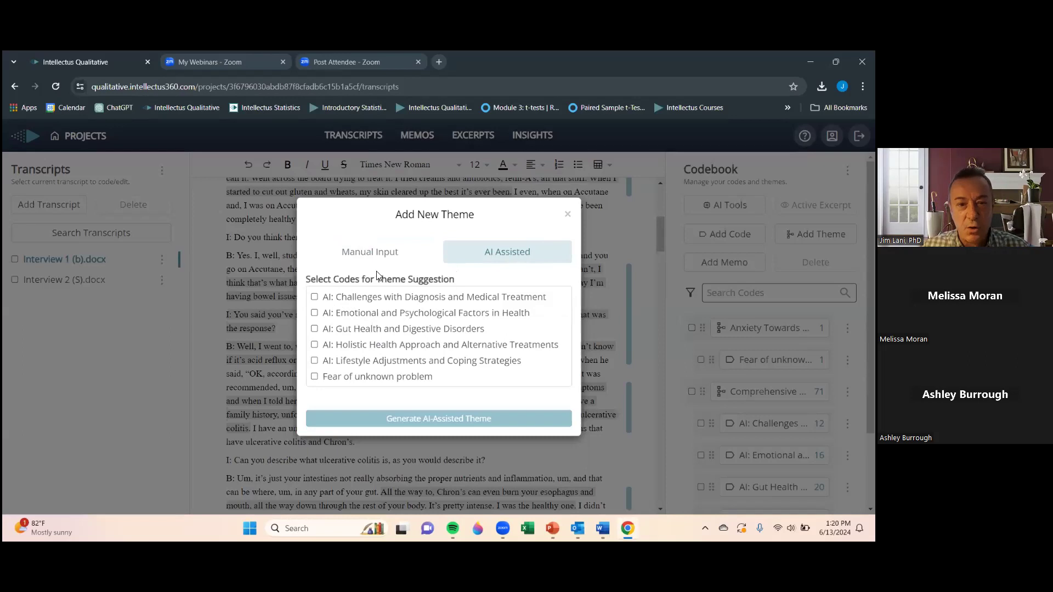
{"action": "left_click", "coordinate": [380, 254]}
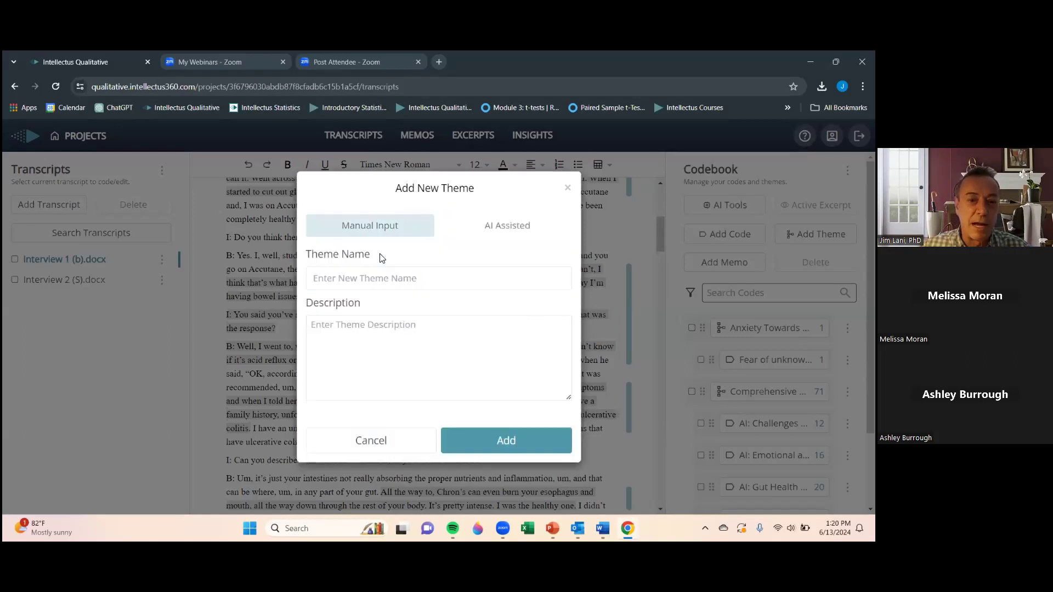
{"action": "left_click", "coordinate": [568, 189]}
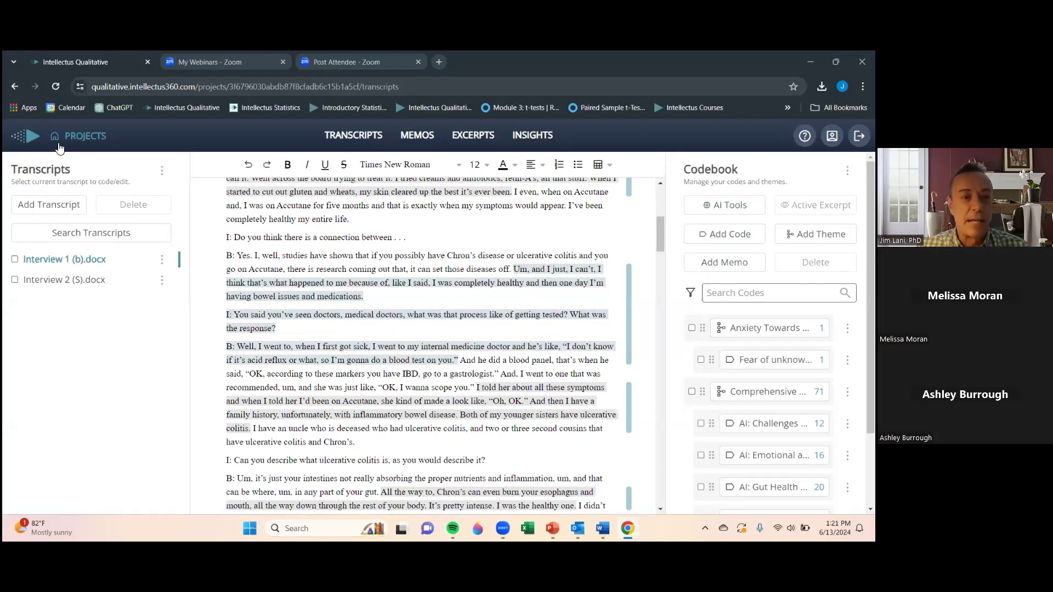
Review the purpose statement and research questions in the current project's metadata, and close it without submitting changes.
{"action": "left_click", "coordinate": [81, 141]}
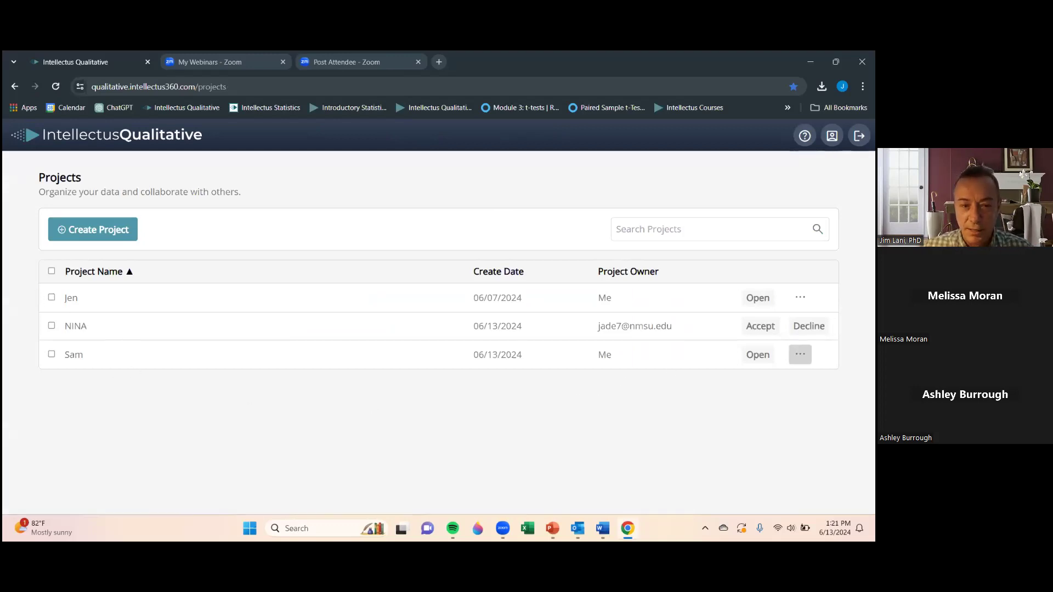
{"action": "left_click", "coordinate": [800, 354]}
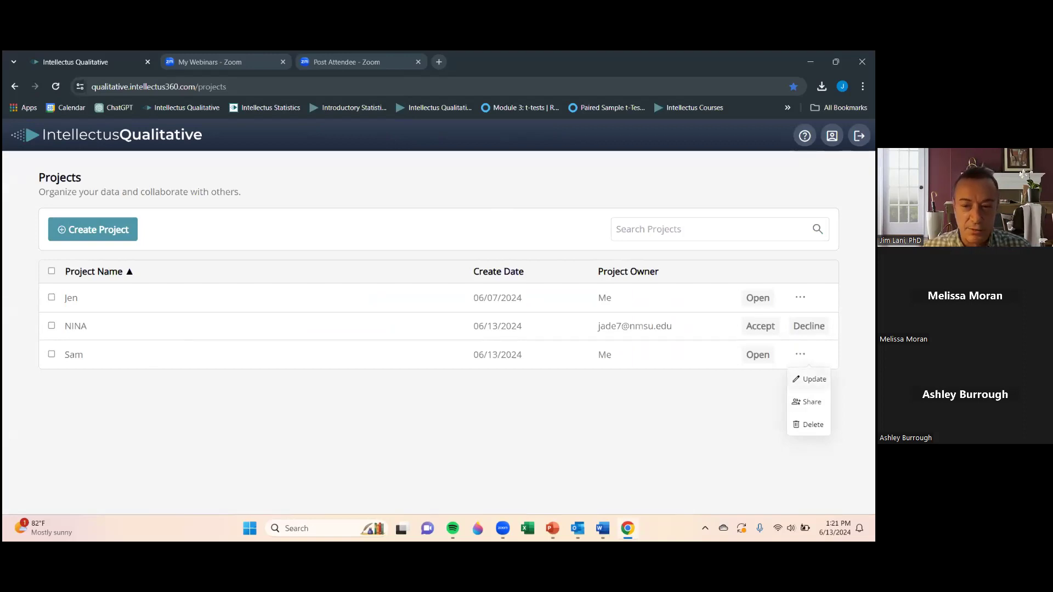
{"action": "left_click", "coordinate": [811, 379]}
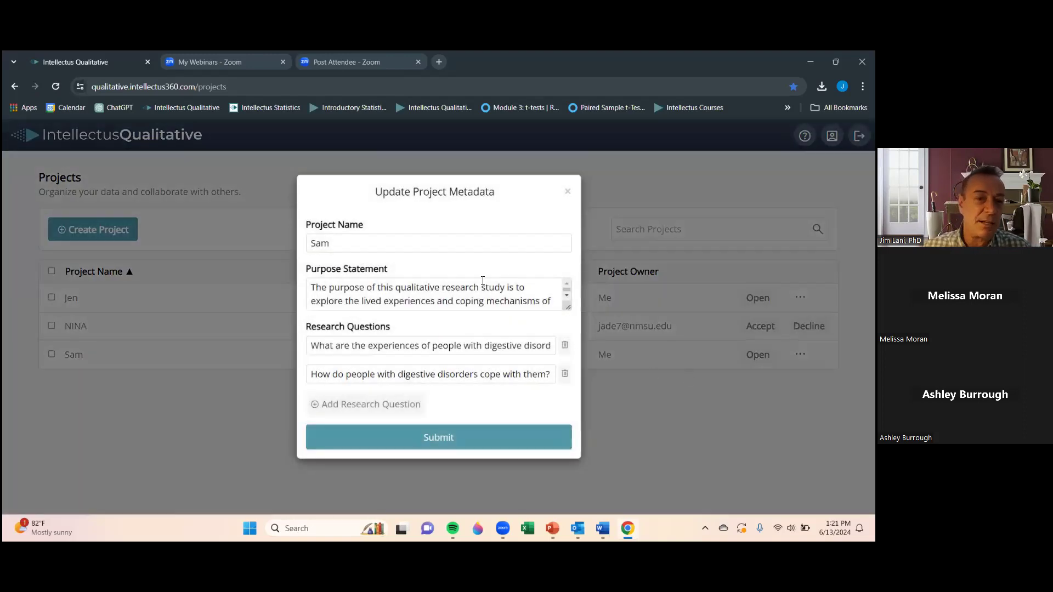
{"action": "left_click", "coordinate": [338, 247]}
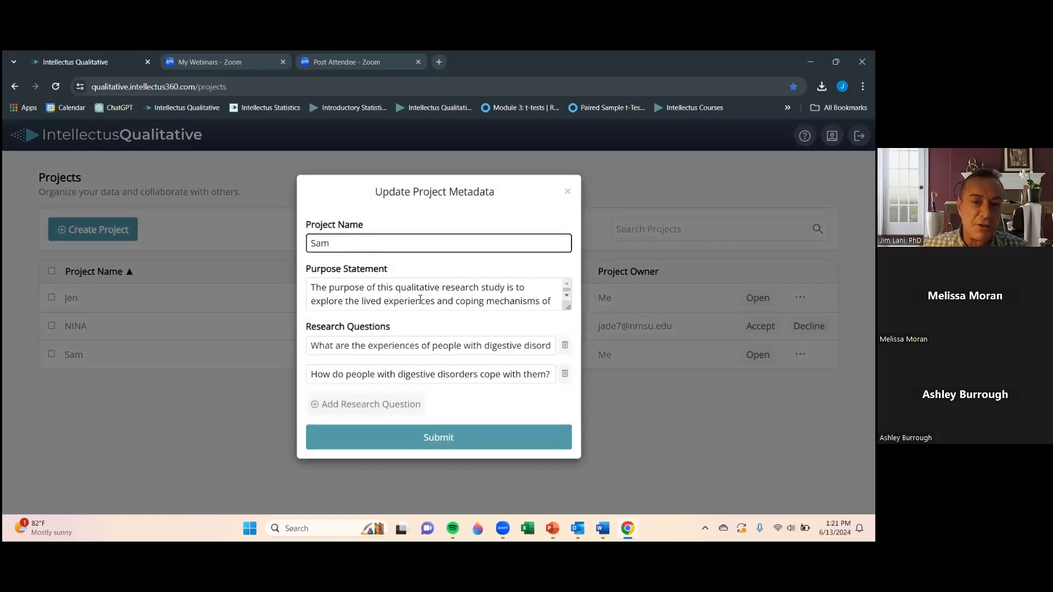
{"action": "scroll", "coordinate": [443, 299], "scroll_direction": "down", "scroll_amount": 1}
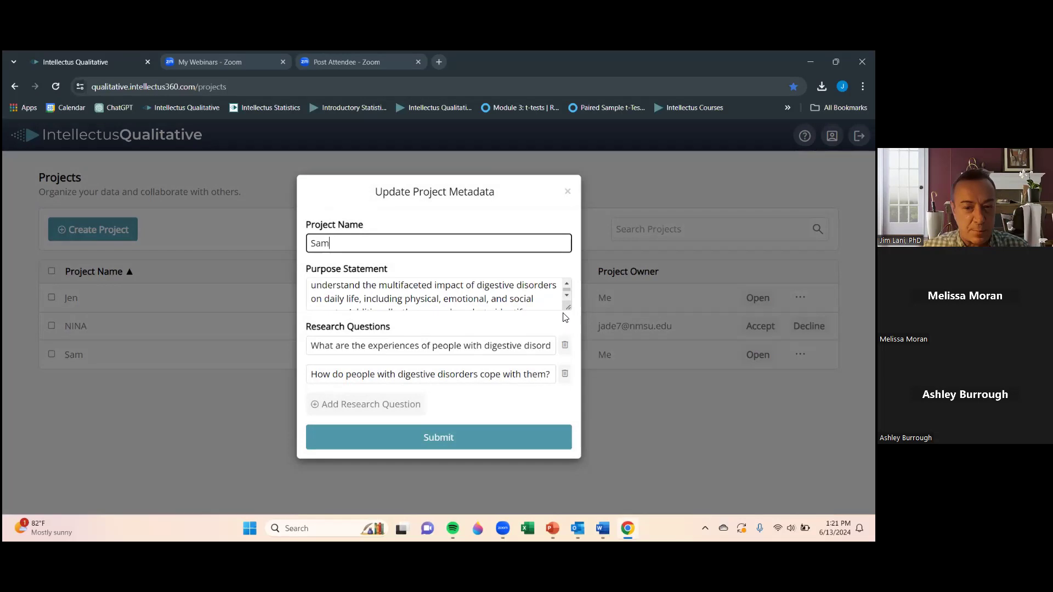
{"action": "left_click_drag", "start_coordinate": [568, 308], "coordinate": [536, 380]}
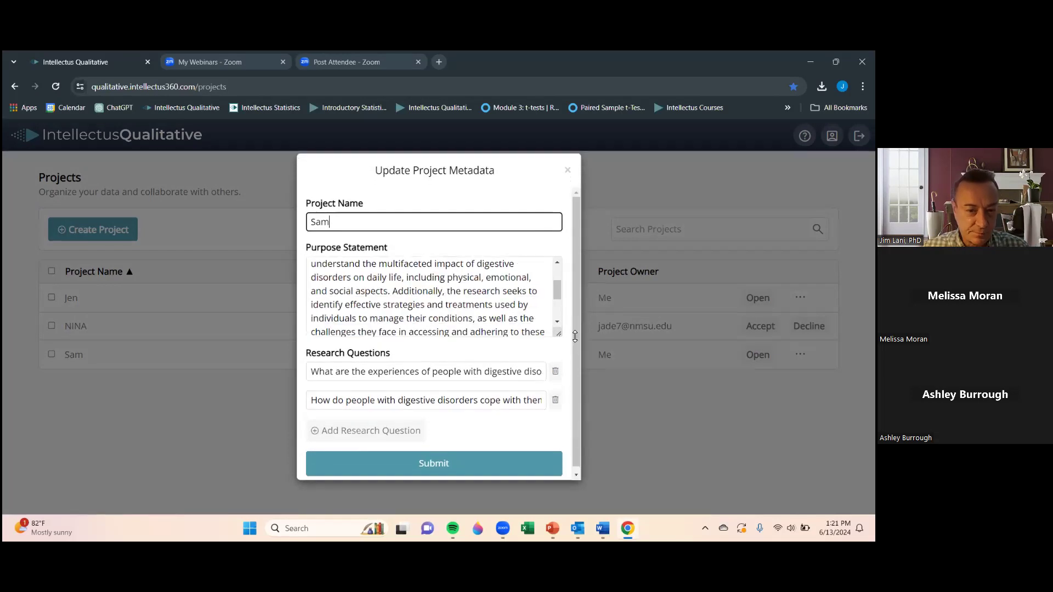
{"action": "left_click", "coordinate": [391, 431]}
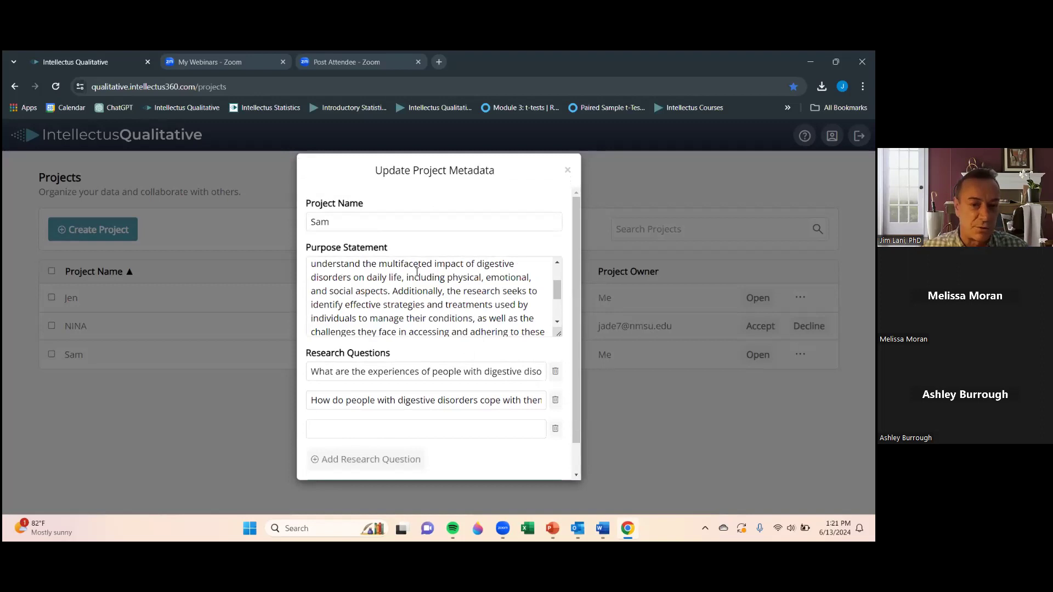
{"action": "left_click", "coordinate": [568, 173]}
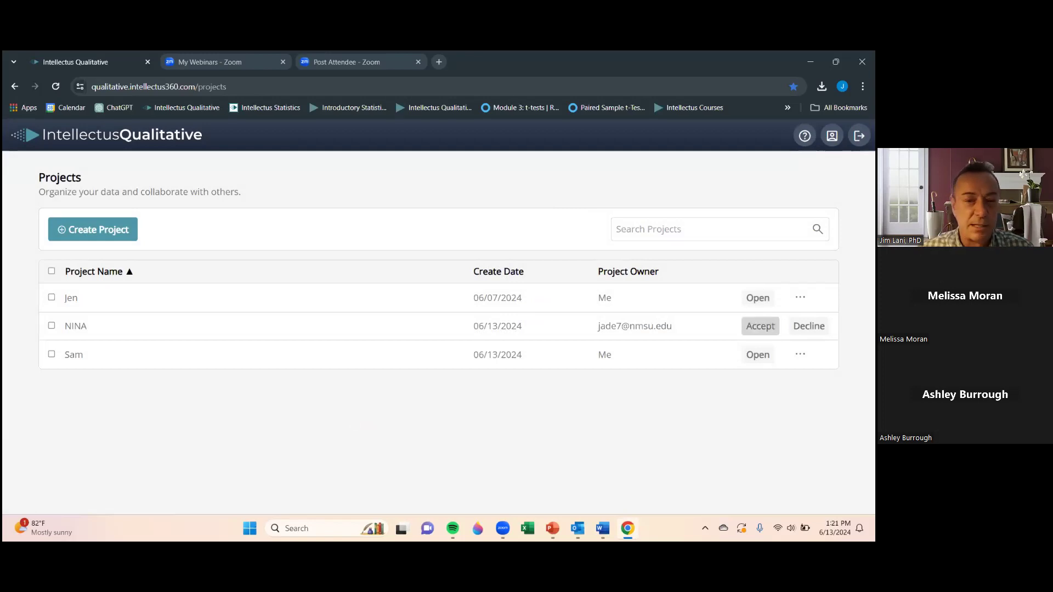
Accept the project shared by another owner, and reopen the digestive disorders project at Interview 1 (b).docx.
{"action": "left_click", "coordinate": [761, 326]}
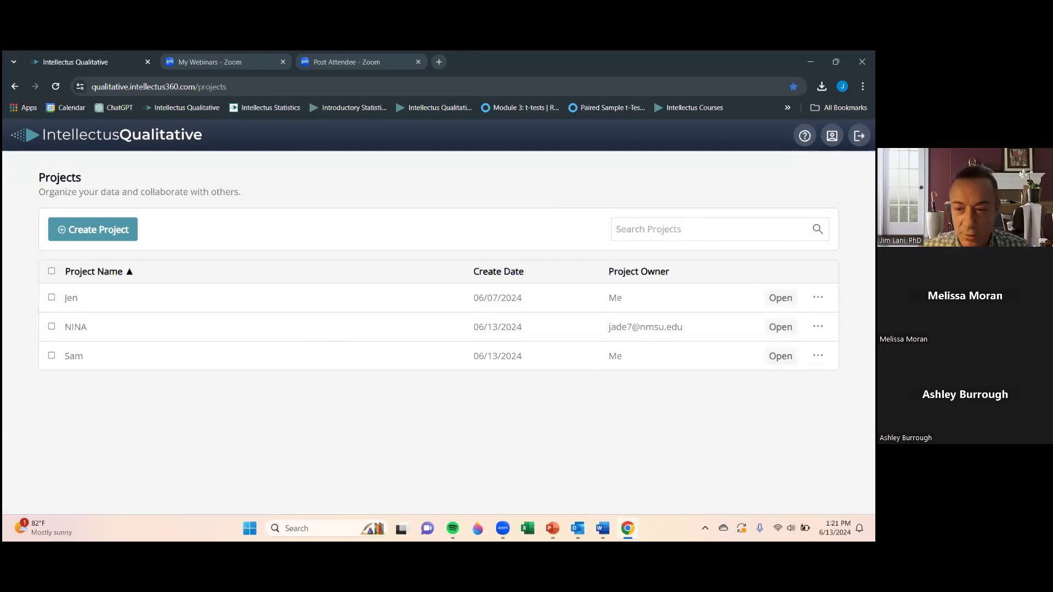
{"action": "left_click", "coordinate": [781, 356]}
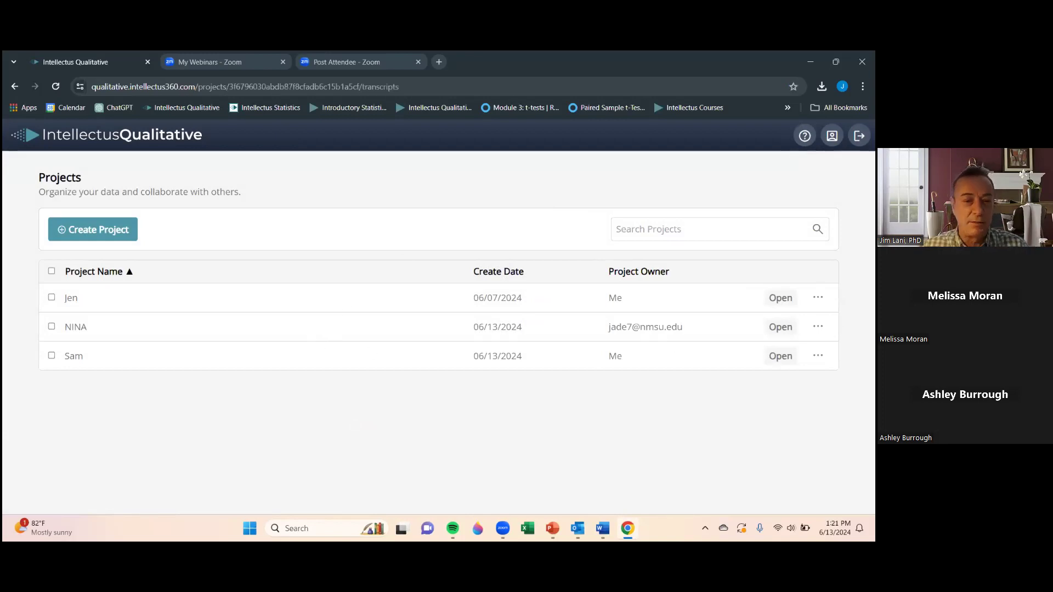
{"action": "left_click", "coordinate": [94, 264]}
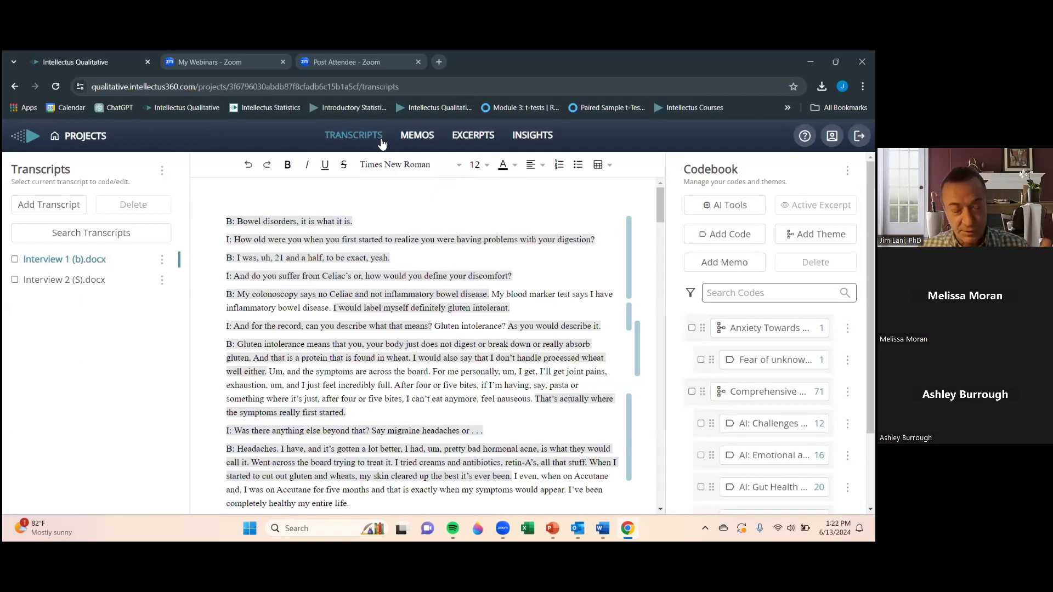
Examine the project's memo timeline, from the transcript uploads to the code and theme creation entries.
{"action": "left_click", "coordinate": [428, 137]}
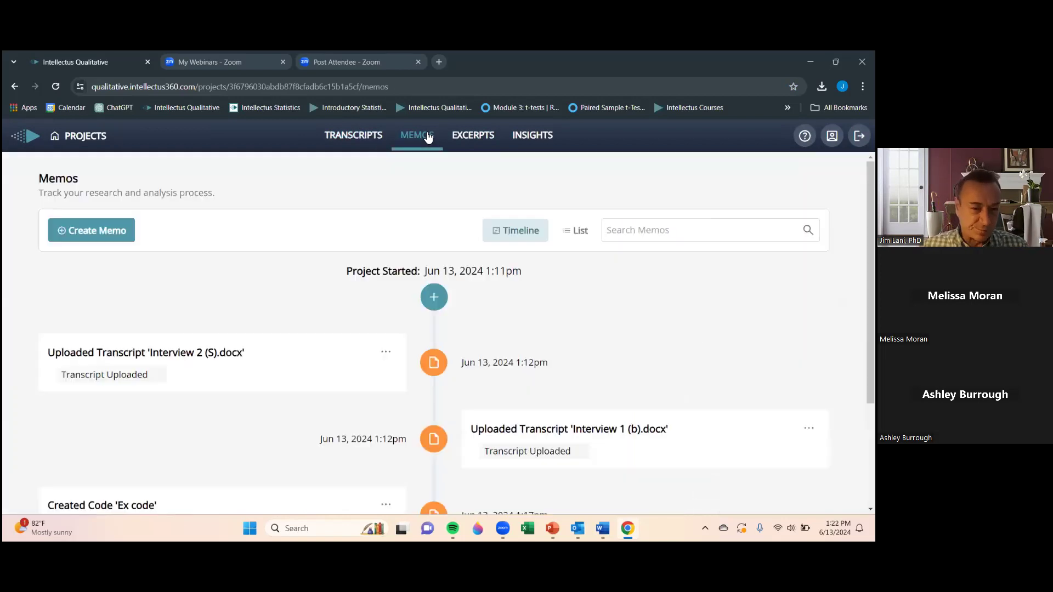
{"action": "left_click", "coordinate": [372, 138]}
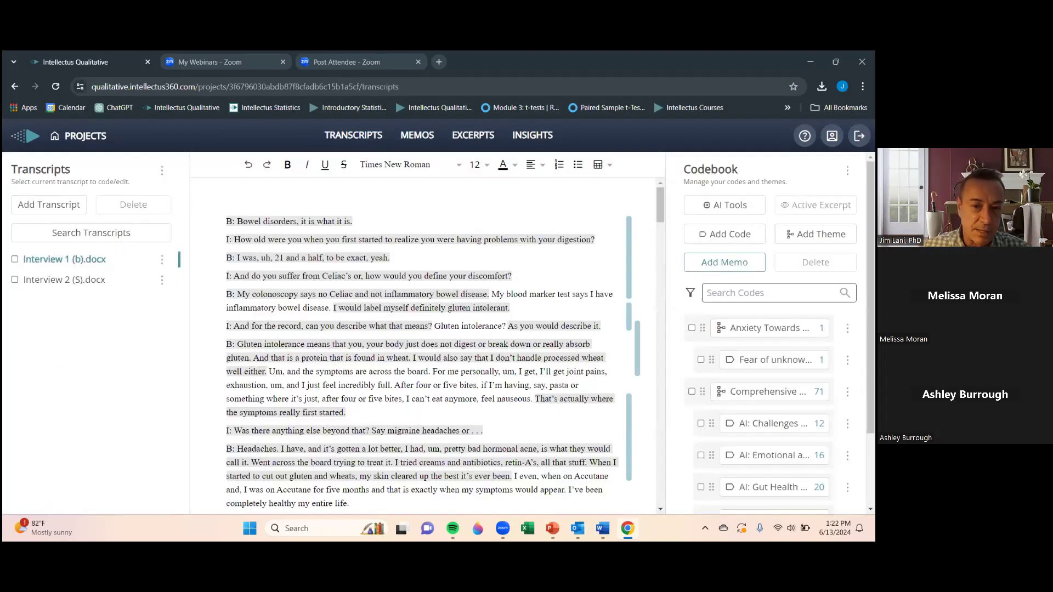
{"action": "left_click", "coordinate": [416, 137]}
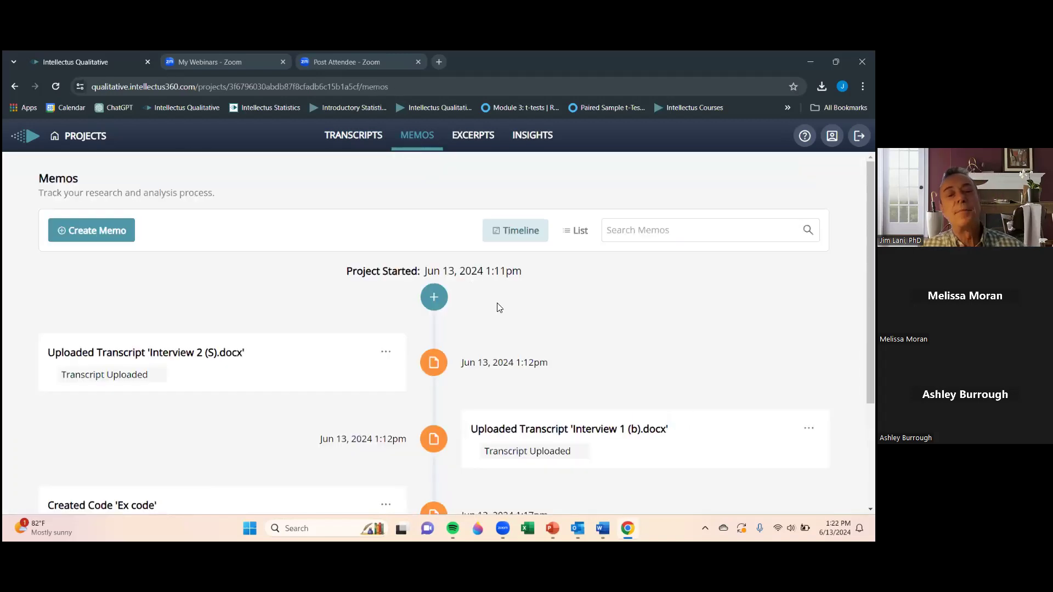
{"action": "scroll", "coordinate": [499, 305], "scroll_direction": "down", "scroll_amount": 2}
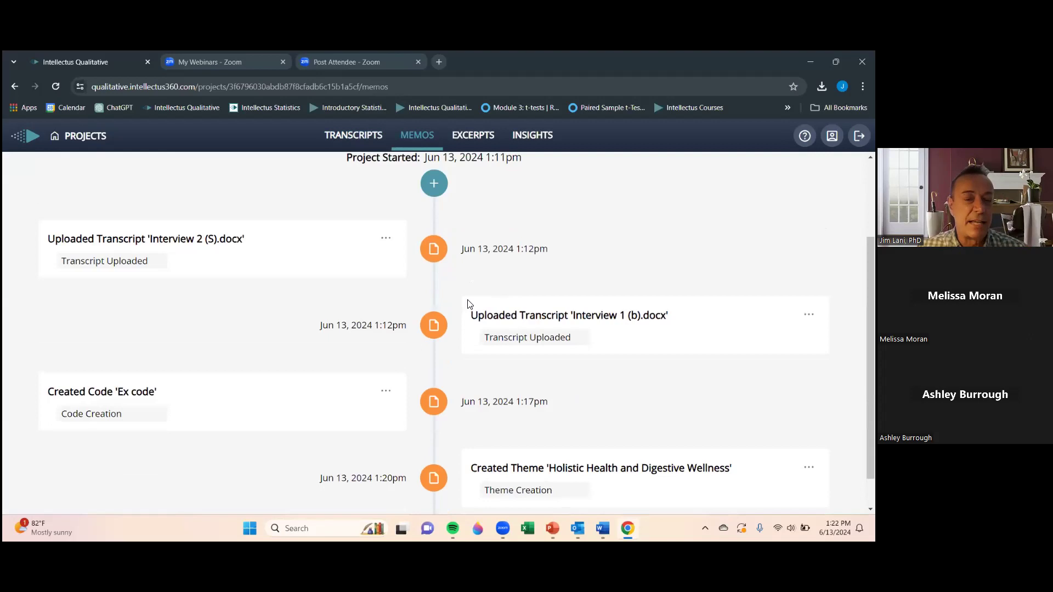
{"action": "scroll", "coordinate": [477, 307], "scroll_direction": "down", "scroll_amount": 1}
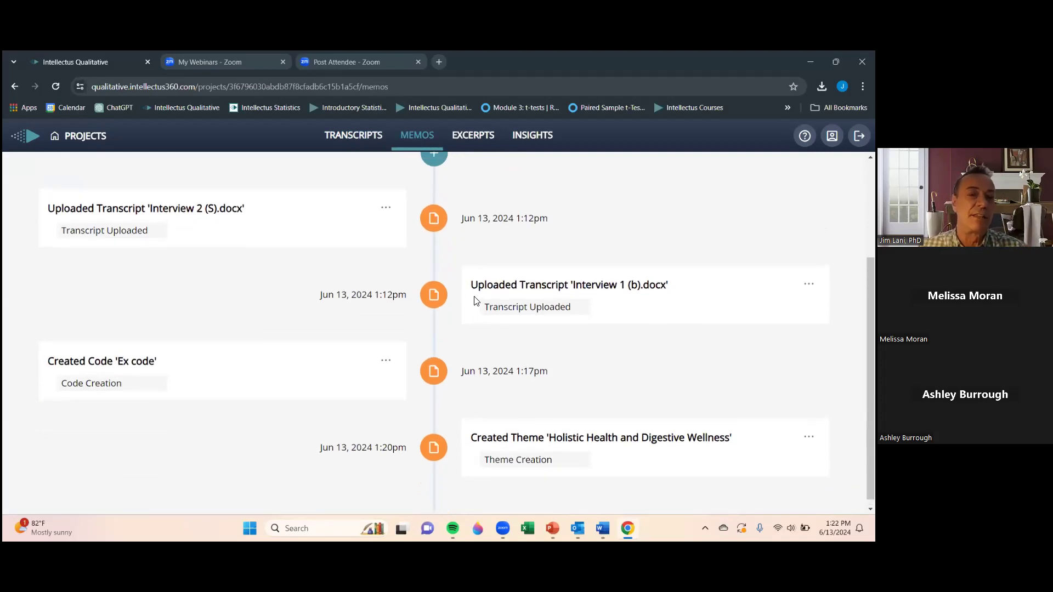
{"action": "scroll", "coordinate": [475, 299], "scroll_direction": "up", "scroll_amount": 3}
{"action": "scroll", "coordinate": [393, 301], "scroll_direction": "down", "scroll_amount": 1}
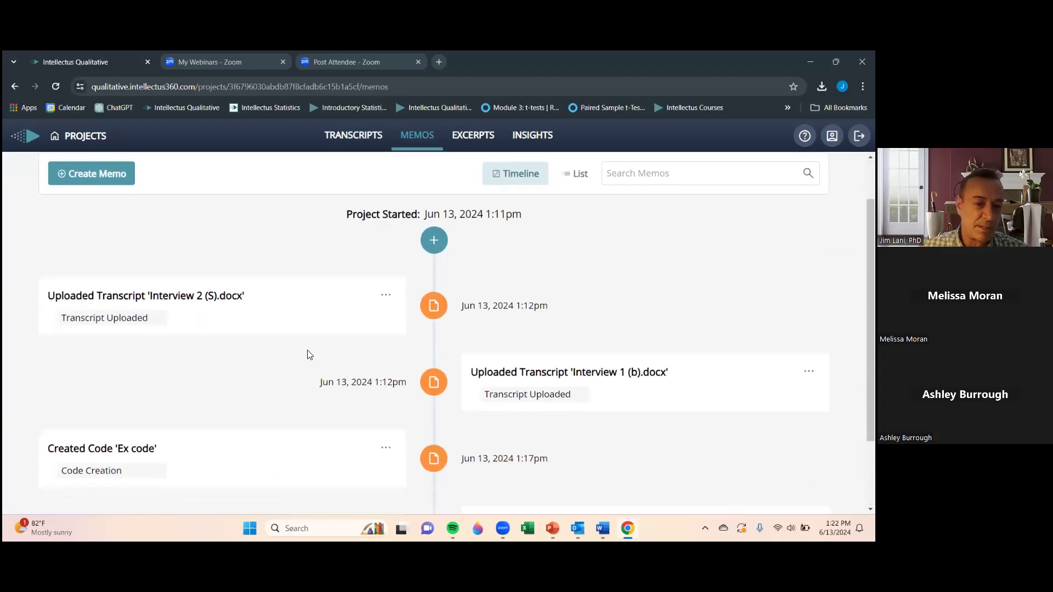
{"action": "scroll", "coordinate": [508, 360], "scroll_direction": "up", "scroll_amount": 1}
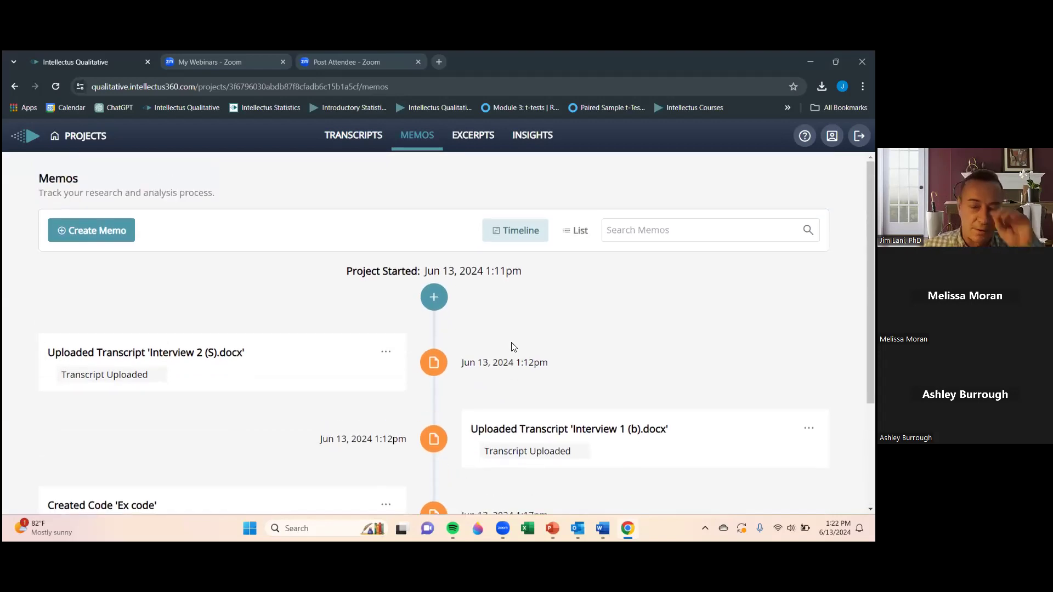
Look over the project's excerpts list with its transcript, codes and themes columns.
{"action": "left_click", "coordinate": [487, 135]}
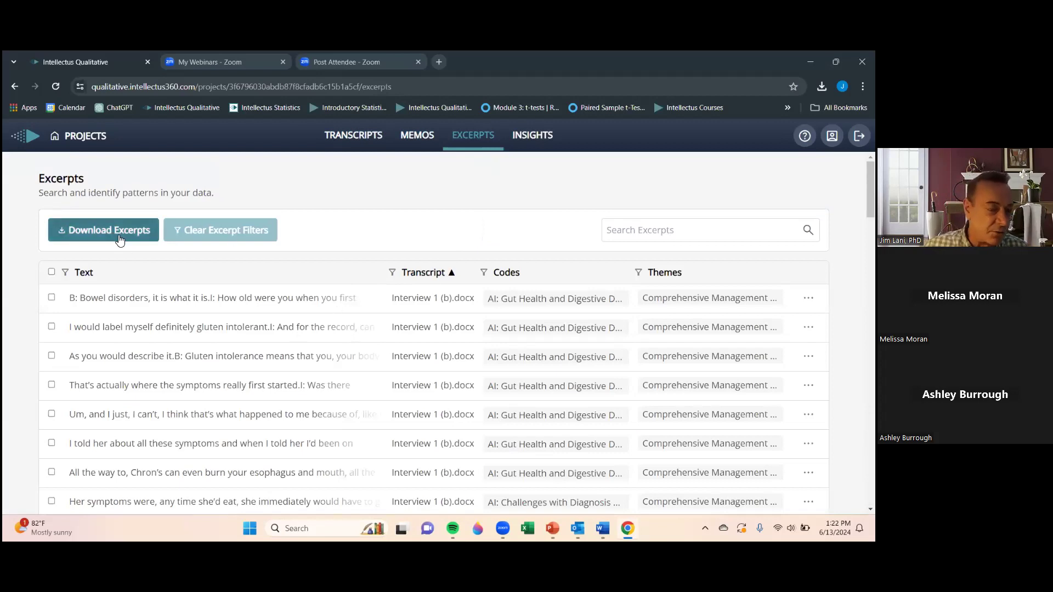
{"action": "scroll", "coordinate": [241, 277], "scroll_direction": "down", "scroll_amount": 1}
{"action": "scroll", "coordinate": [241, 277], "scroll_direction": "up", "scroll_amount": 1}
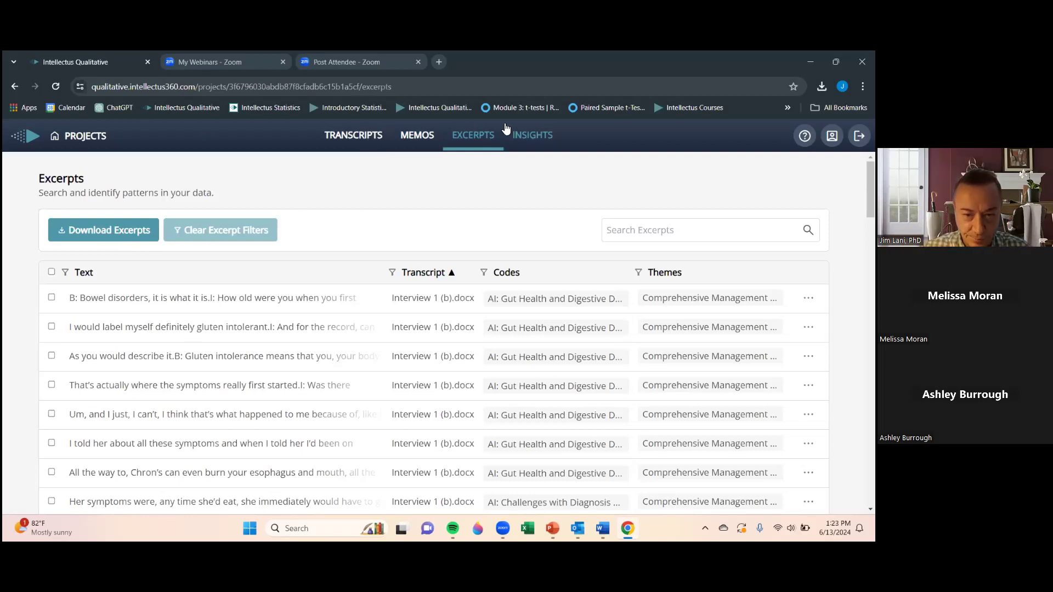
Add a research question rationale on the experiences of people with digestive disorders to the insights, using AI suggestions for Holistic Health and Digestive Wellness.
{"action": "left_click", "coordinate": [535, 137]}
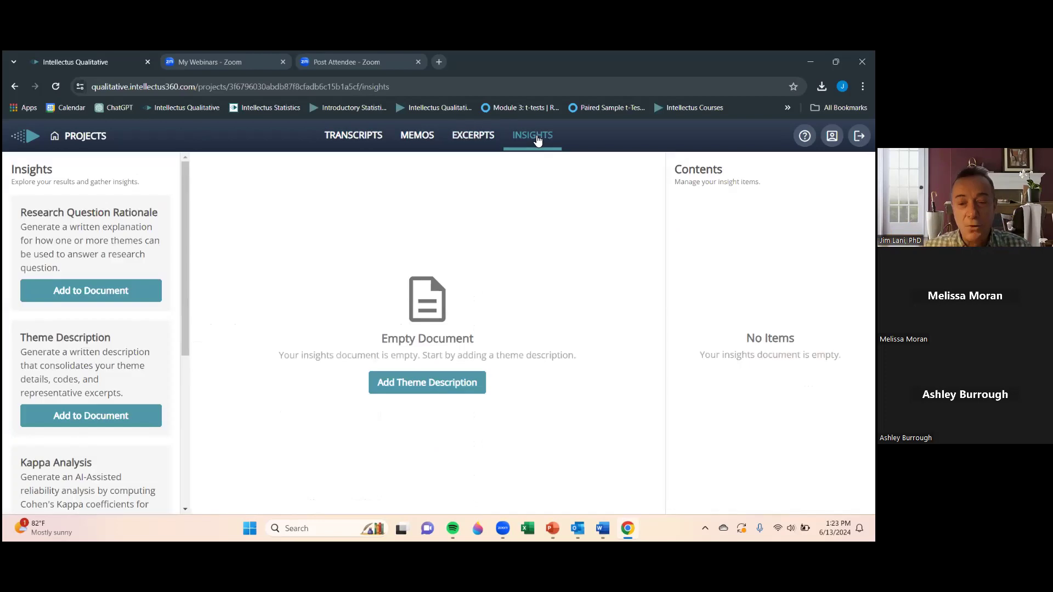
{"action": "left_click", "coordinate": [99, 295]}
{"action": "left_click", "coordinate": [424, 335]}
{"action": "left_click", "coordinate": [424, 335]}
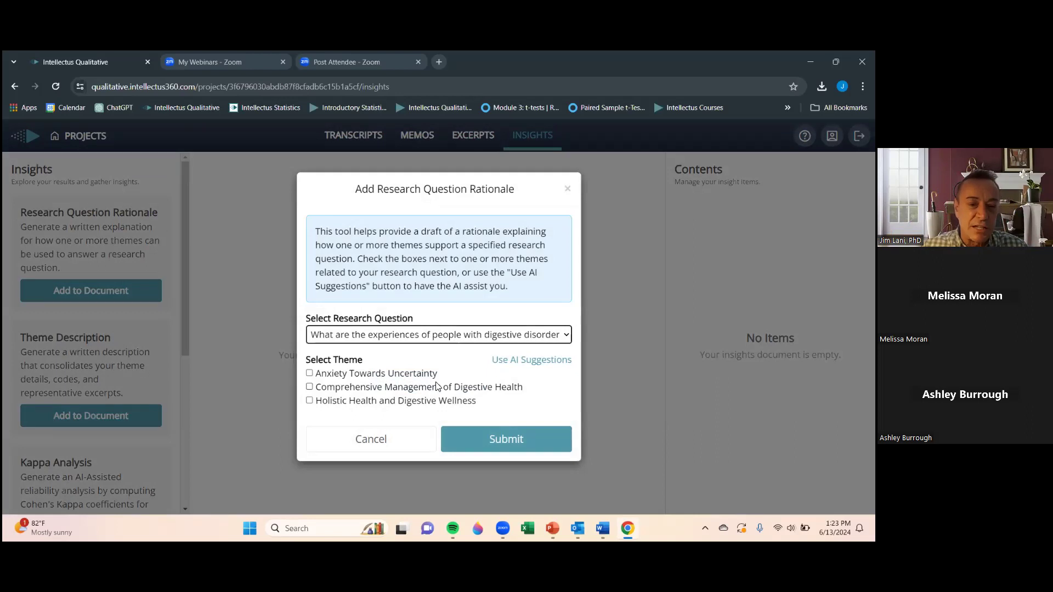
{"action": "left_click", "coordinate": [520, 363]}
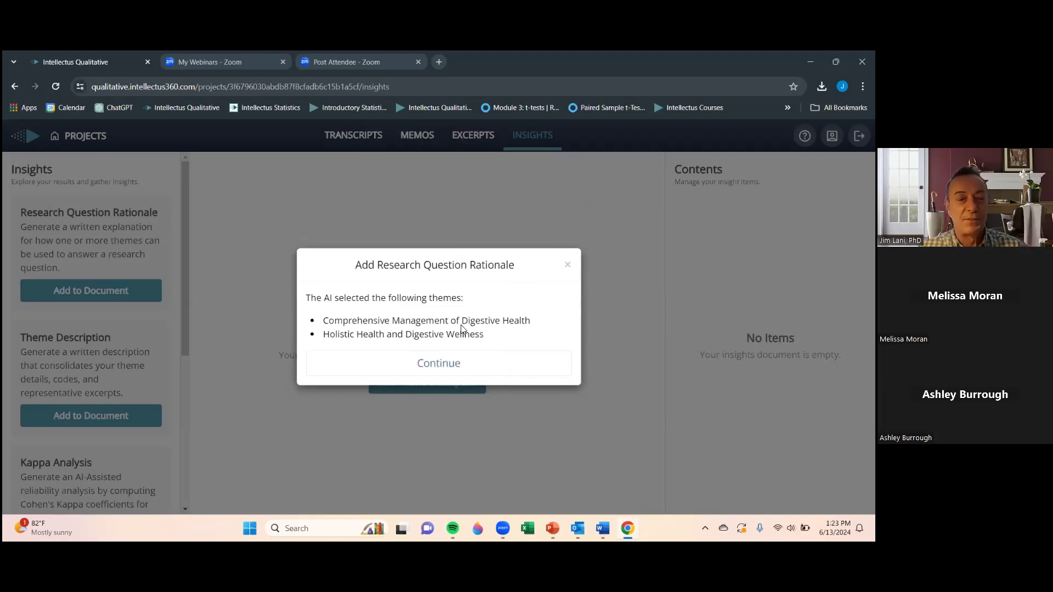
{"action": "left_click", "coordinate": [440, 367]}
{"action": "left_click", "coordinate": [508, 440]}
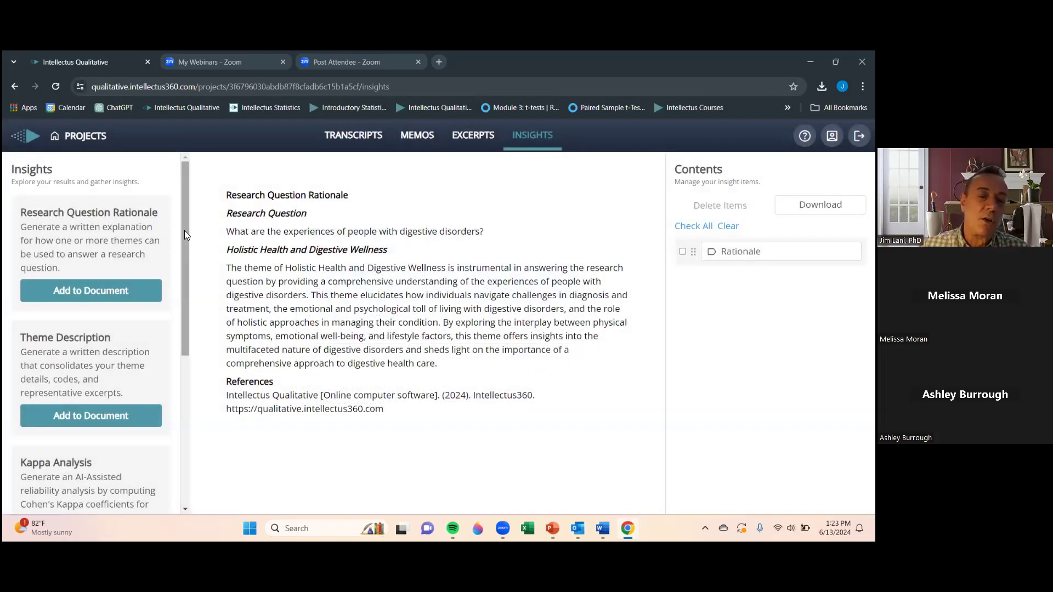
Read through the rationale's research question, theme name and explanation, highlighting each part in turn.
{"action": "mouse_move", "coordinate": [225, 231]}
{"action": "left_mouse_down"}
{"action": "mouse_move", "coordinate": [447, 243]}
{"action": "mouse_move", "coordinate": [482, 231]}
{"action": "left_mouse_up"}
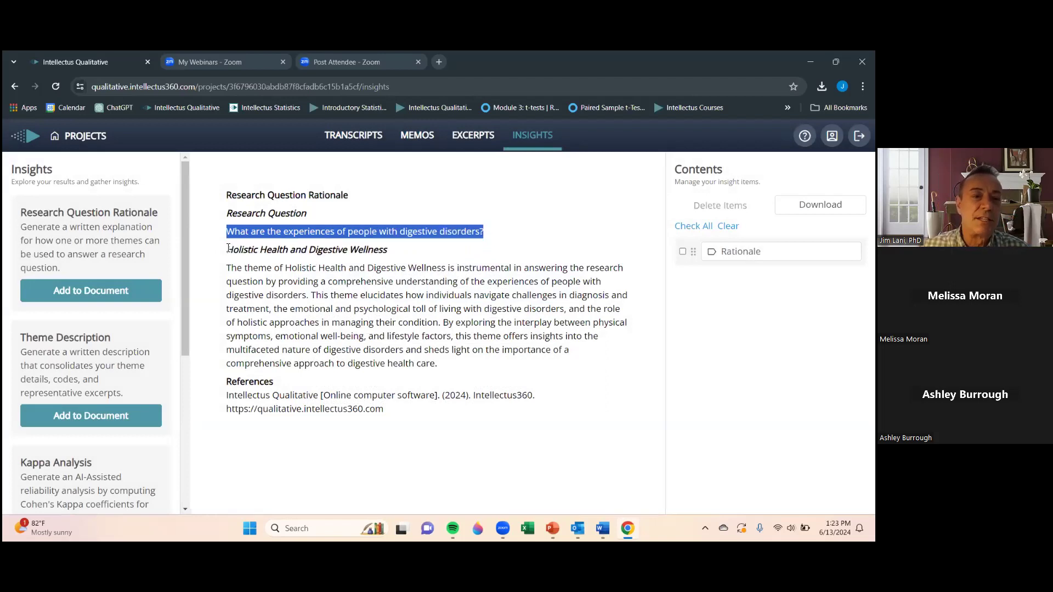
{"action": "left_click_drag", "start_coordinate": [227, 250], "coordinate": [392, 257]}
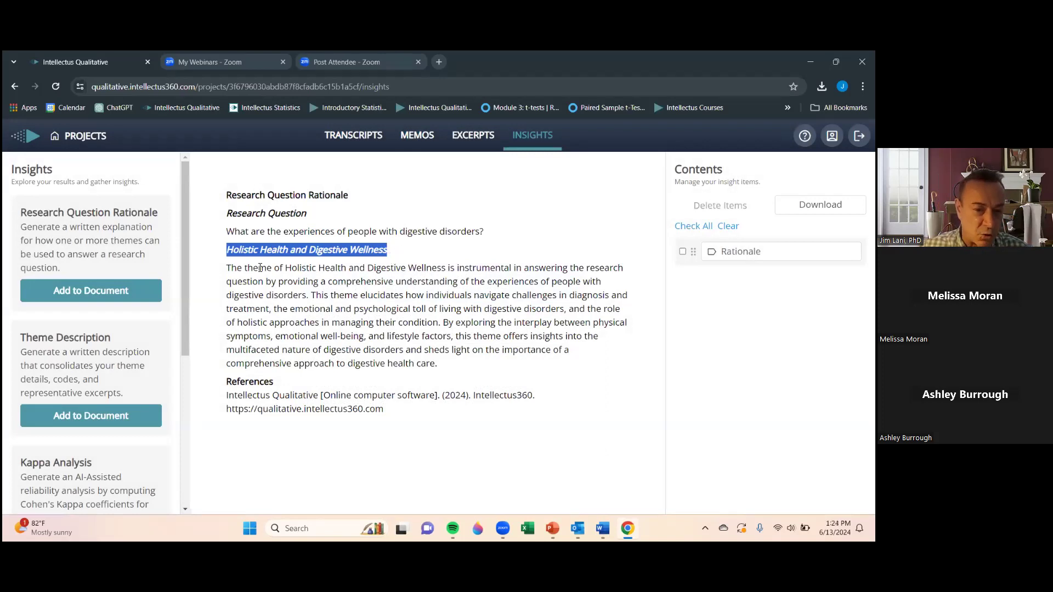
{"action": "mouse_move", "coordinate": [227, 268]}
{"action": "left_mouse_down"}
{"action": "mouse_move", "coordinate": [428, 321]}
{"action": "mouse_move", "coordinate": [458, 366]}
{"action": "left_mouse_up"}
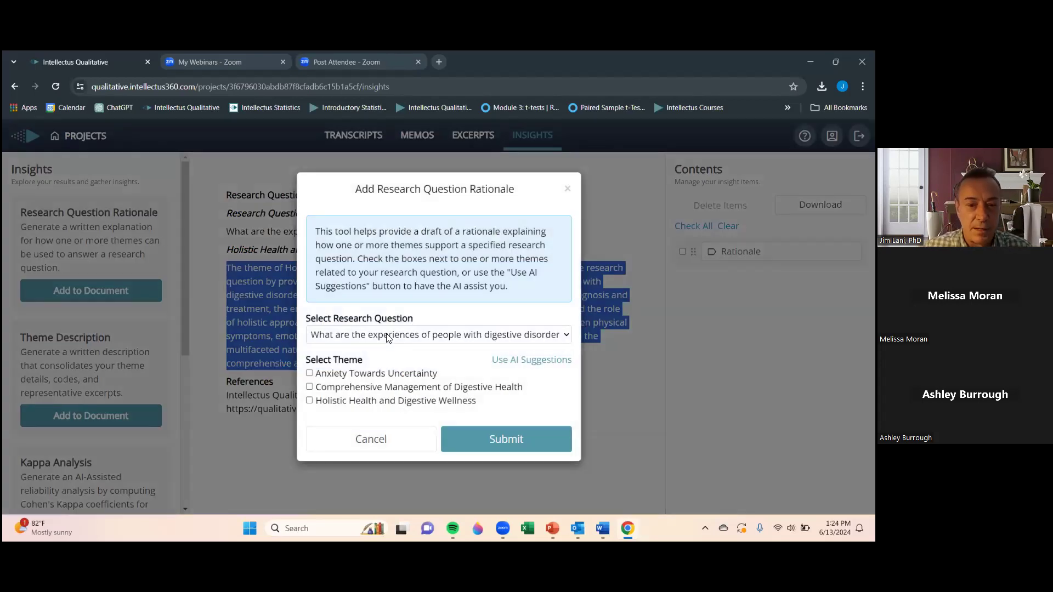
Add a second rationale for "How do people with digestive disorders cope with them?" based on the Holistic Health and Digestive Wellness theme.
{"action": "left_click", "coordinate": [387, 335]}
{"action": "left_click", "coordinate": [380, 363]}
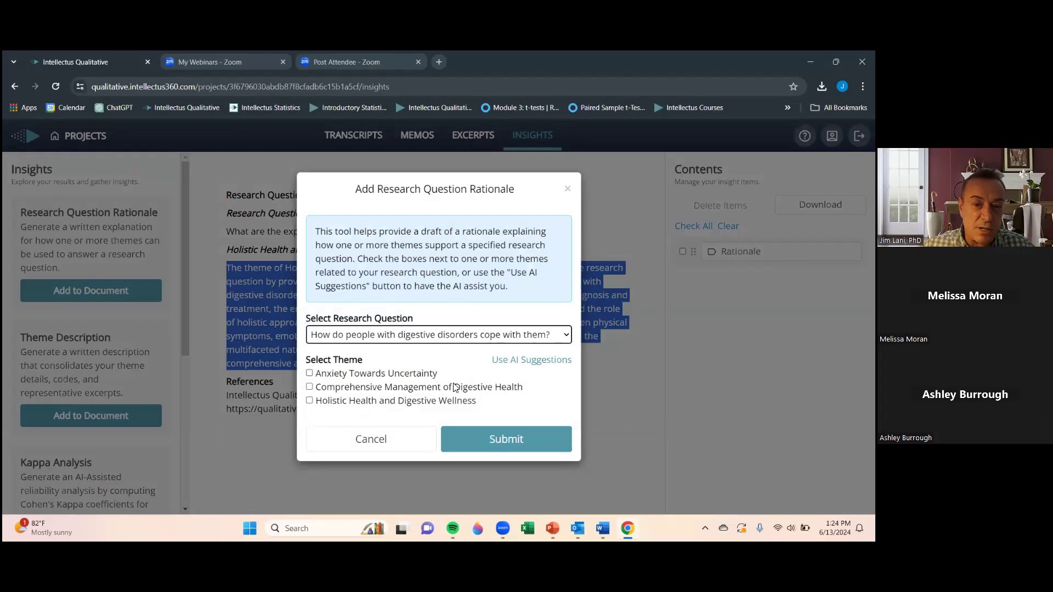
{"action": "left_click", "coordinate": [310, 401]}
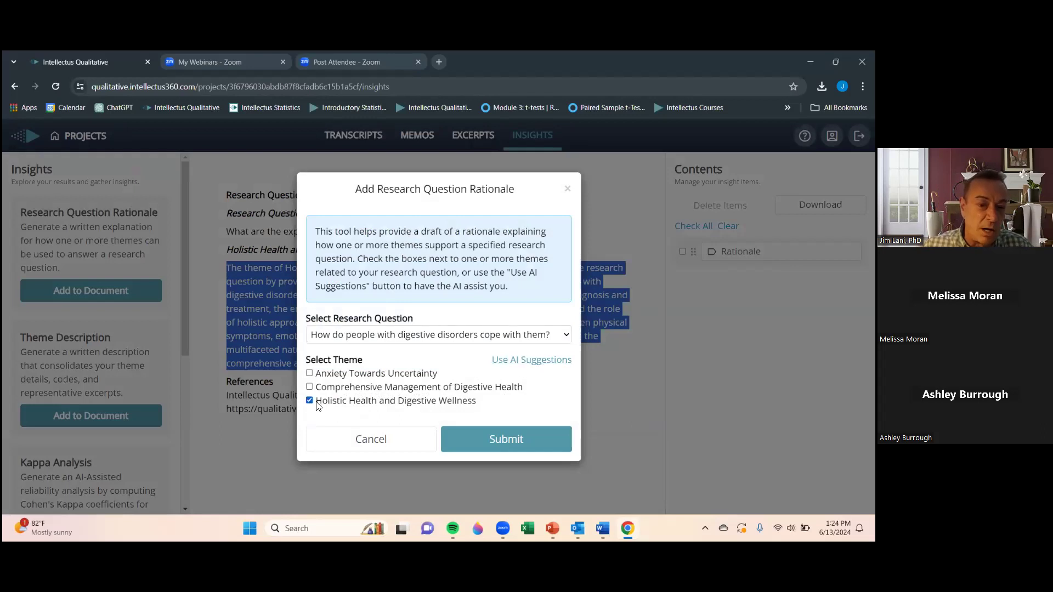
{"action": "left_click", "coordinate": [499, 448]}
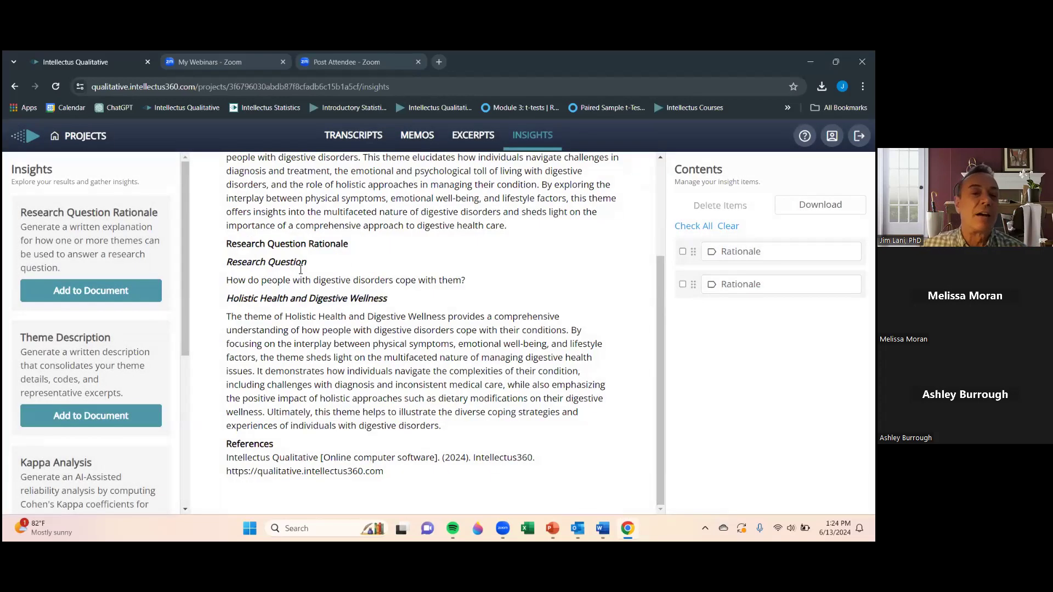
Review the coping question and its theme in the second rationale, and compare them with the first rationale.
{"action": "left_click_drag", "start_coordinate": [226, 280], "coordinate": [434, 307]}
{"action": "left_click_drag", "start_coordinate": [262, 300], "coordinate": [401, 305]}
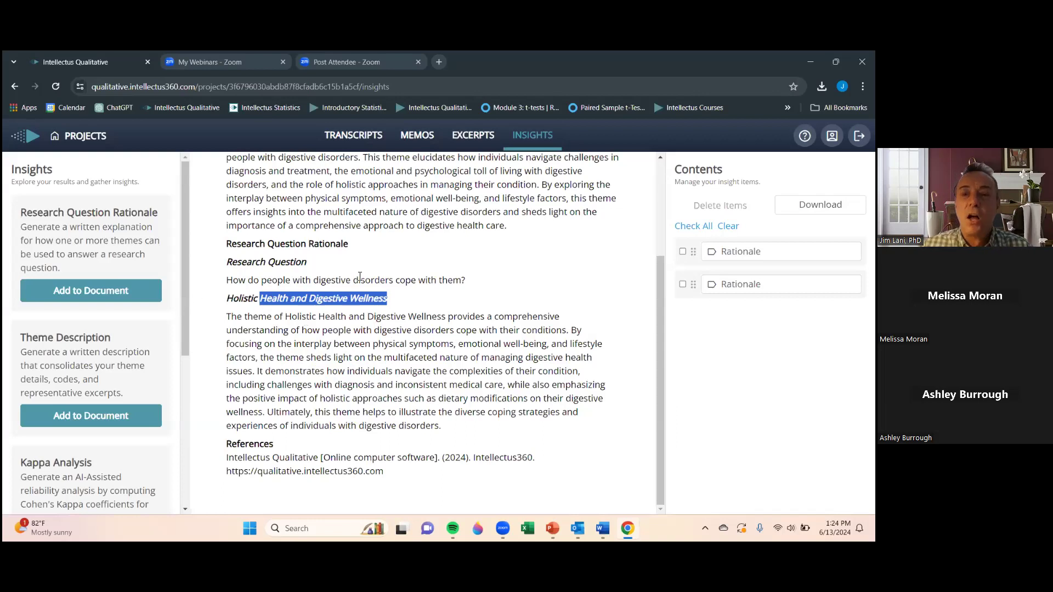
{"action": "scroll", "coordinate": [217, 296], "scroll_direction": "up", "scroll_amount": 2}
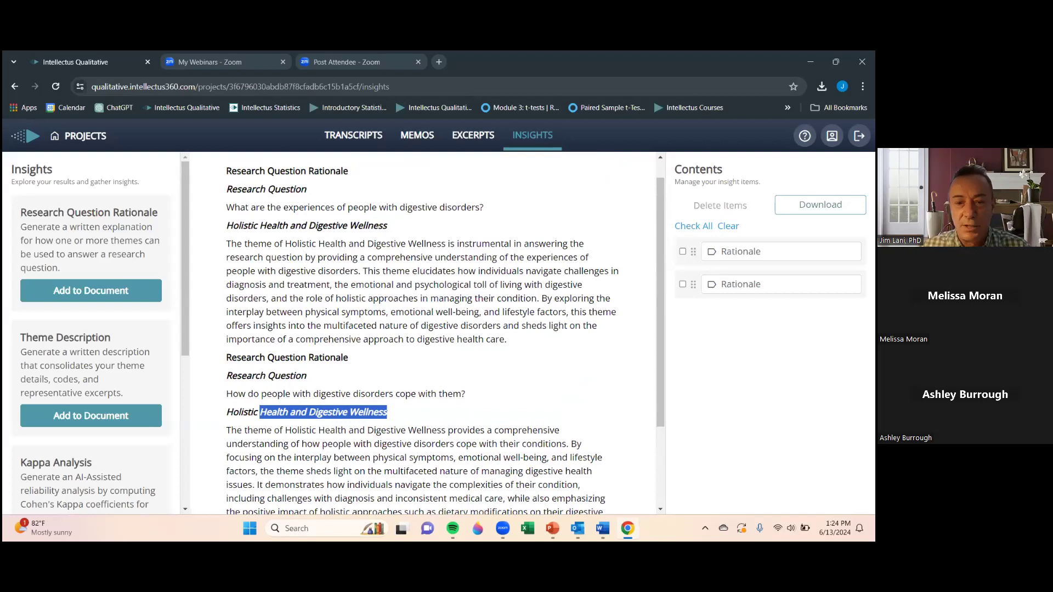
Download the insights document, open insights.docx in a maximized Word window, and enable editing.
{"action": "left_click", "coordinate": [820, 205]}
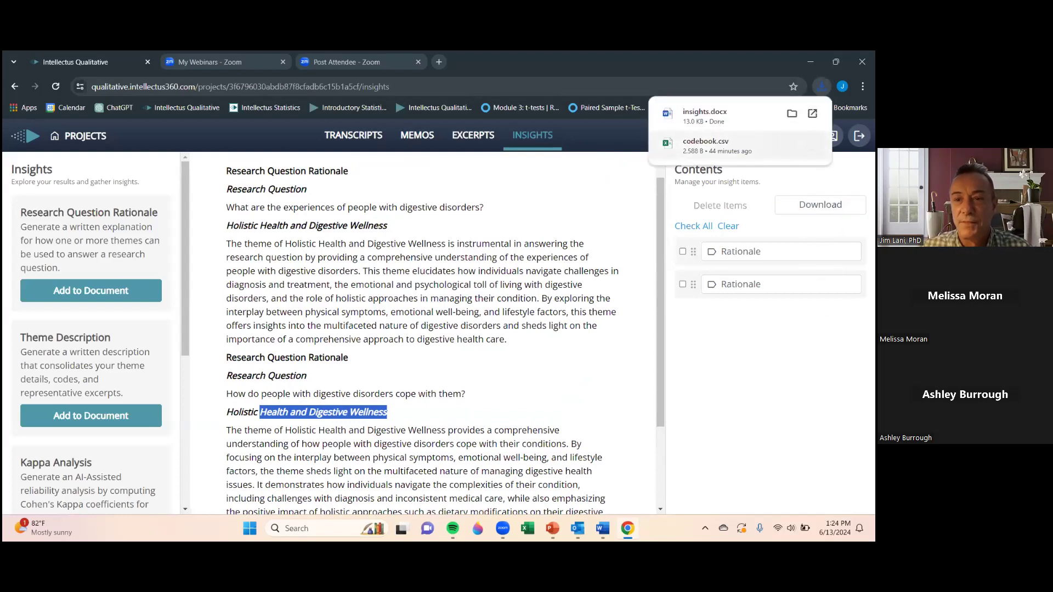
{"action": "left_click", "coordinate": [707, 119]}
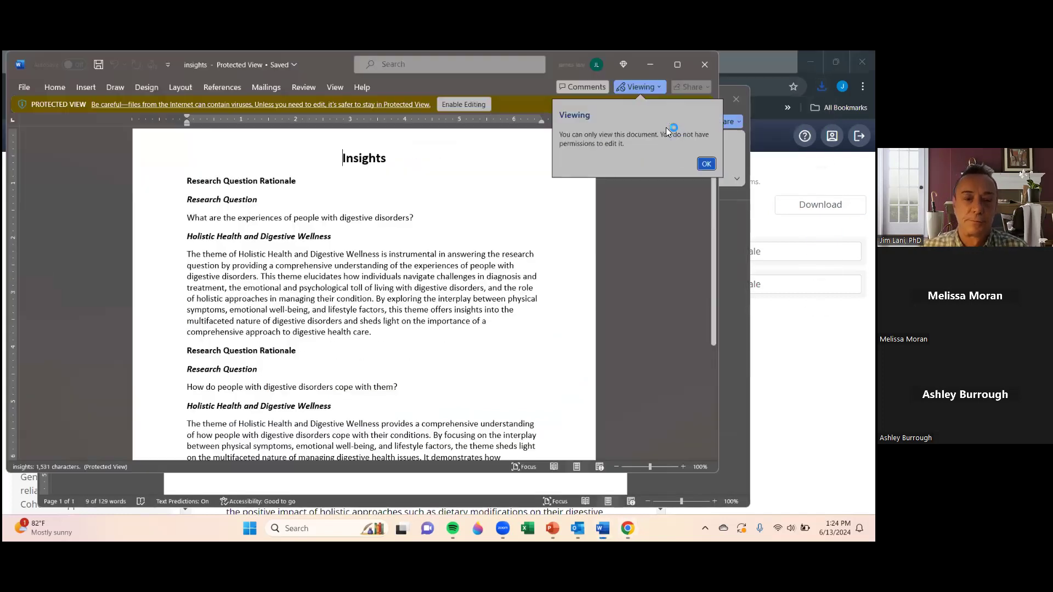
{"action": "left_click", "coordinate": [707, 164]}
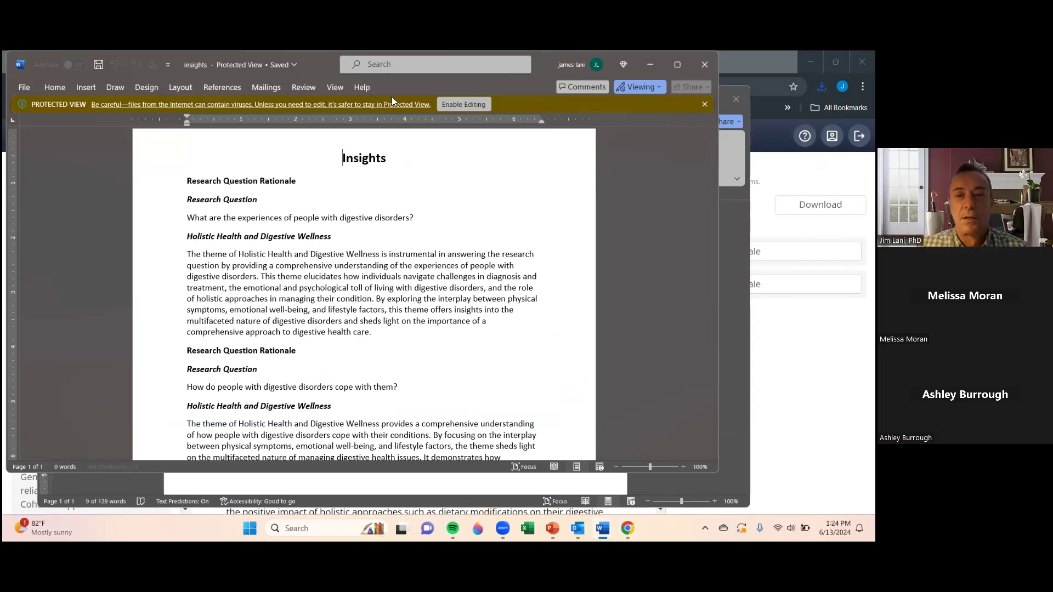
{"action": "left_click", "coordinate": [678, 65]}
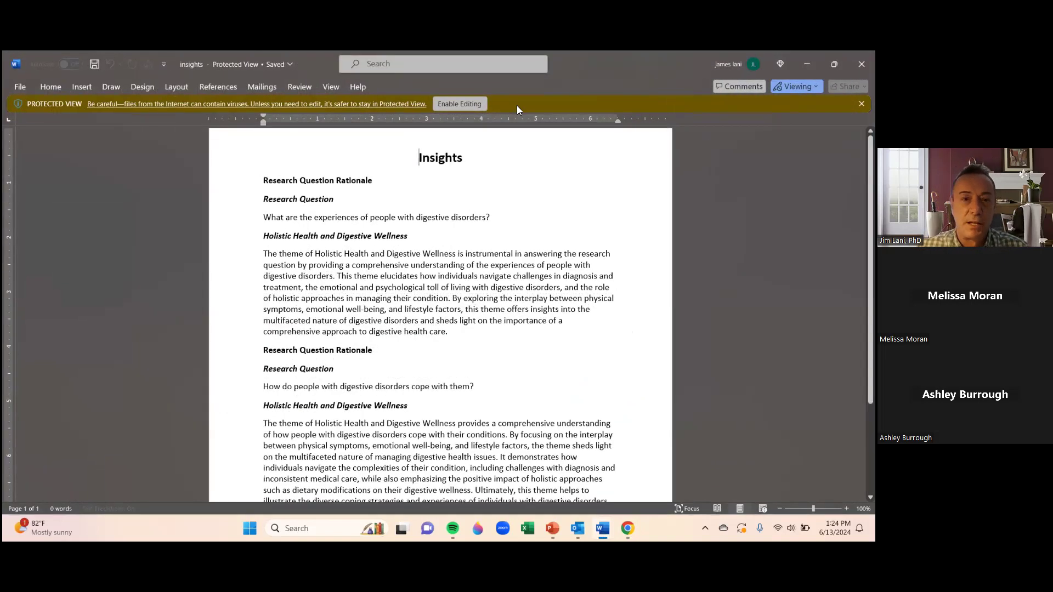
{"action": "left_click", "coordinate": [475, 103]}
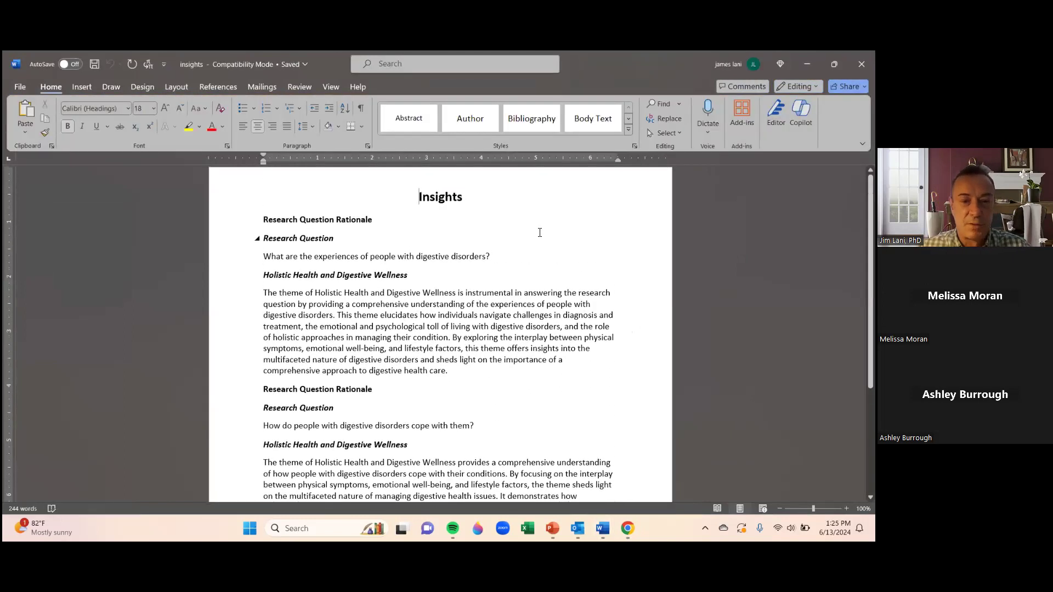
Read both rationales and the reference in the Word document, and minimize the open Word windows to return to the insights page.
{"action": "scroll", "coordinate": [540, 233], "scroll_direction": "up", "scroll_amount": 1}
{"action": "scroll", "coordinate": [540, 233], "scroll_direction": "up", "scroll_amount": 2}
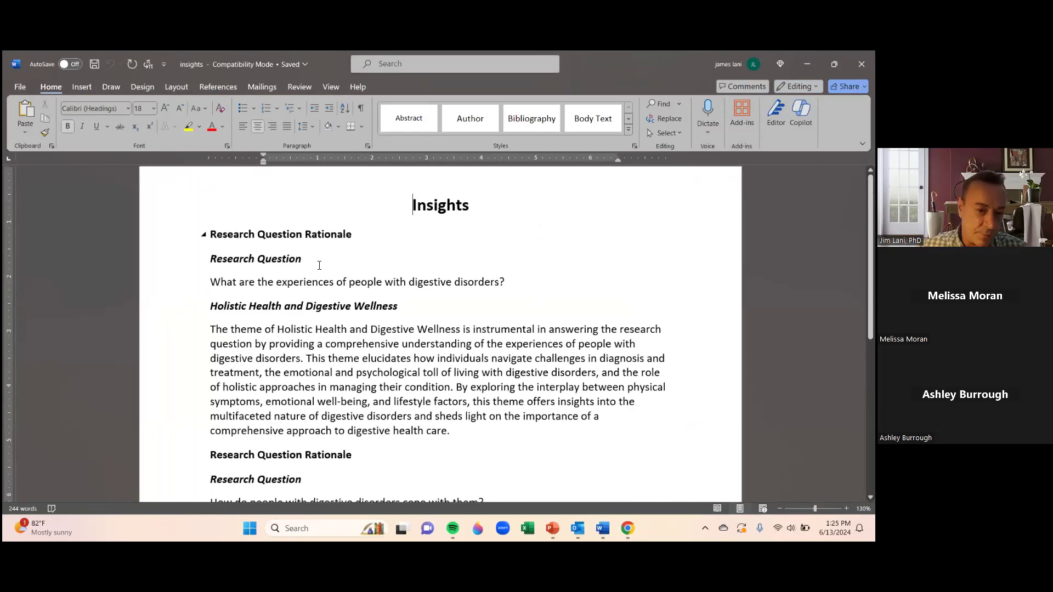
{"action": "scroll", "coordinate": [334, 270], "scroll_direction": "down", "scroll_amount": 1}
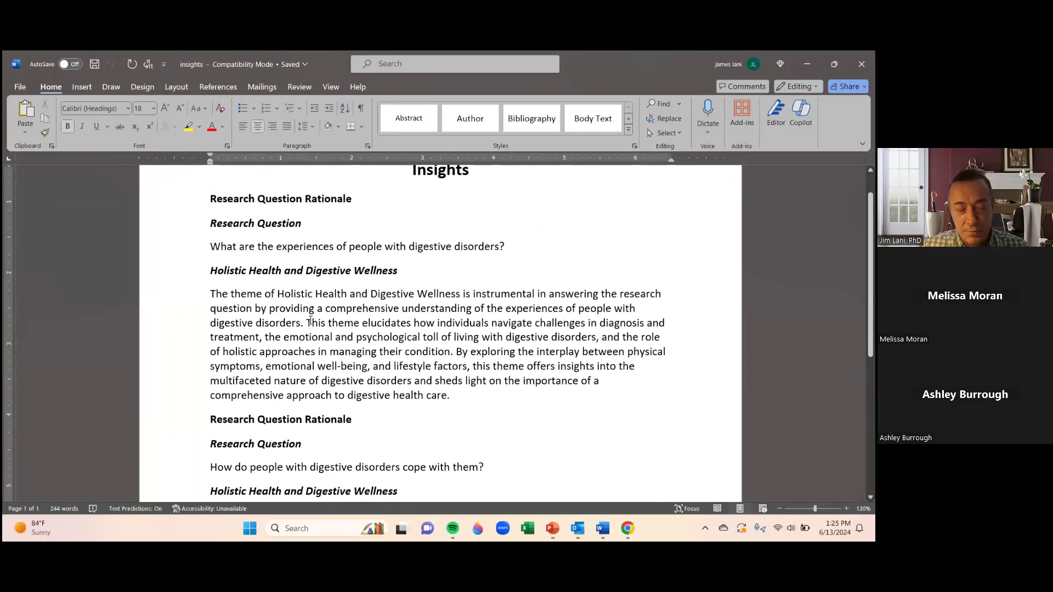
{"action": "scroll", "coordinate": [334, 334], "scroll_direction": "down", "scroll_amount": 8}
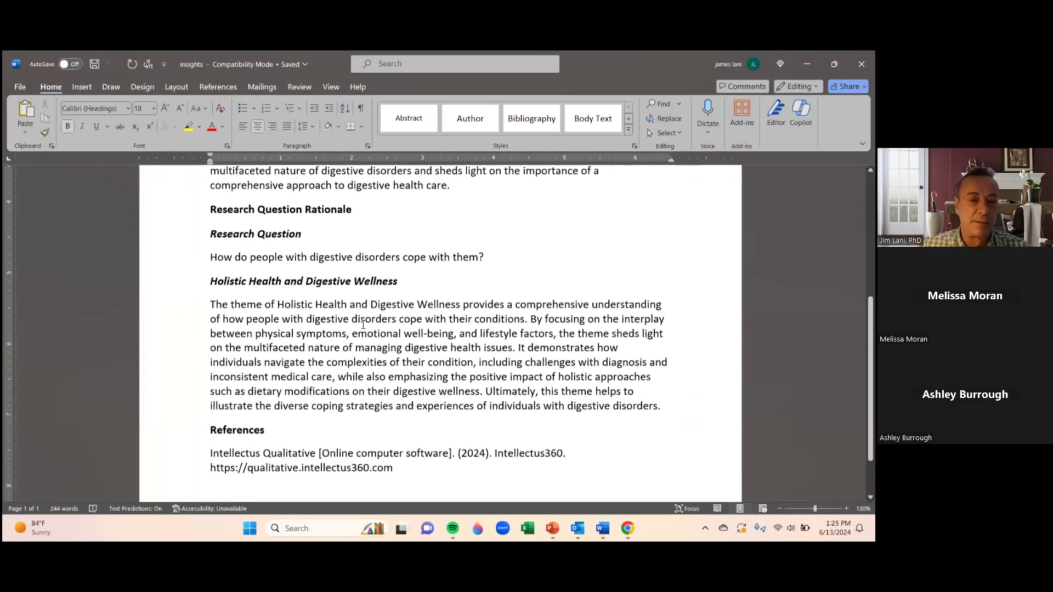
{"action": "scroll", "coordinate": [406, 332], "scroll_direction": "up", "scroll_amount": 5}
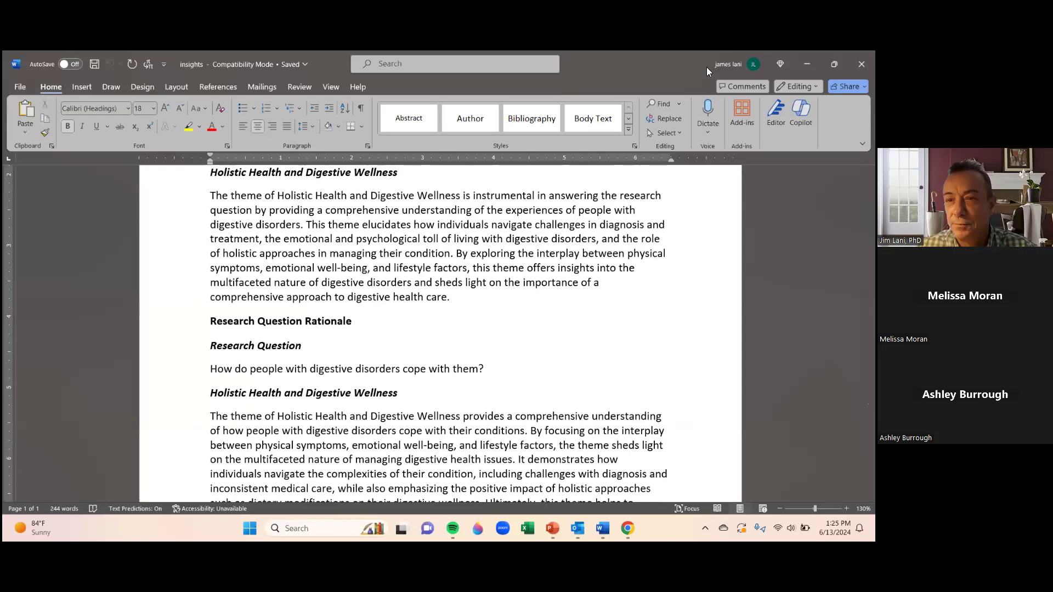
{"action": "left_click", "coordinate": [807, 64]}
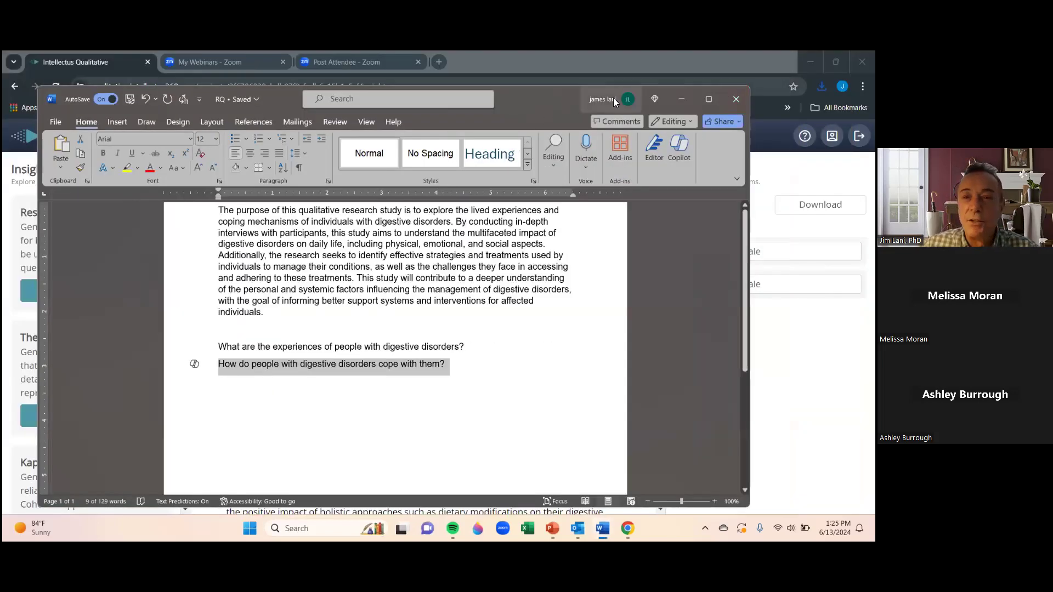
{"action": "left_click", "coordinate": [680, 99]}
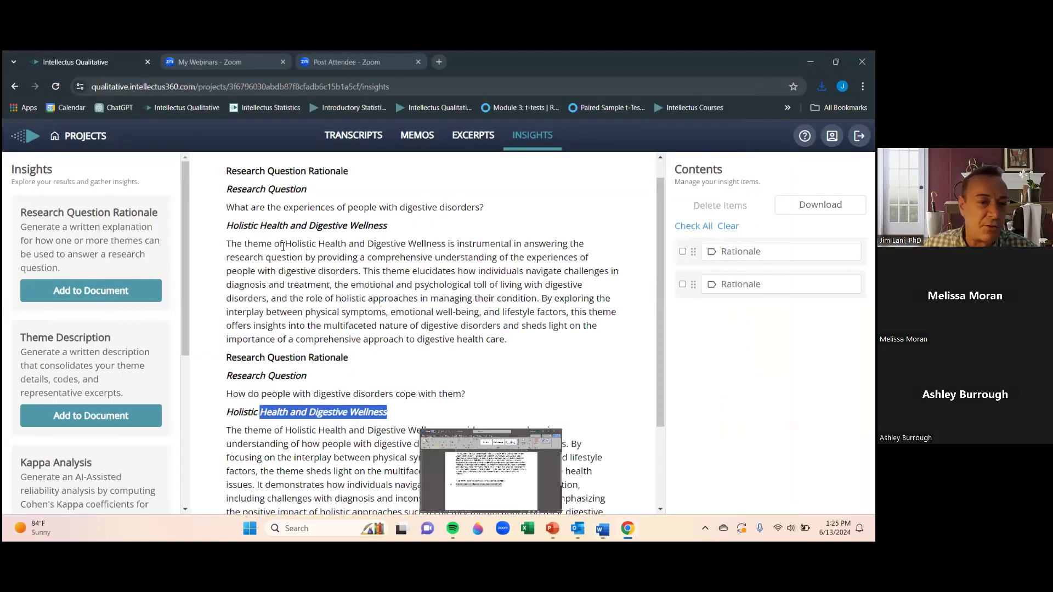
Add a theme description for Comprehensive Management of Digestive Health, using the second, third and fourth listed excerpts as representative excerpts.
{"action": "scroll", "coordinate": [144, 322], "scroll_direction": "down", "scroll_amount": 3}
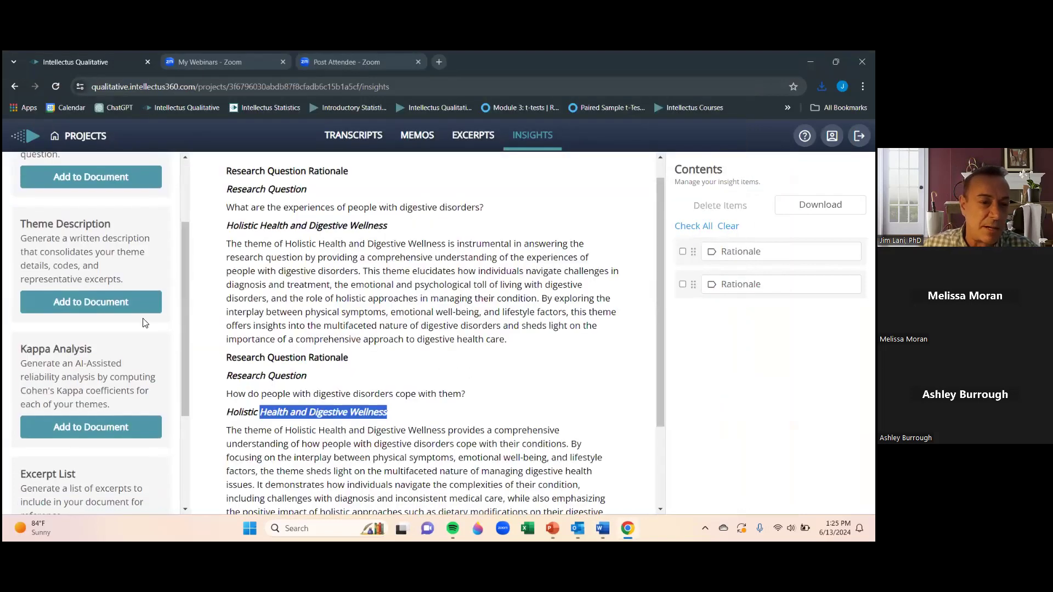
{"action": "left_click", "coordinate": [85, 302]}
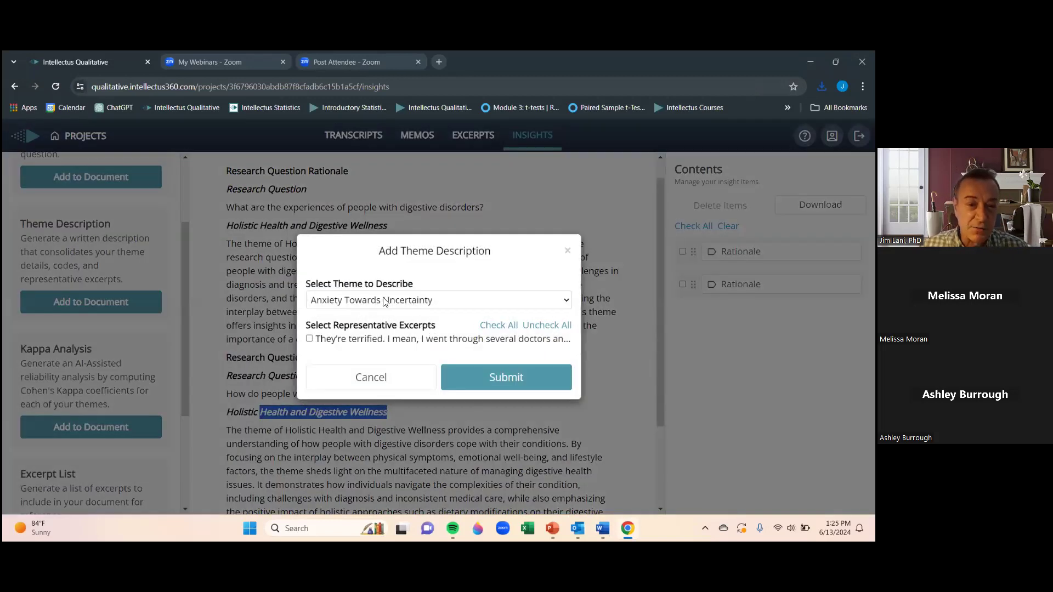
{"action": "left_click", "coordinate": [362, 305]}
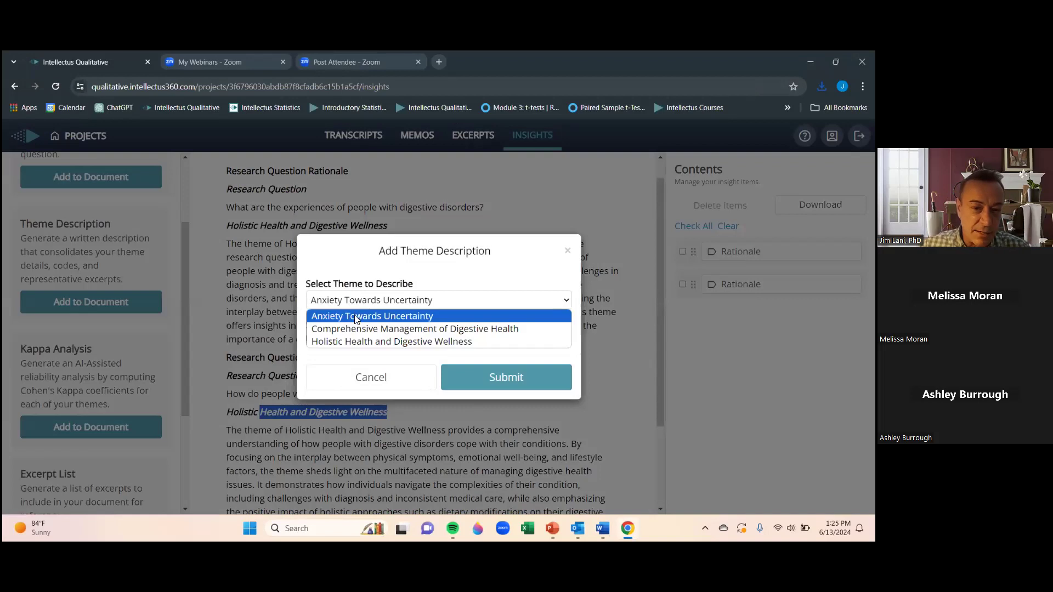
{"action": "left_click", "coordinate": [357, 329]}
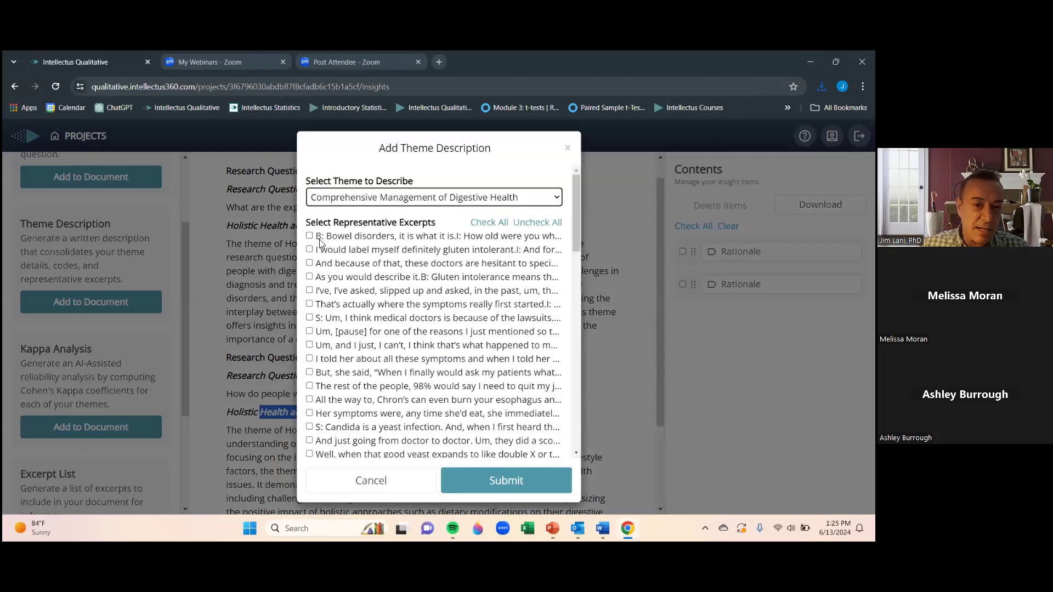
{"action": "left_click", "coordinate": [310, 249]}
{"action": "left_click", "coordinate": [309, 263]}
{"action": "left_click", "coordinate": [309, 277]}
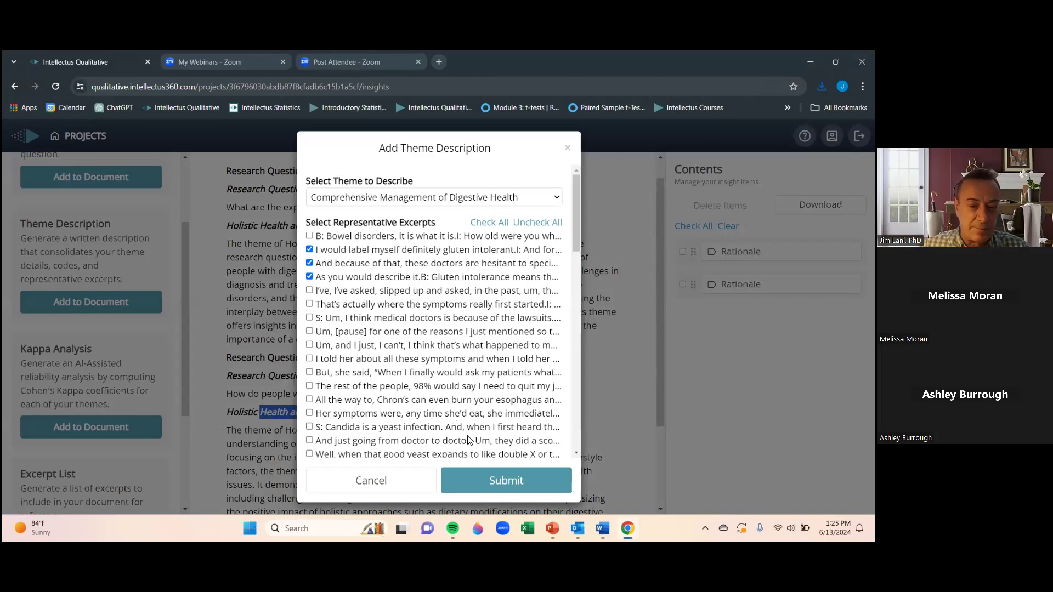
{"action": "left_click", "coordinate": [507, 481]}
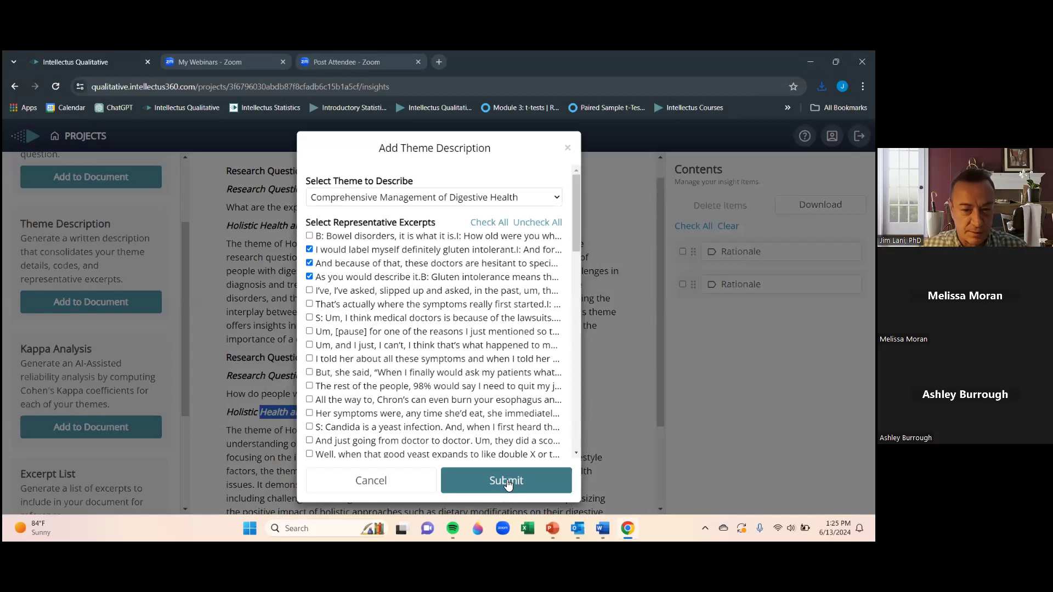
Review the added theme description, its code frequency table and the supporting excerpts.
{"action": "scroll", "coordinate": [485, 375], "scroll_direction": "down", "scroll_amount": 2}
{"action": "scroll", "coordinate": [367, 244], "scroll_direction": "up", "scroll_amount": 3}
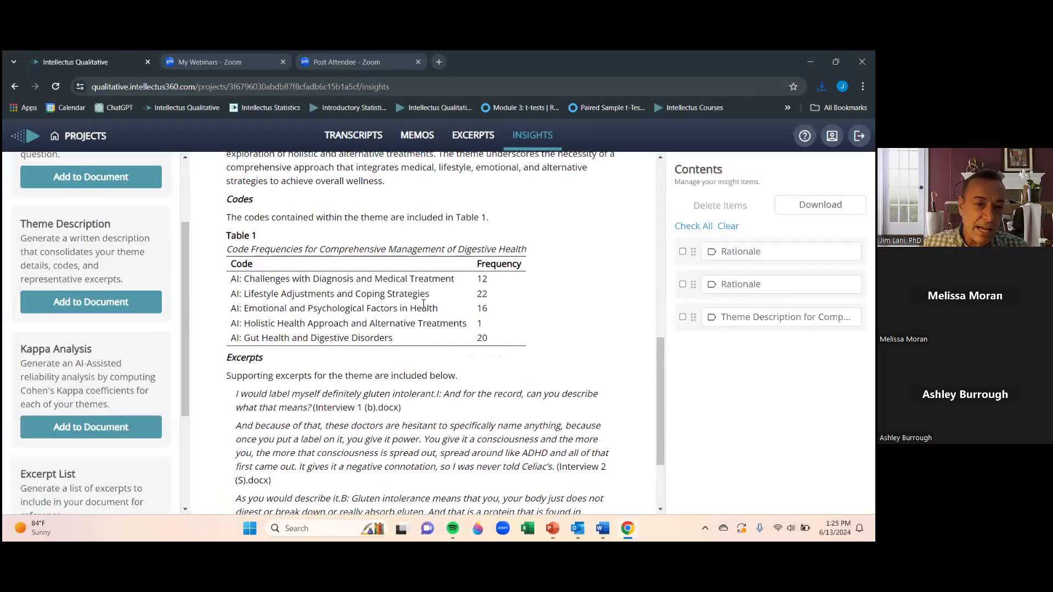
{"action": "scroll", "coordinate": [330, 252], "scroll_direction": "up", "scroll_amount": 2}
{"action": "left_click_drag", "start_coordinate": [259, 195], "coordinate": [487, 201]}
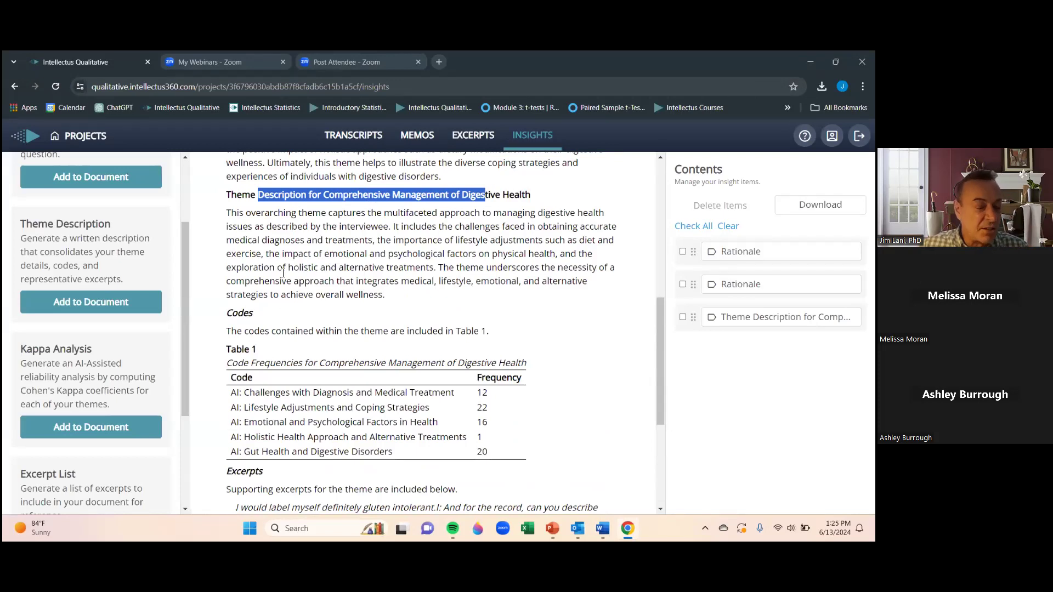
{"action": "scroll", "coordinate": [359, 323], "scroll_direction": "down", "scroll_amount": 1}
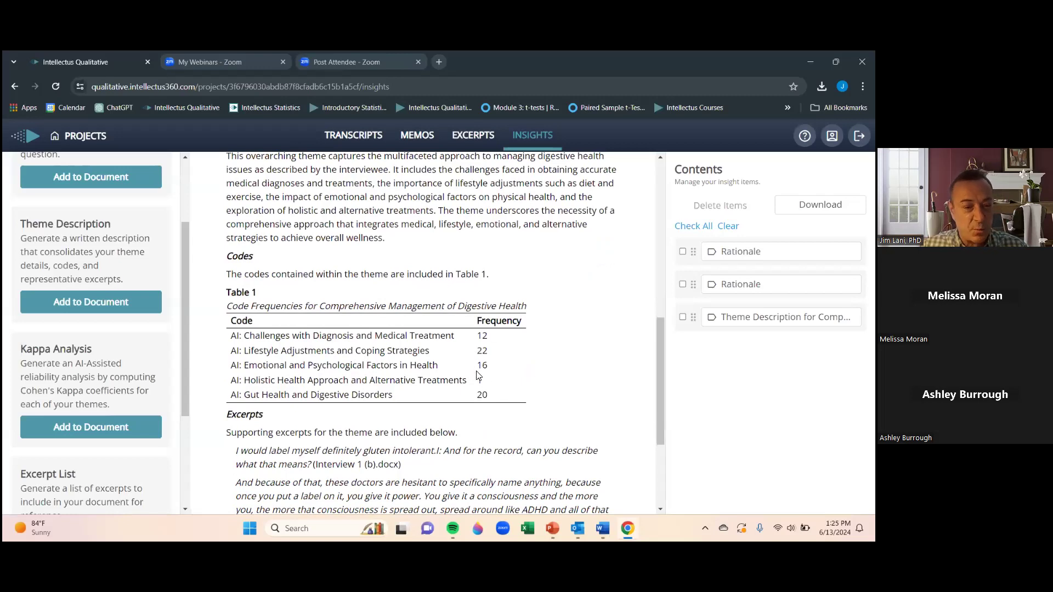
{"action": "scroll", "coordinate": [477, 375], "scroll_direction": "down", "scroll_amount": 3}
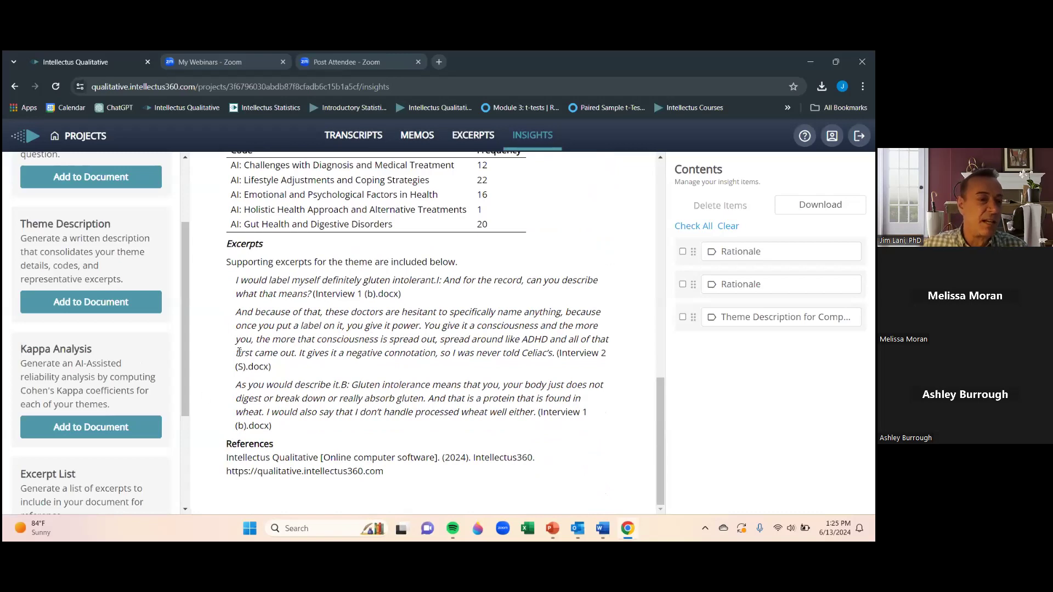
Add the excerpt list and the memo list to the insights document.
{"action": "scroll", "coordinate": [167, 356], "scroll_direction": "down", "scroll_amount": 3}
{"action": "left_click", "coordinate": [88, 378]}
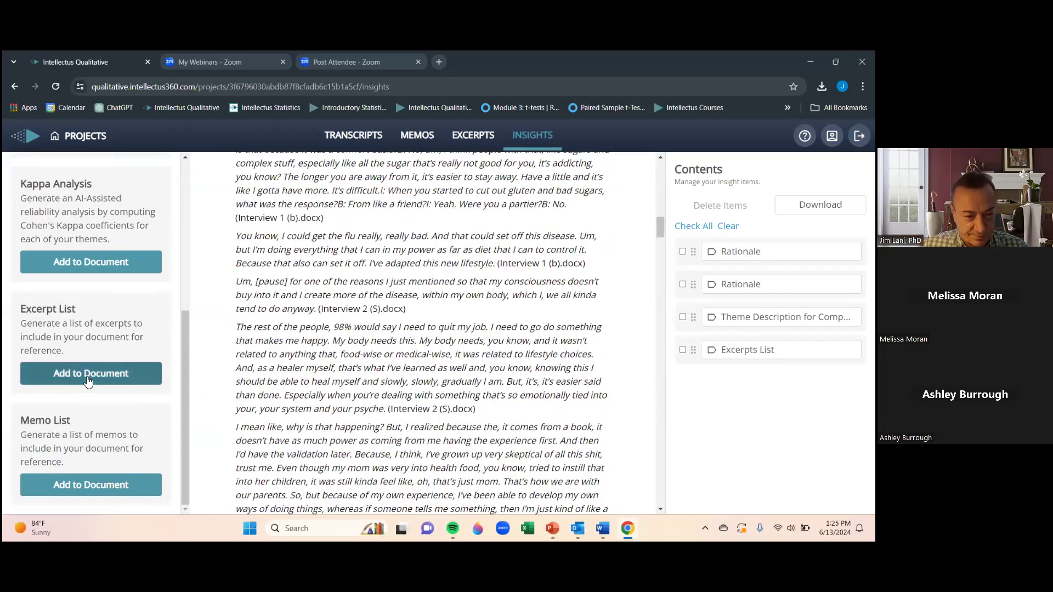
{"action": "scroll", "coordinate": [284, 386], "scroll_direction": "up", "scroll_amount": 1}
{"action": "scroll", "coordinate": [284, 386], "scroll_direction": "up", "scroll_amount": 1}
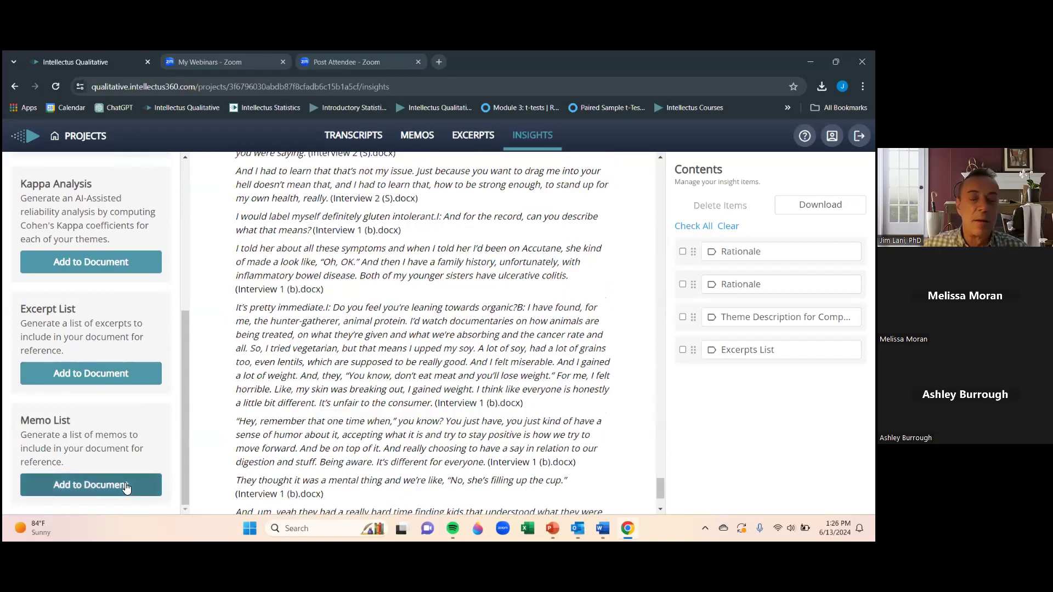
{"action": "left_click", "coordinate": [104, 486]}
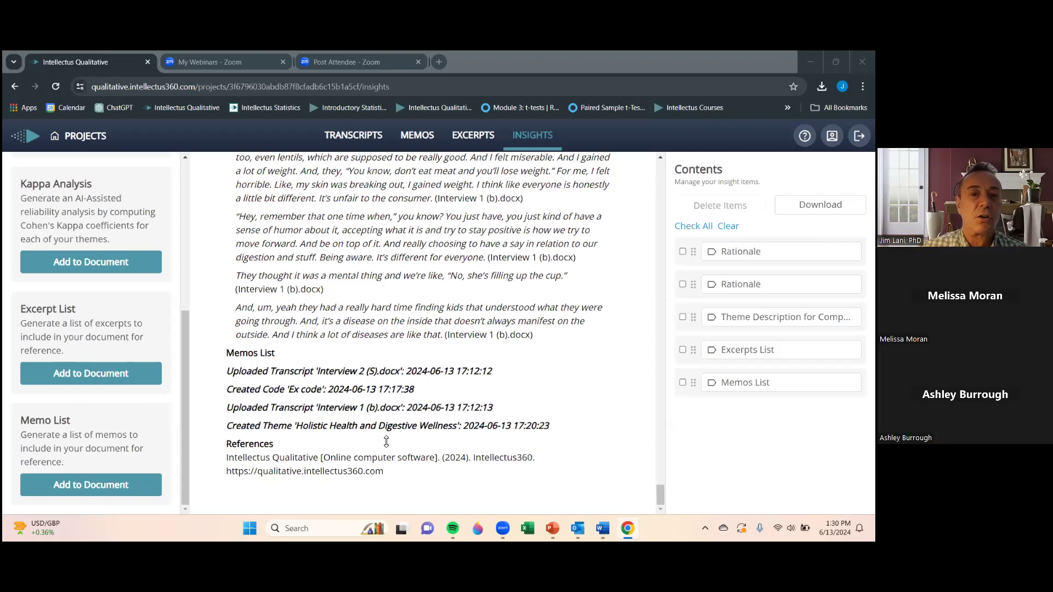
Return to the projects list, view the collaborator invitation form for the last listed project, and close it without inviting anyone.
{"action": "scroll", "coordinate": [160, 169], "scroll_direction": "up", "scroll_amount": 5}
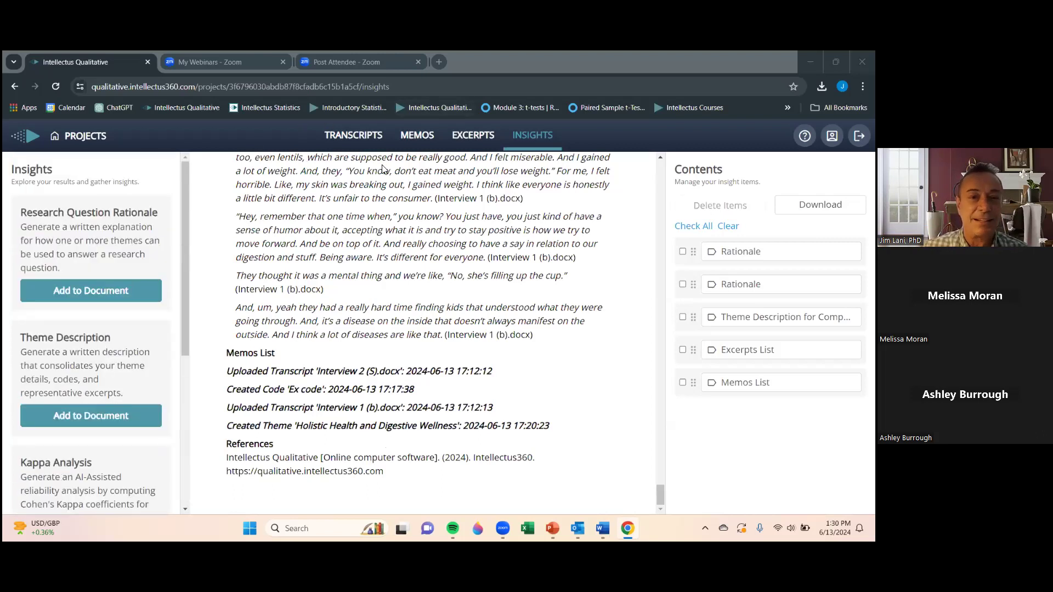
{"action": "left_click", "coordinate": [369, 141]}
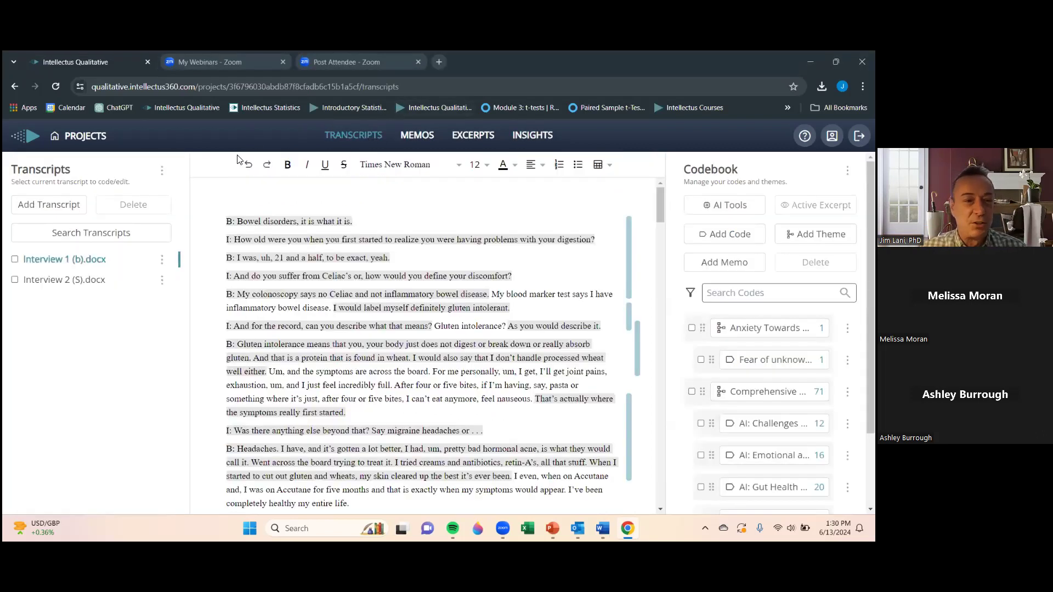
{"action": "left_click", "coordinate": [86, 137]}
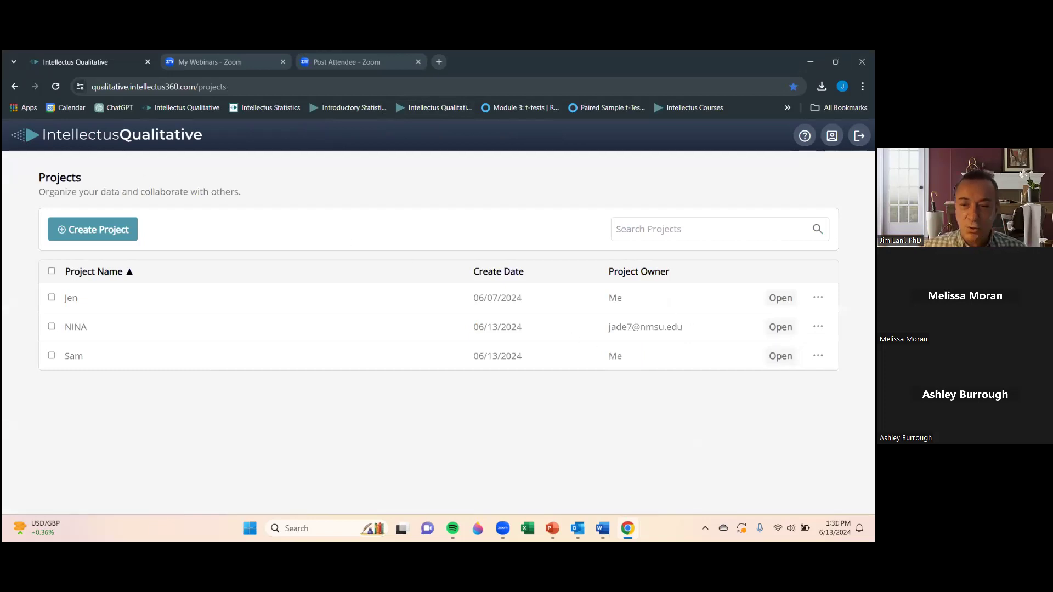
{"action": "left_click", "coordinate": [818, 355]}
{"action": "left_click", "coordinate": [819, 404]}
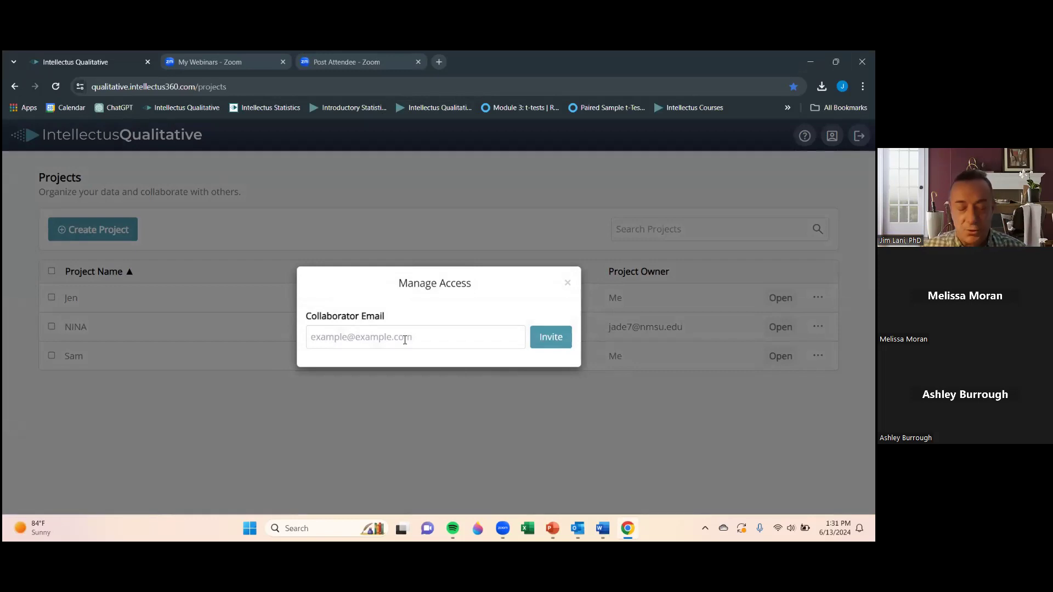
{"action": "left_click", "coordinate": [568, 284]}
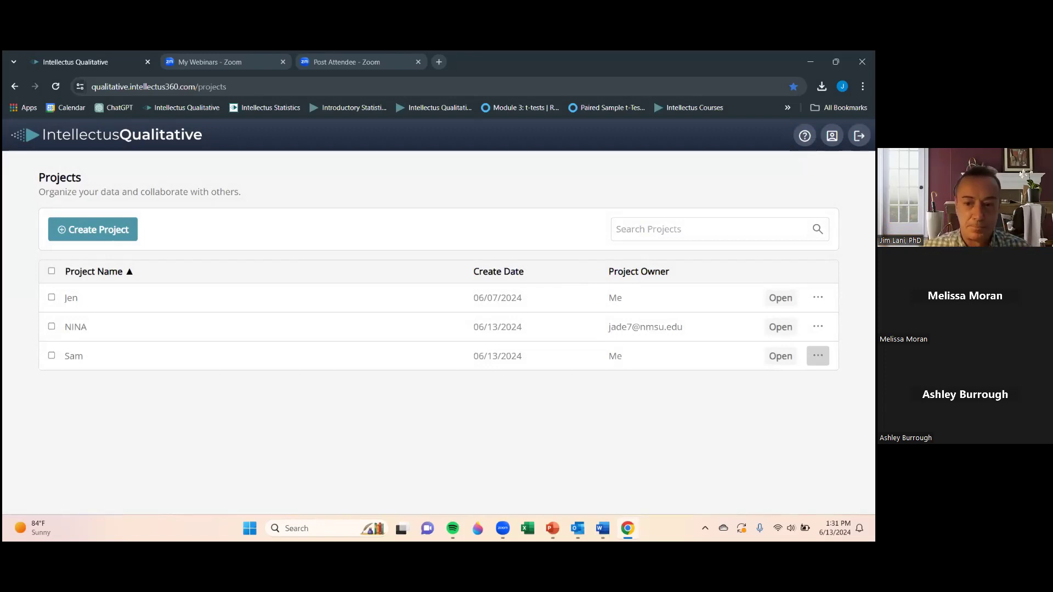
Open the bookmarked Introductory Statistics Course site in a new browser tab and go to its FAQs page.
{"action": "left_click", "coordinate": [549, 119]}
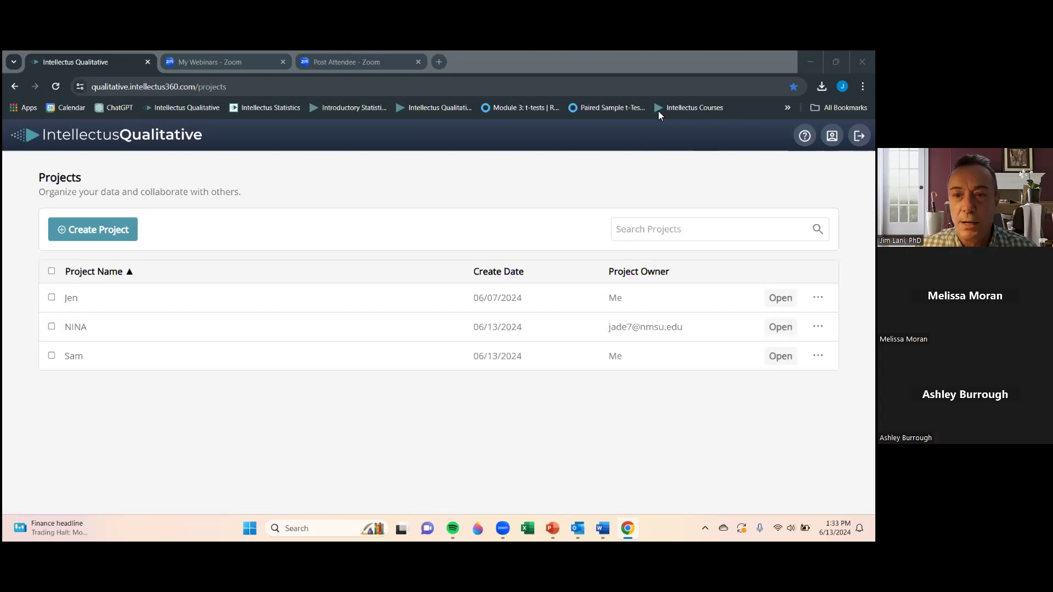
{"action": "left_click", "coordinate": [440, 62]}
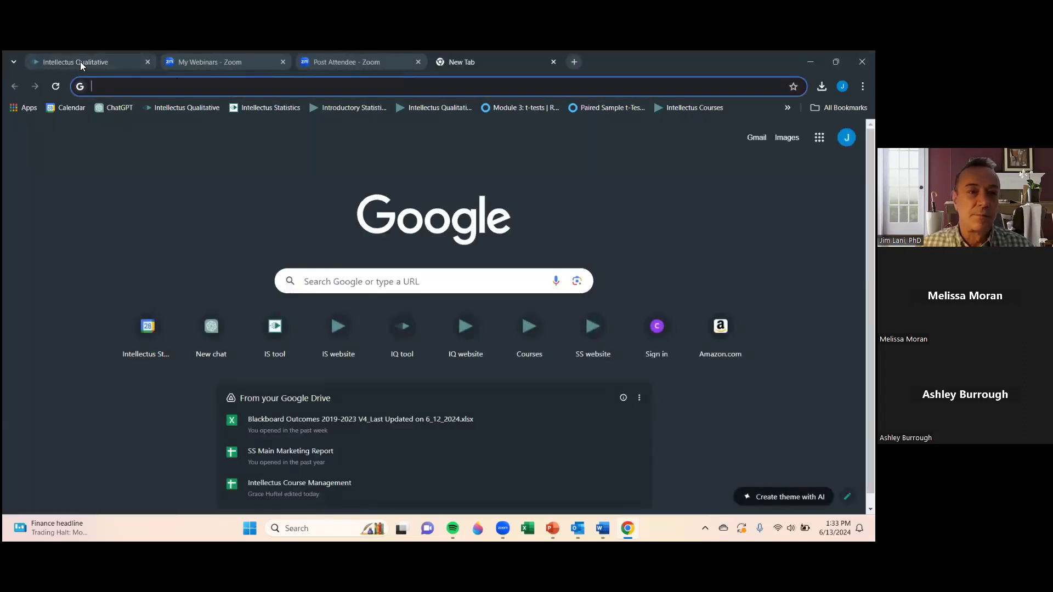
{"action": "left_click", "coordinate": [232, 181]}
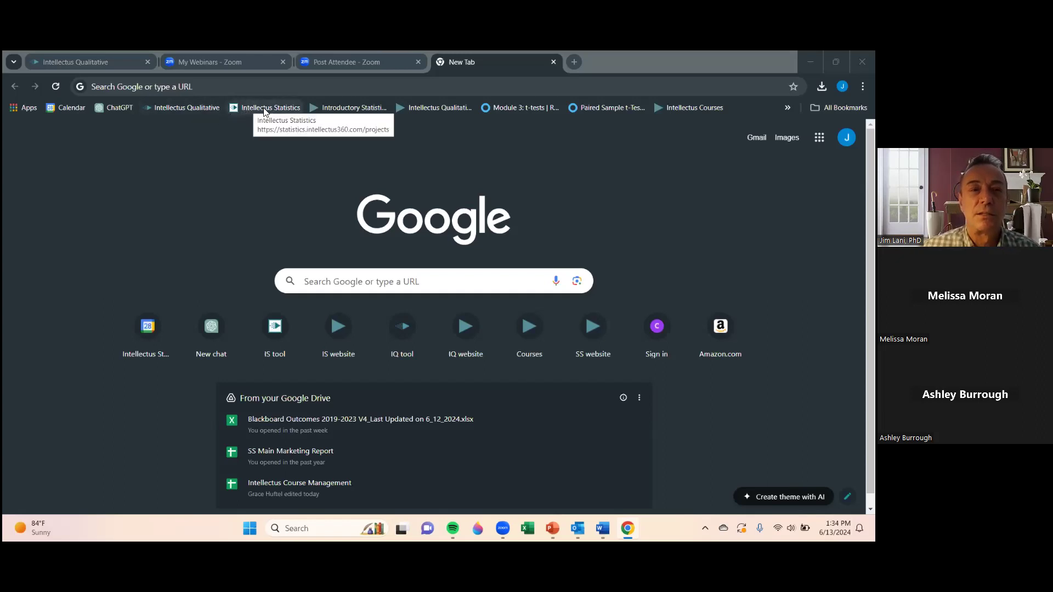
{"action": "left_click", "coordinate": [332, 109]}
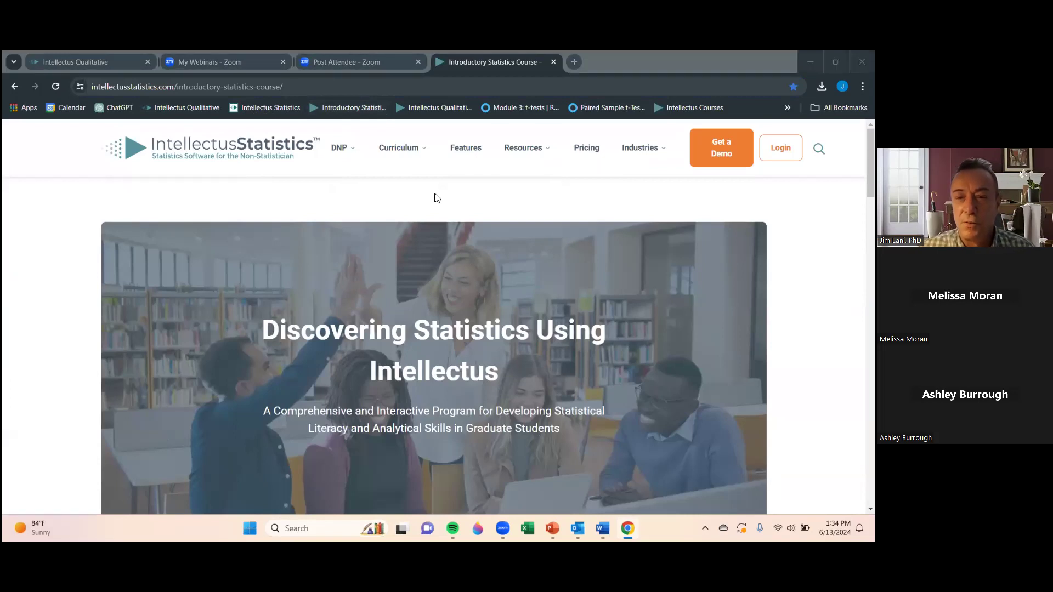
{"action": "mouse_move", "coordinate": [528, 149]}
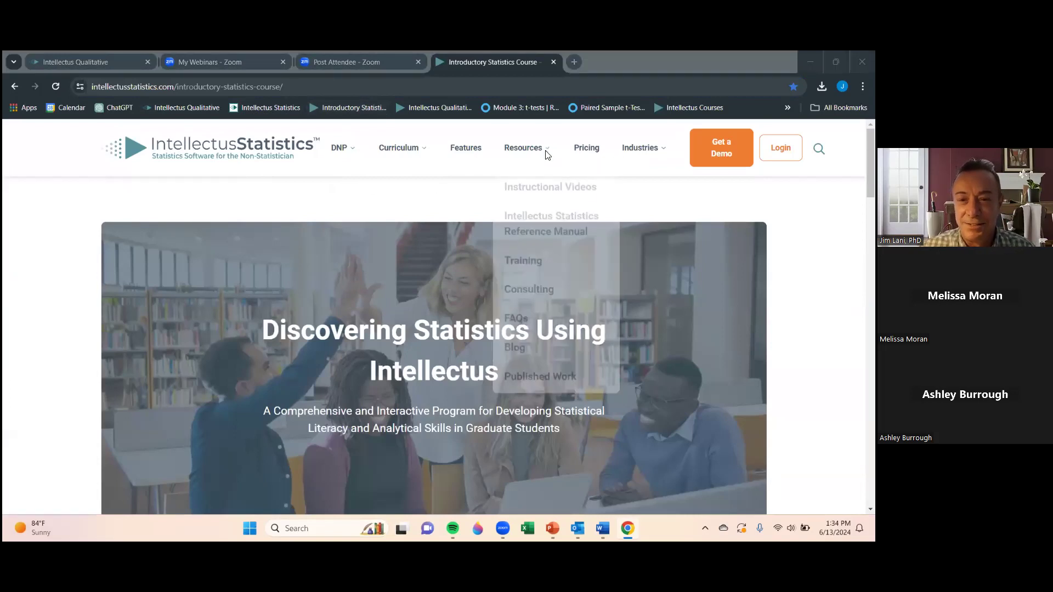
{"action": "left_click", "coordinate": [518, 327]}
{"action": "scroll", "coordinate": [346, 384], "scroll_direction": "down", "scroll_amount": 1}
{"action": "scroll", "coordinate": [346, 383], "scroll_direction": "up", "scroll_amount": 1}
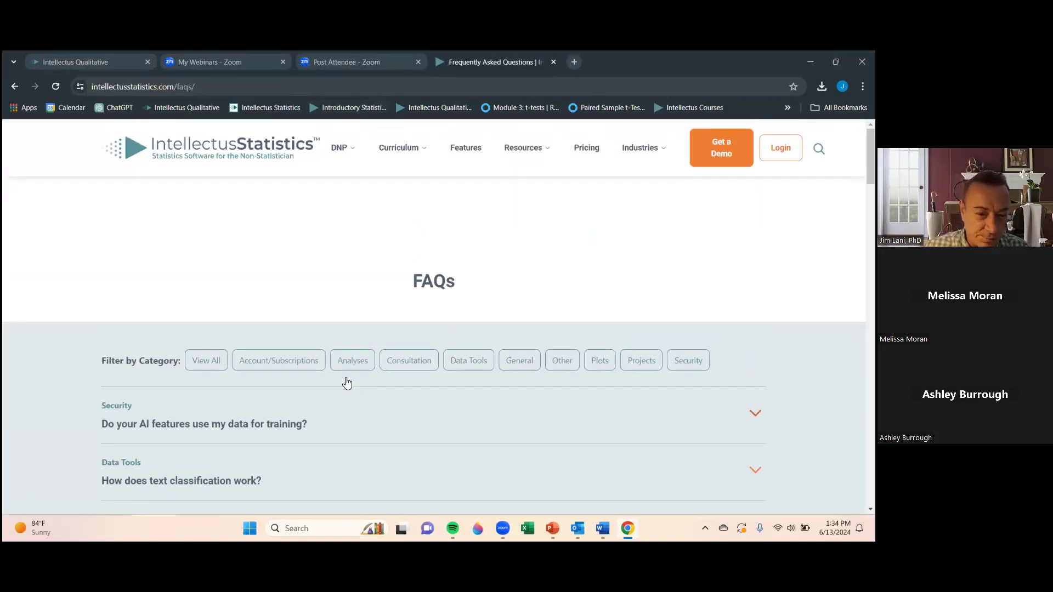
Expand the FAQ "Do your AI features use my data for training?" and read its answer.
{"action": "left_click", "coordinate": [682, 442]}
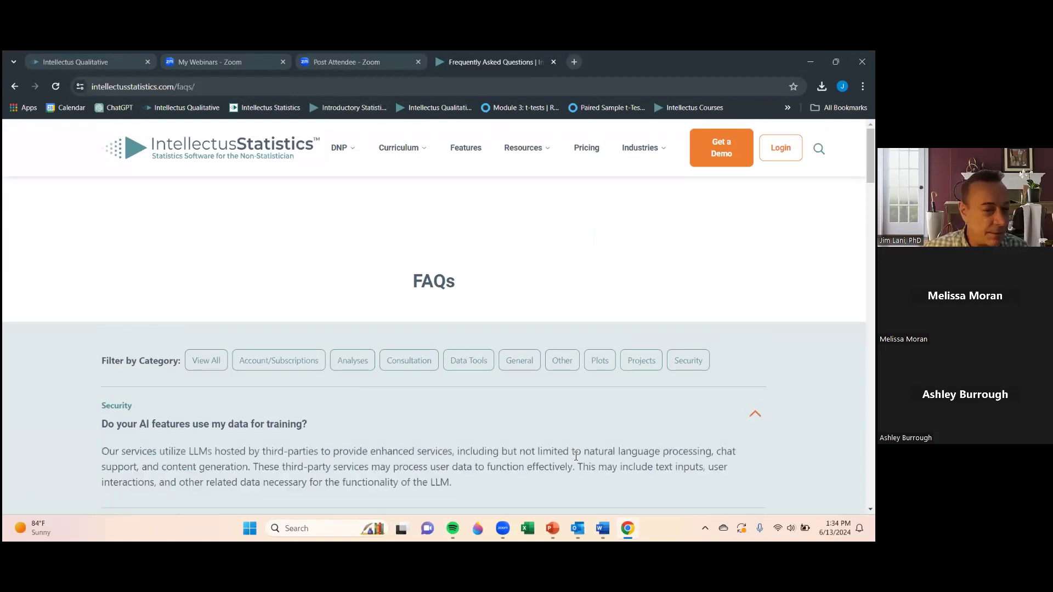
{"action": "scroll", "coordinate": [574, 455], "scroll_direction": "down", "scroll_amount": 2}
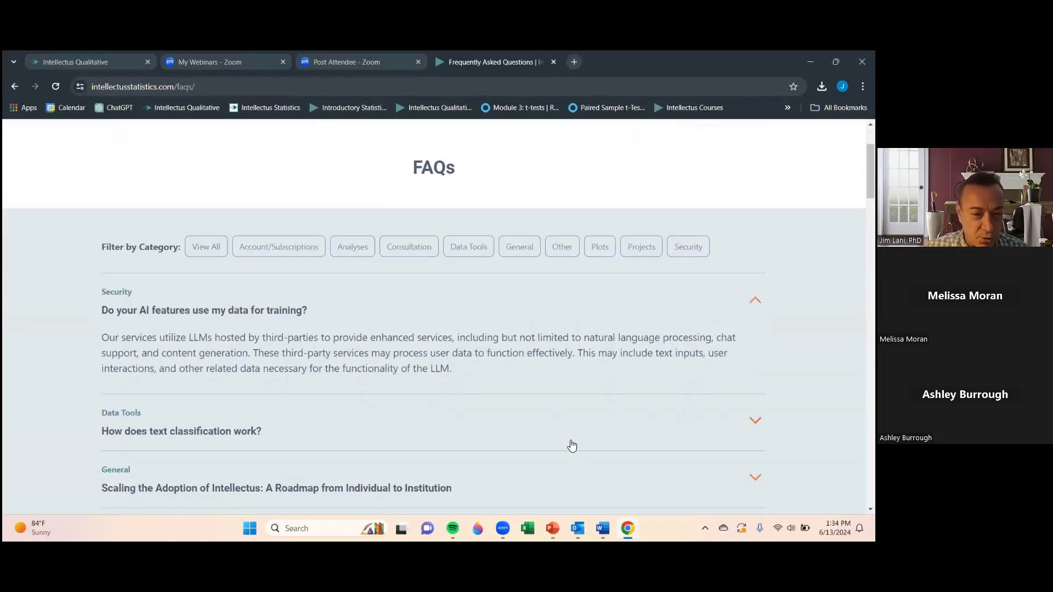
{"action": "scroll", "coordinate": [571, 444], "scroll_direction": "up", "scroll_amount": 2}
{"action": "left_click", "coordinate": [693, 362]}
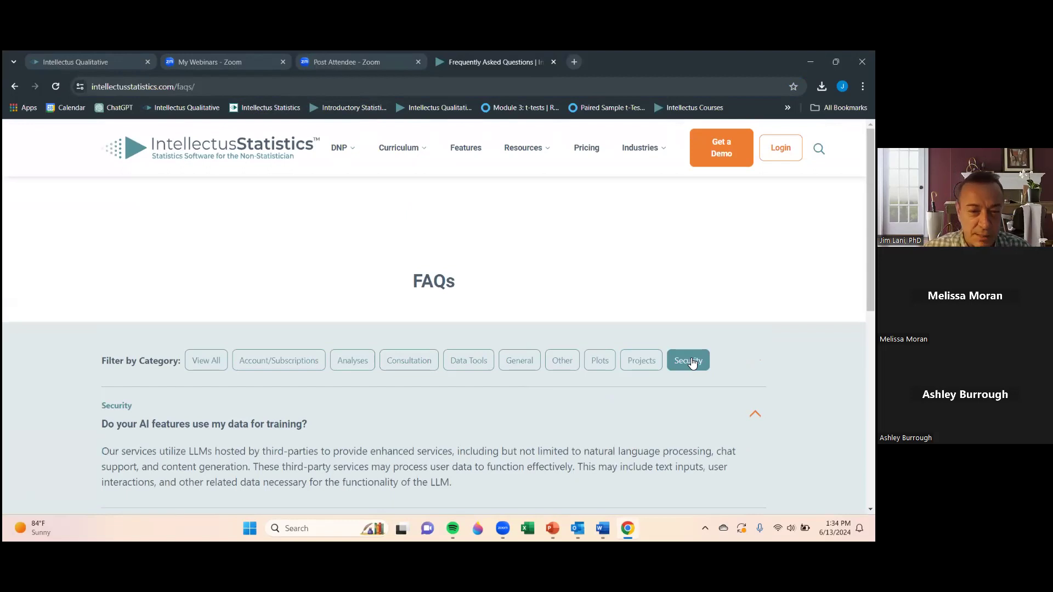
{"action": "left_click", "coordinate": [693, 363]}
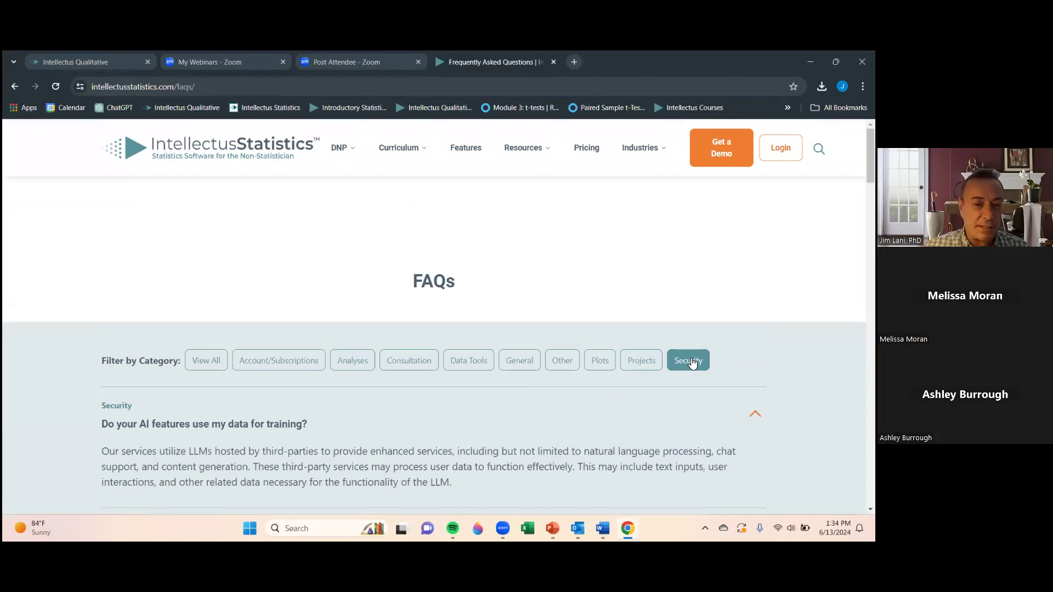
{"action": "scroll", "coordinate": [693, 363], "scroll_direction": "down", "scroll_amount": 3}
{"action": "scroll", "coordinate": [693, 363], "scroll_direction": "up", "scroll_amount": 3}
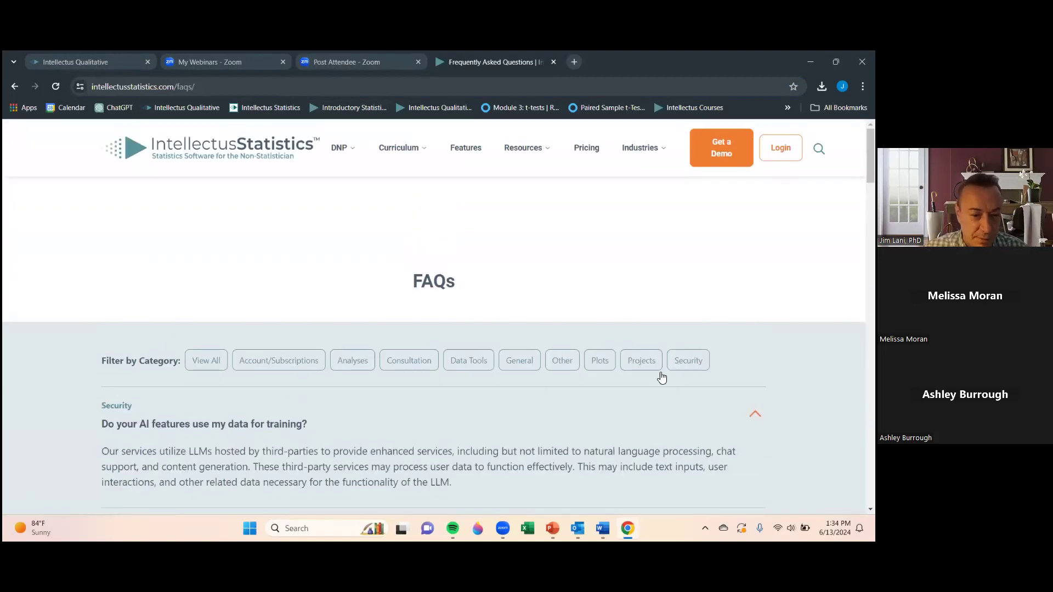
{"action": "left_click", "coordinate": [692, 361]}
{"action": "double_click", "coordinate": [697, 362]}
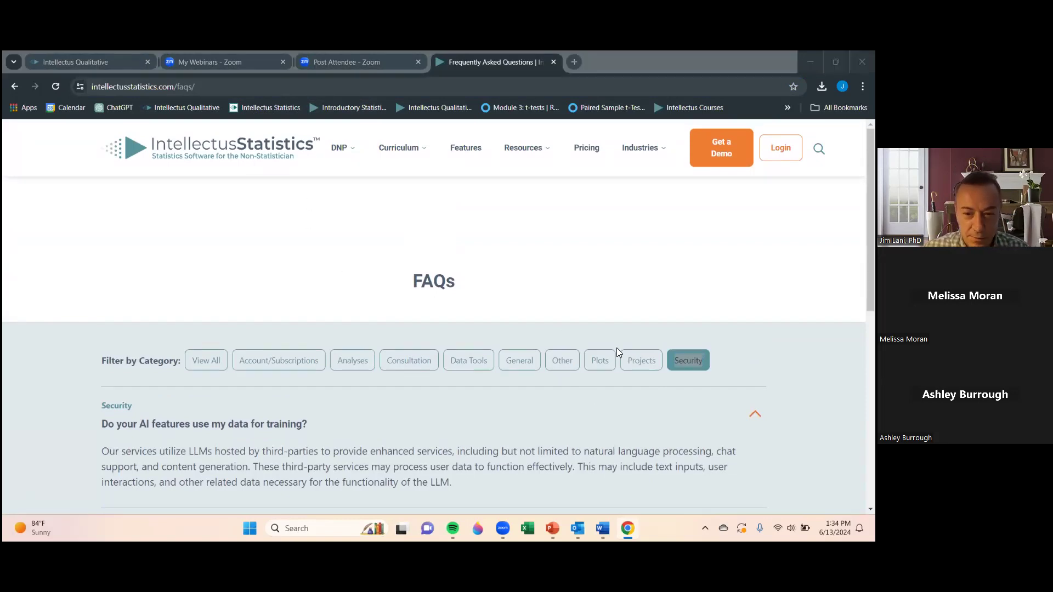
{"action": "left_click", "coordinate": [680, 362]}
{"action": "scroll", "coordinate": [696, 364], "scroll_direction": "down", "scroll_amount": 7}
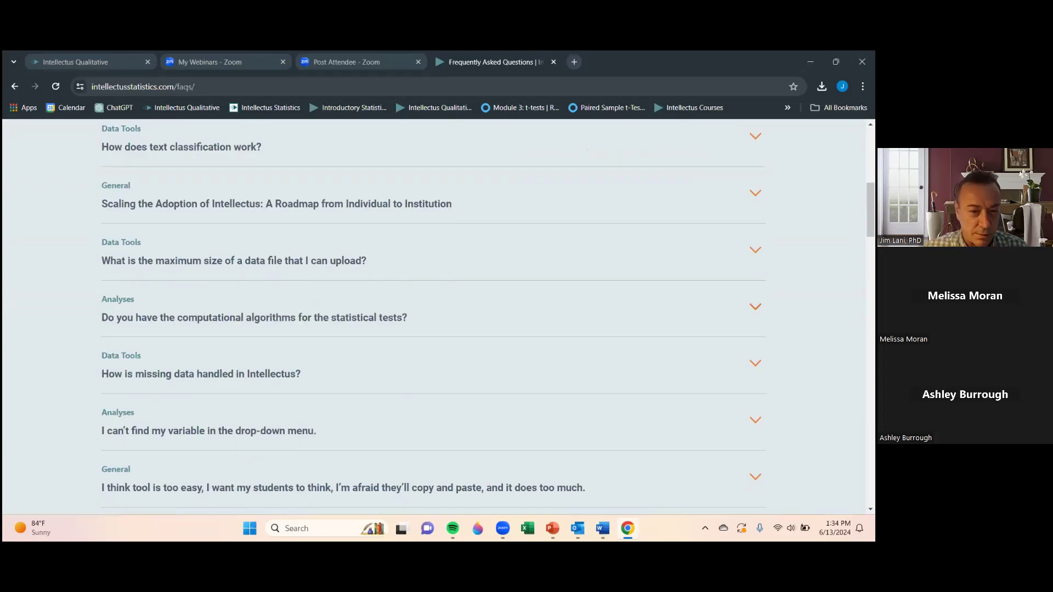
{"action": "scroll", "coordinate": [696, 363], "scroll_direction": "up", "scroll_amount": 10}
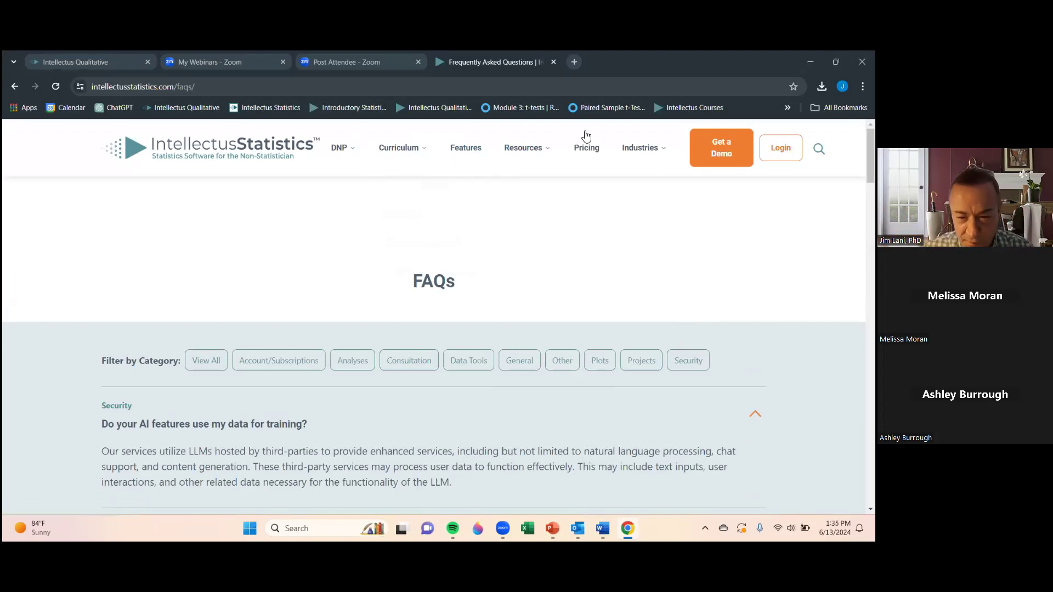
Filter the FAQs to the Security category and collapse the answer about AI features using data for training.
{"action": "left_click", "coordinate": [689, 362]}
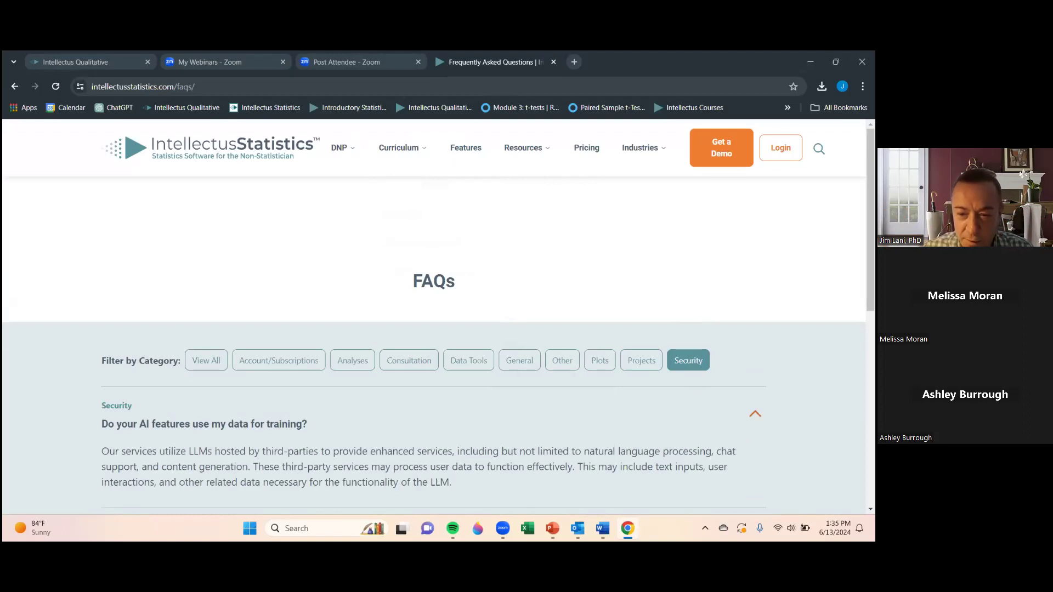
{"action": "left_click", "coordinate": [756, 414]}
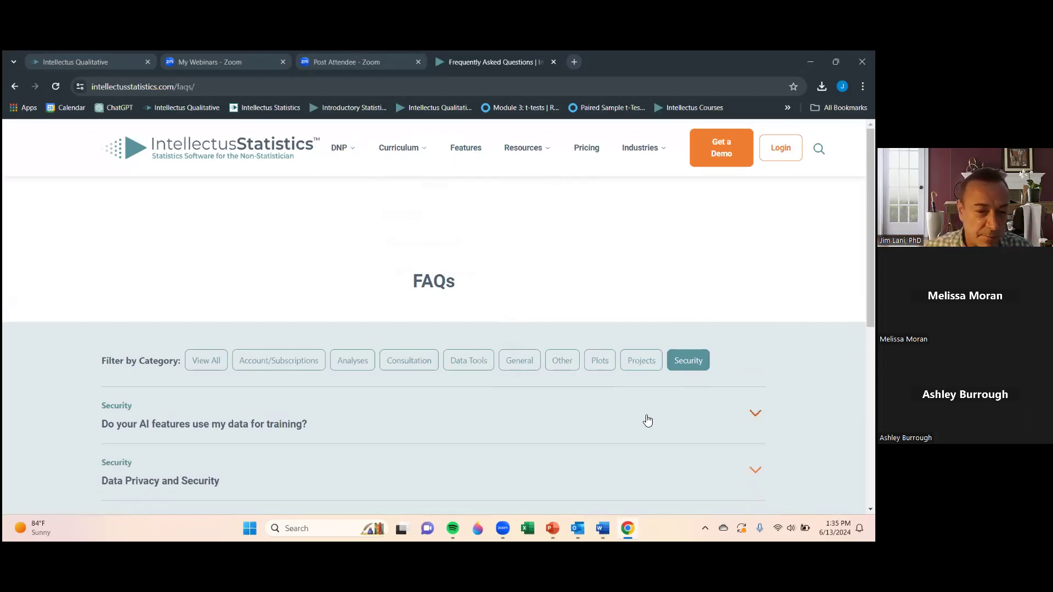
{"action": "scroll", "coordinate": [647, 421], "scroll_direction": "down", "scroll_amount": 2}
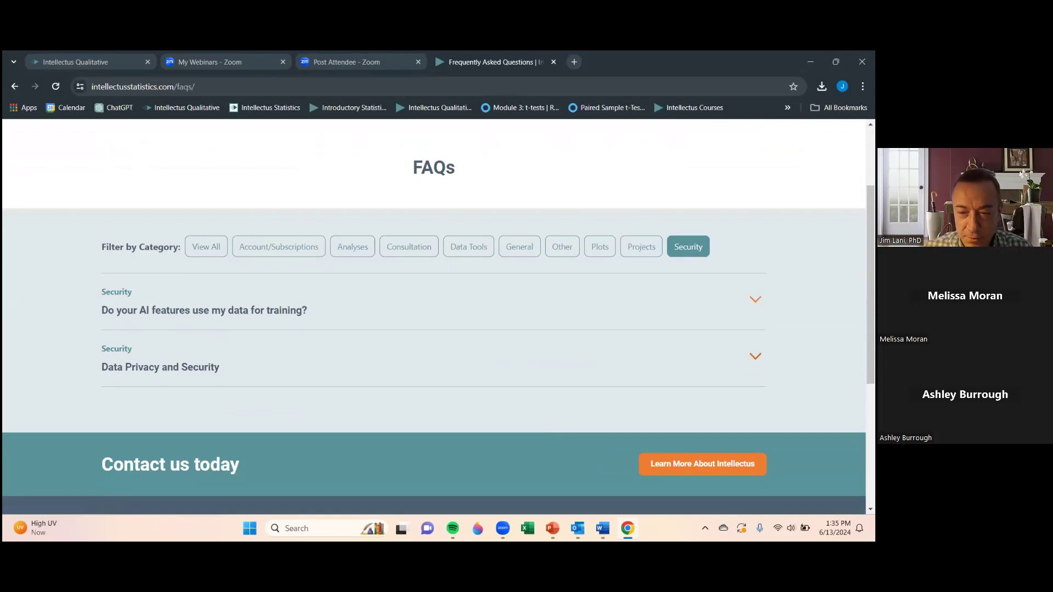
Expand the FAQ "Data Privacy and Security" and read its answer.
{"action": "left_click", "coordinate": [755, 357]}
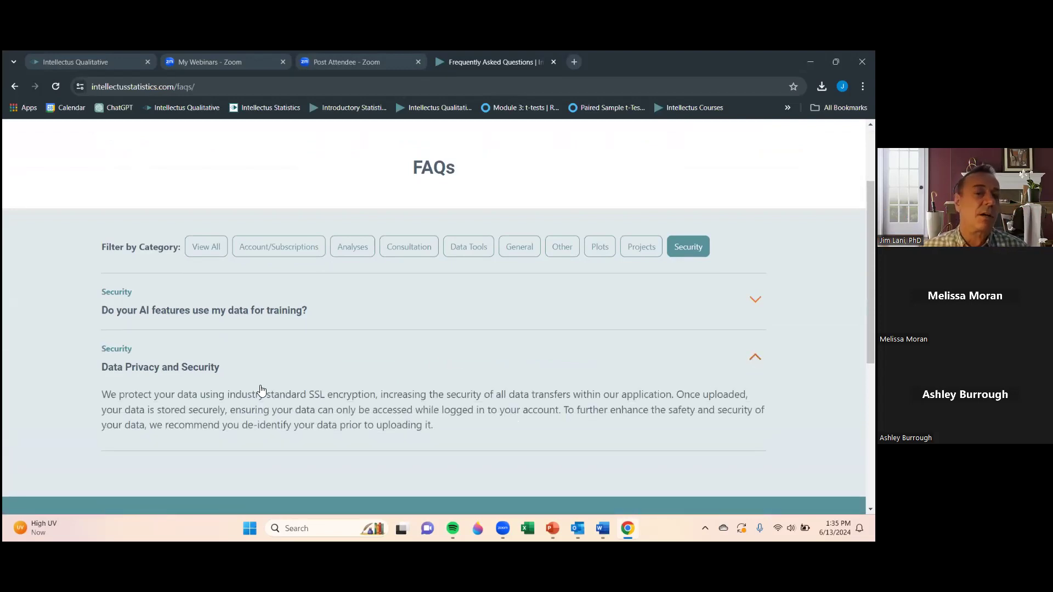
{"action": "scroll", "coordinate": [330, 326], "scroll_direction": "up", "scroll_amount": 2}
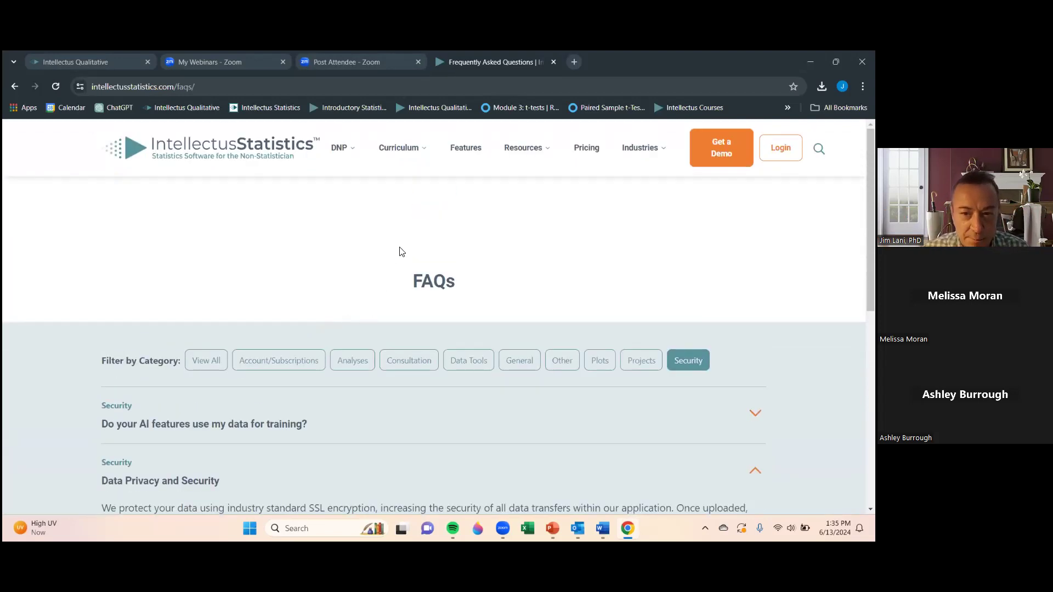
{"action": "scroll", "coordinate": [541, 302], "scroll_direction": "down", "scroll_amount": 4}
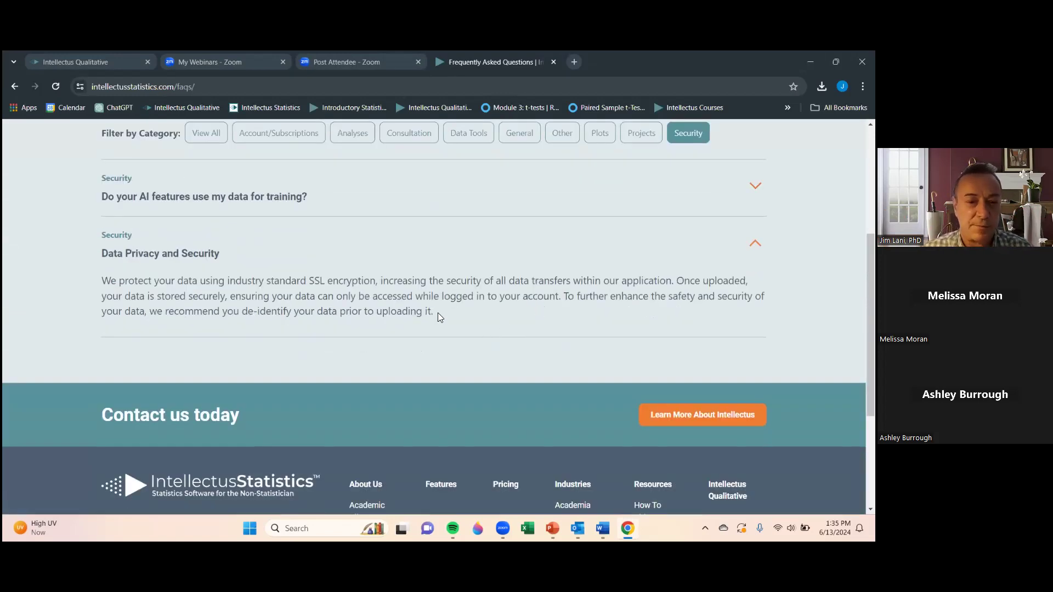
{"action": "scroll", "coordinate": [475, 185], "scroll_direction": "up", "scroll_amount": 2}
{"action": "scroll", "coordinate": [475, 185], "scroll_direction": "up", "scroll_amount": 2}
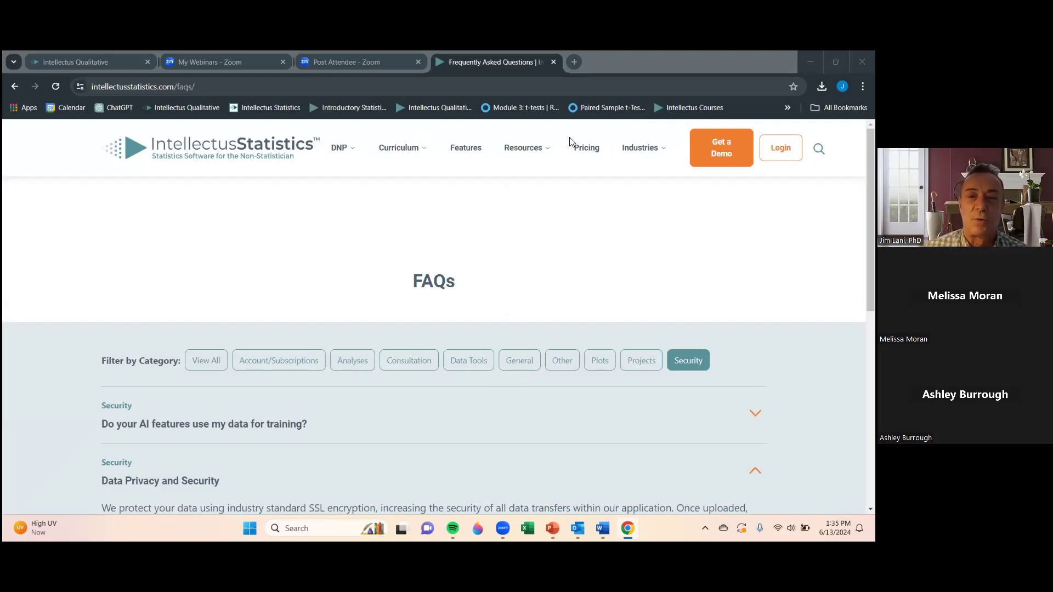
Return to Intellectus Qualitative, open the last listed project, and show the codebook's import and export options.
{"action": "left_click", "coordinate": [99, 62]}
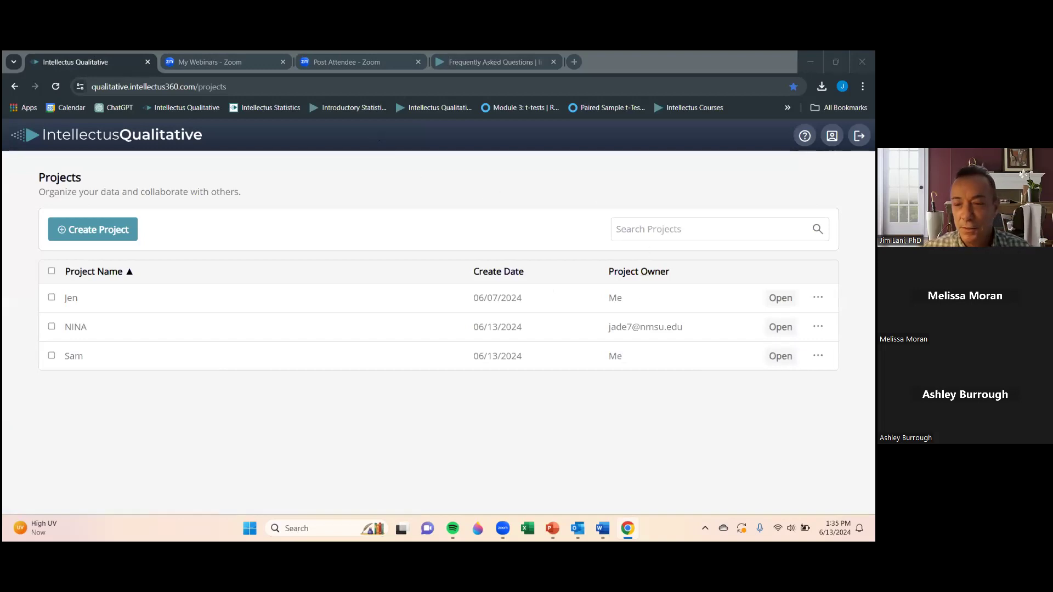
{"action": "left_click", "coordinate": [818, 355]}
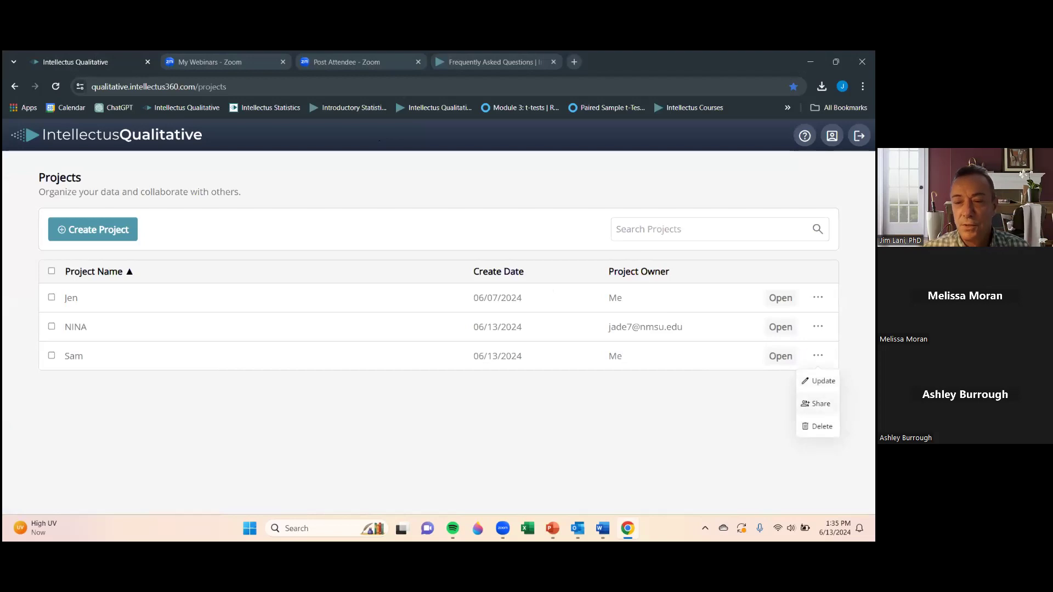
{"action": "left_click", "coordinate": [780, 356]}
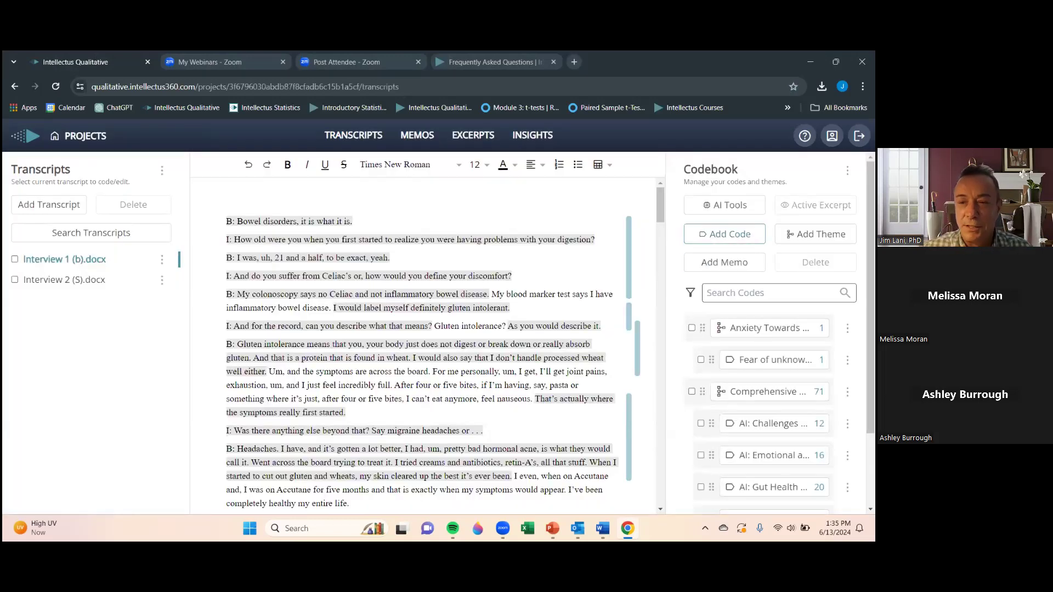
{"action": "left_click", "coordinate": [848, 171]}
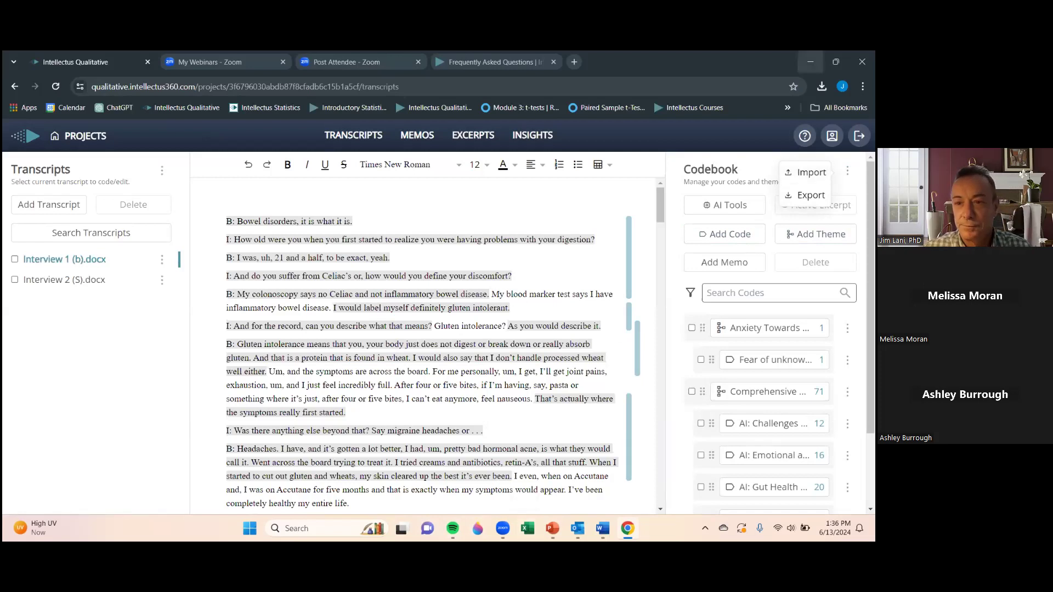
Clear the open windows from the desktop and open the codebook file stored there in Excel, enlarged for reading.
{"action": "left_click", "coordinate": [810, 62]}
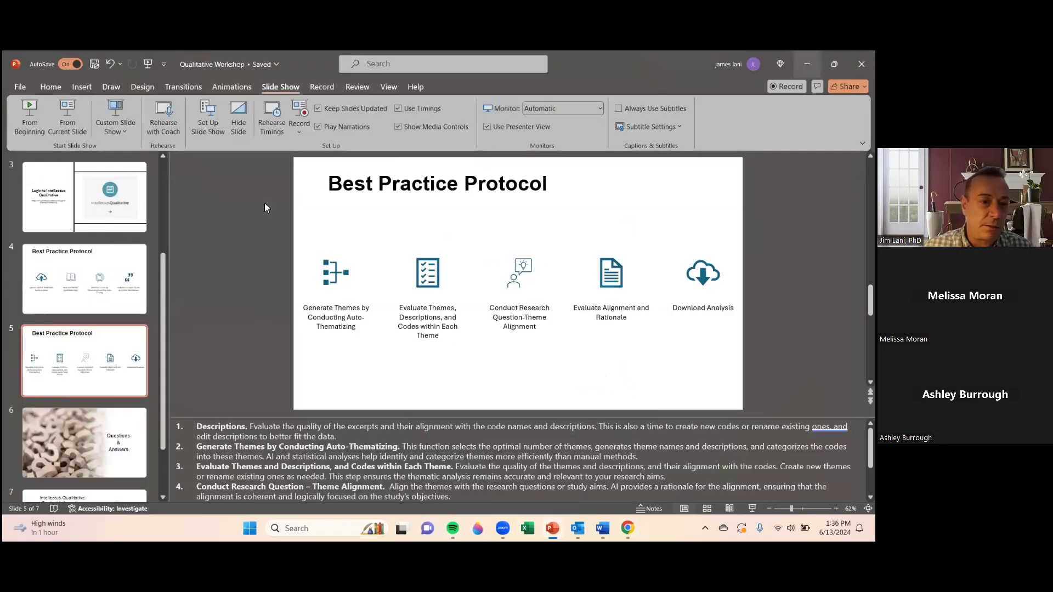
{"action": "left_click", "coordinate": [807, 64]}
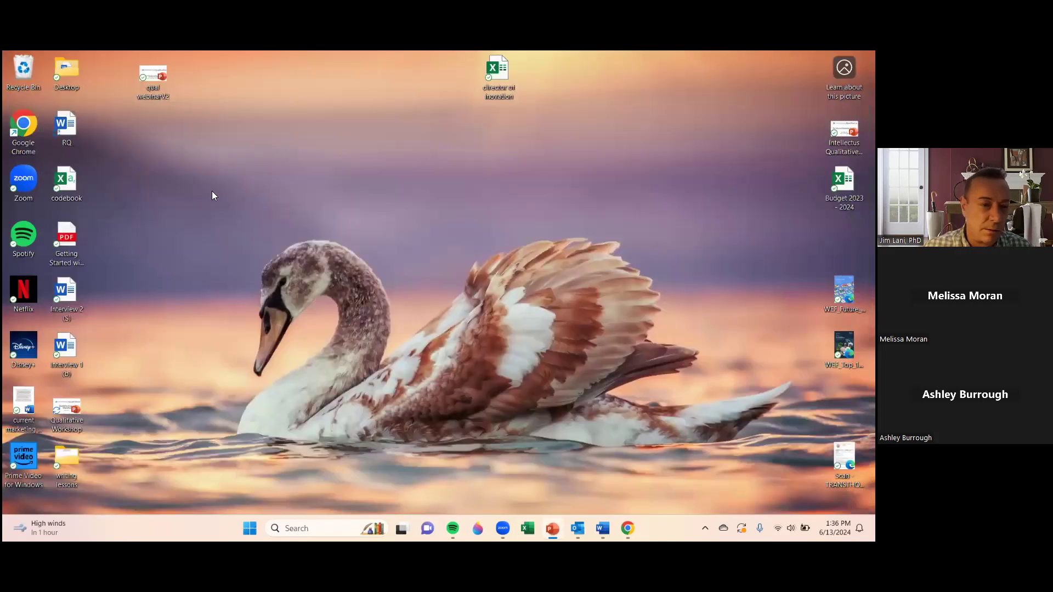
{"action": "double_click", "coordinate": [72, 187]}
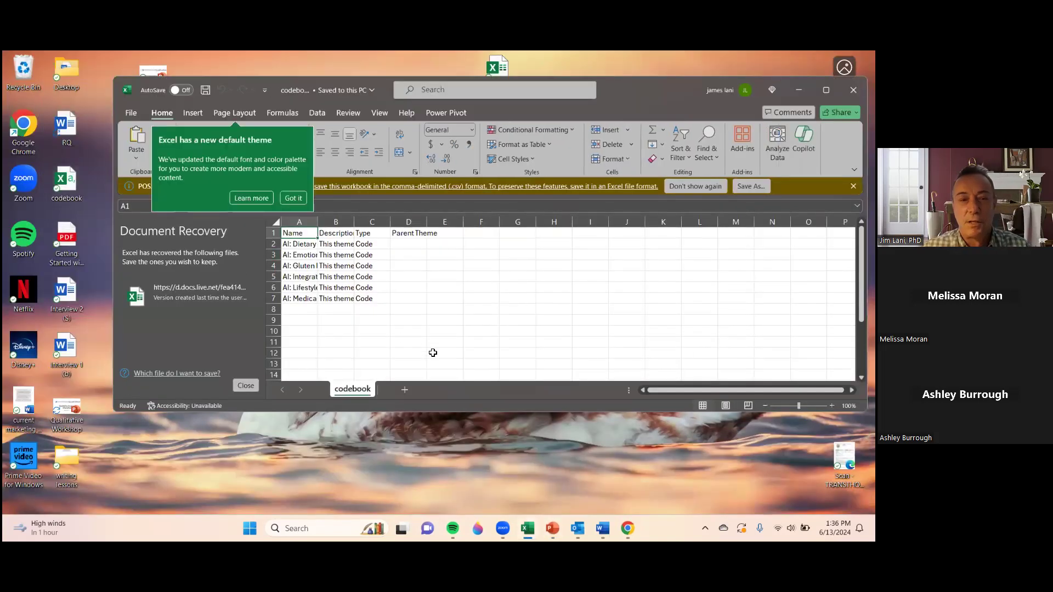
{"action": "scroll", "coordinate": [456, 335], "scroll_direction": "up", "scroll_amount": 5}
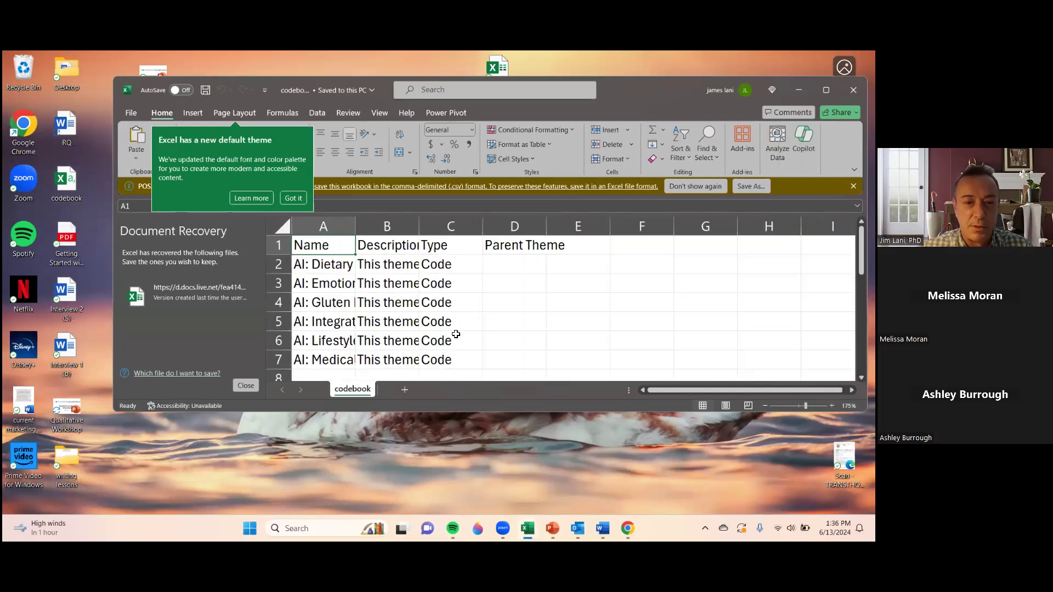
Widen the Name and Description columns in a maximized window and wrap the text in the Description column.
{"action": "left_click_drag", "start_coordinate": [359, 229], "coordinate": [425, 230]}
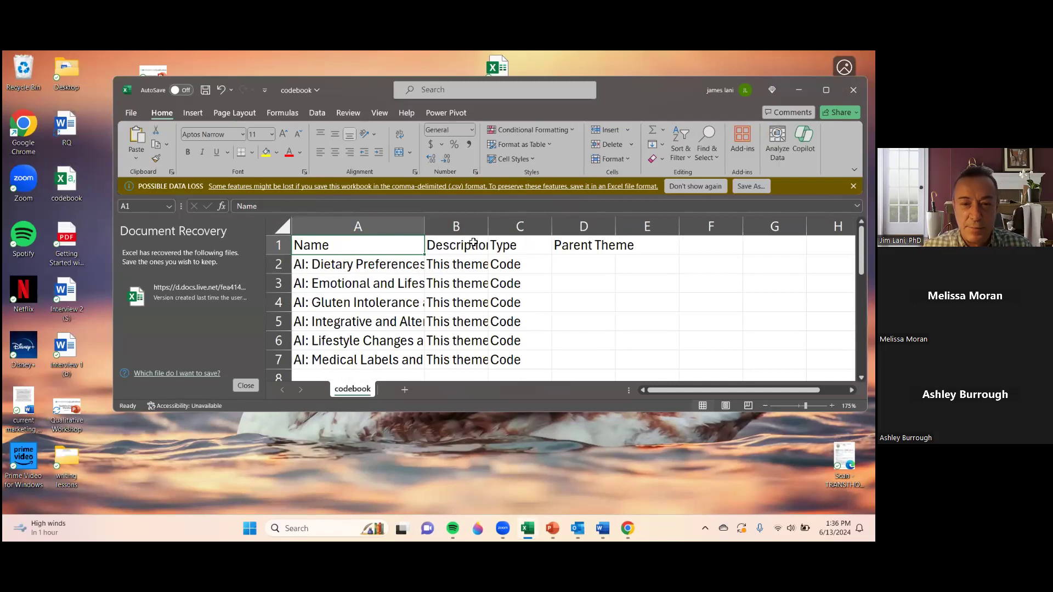
{"action": "left_click_drag", "start_coordinate": [488, 228], "coordinate": [565, 229]}
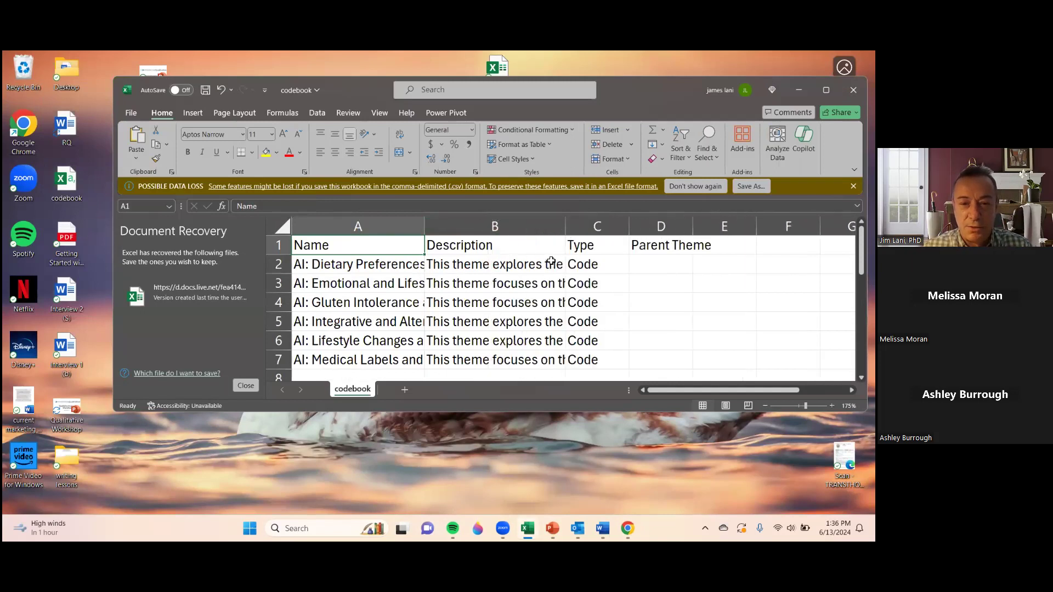
{"action": "left_click", "coordinate": [826, 90]}
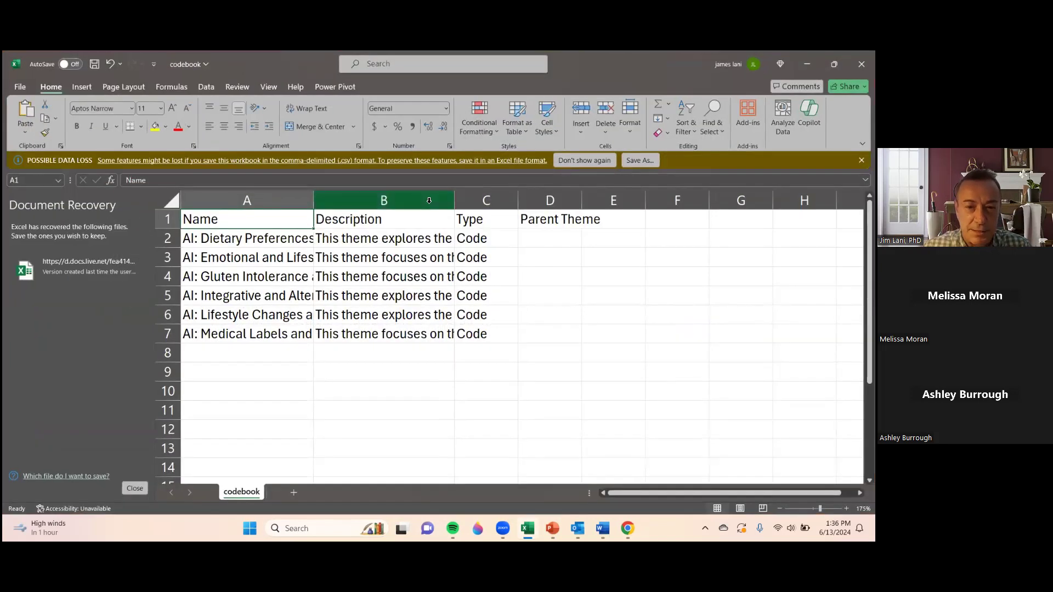
{"action": "left_click", "coordinate": [429, 200]}
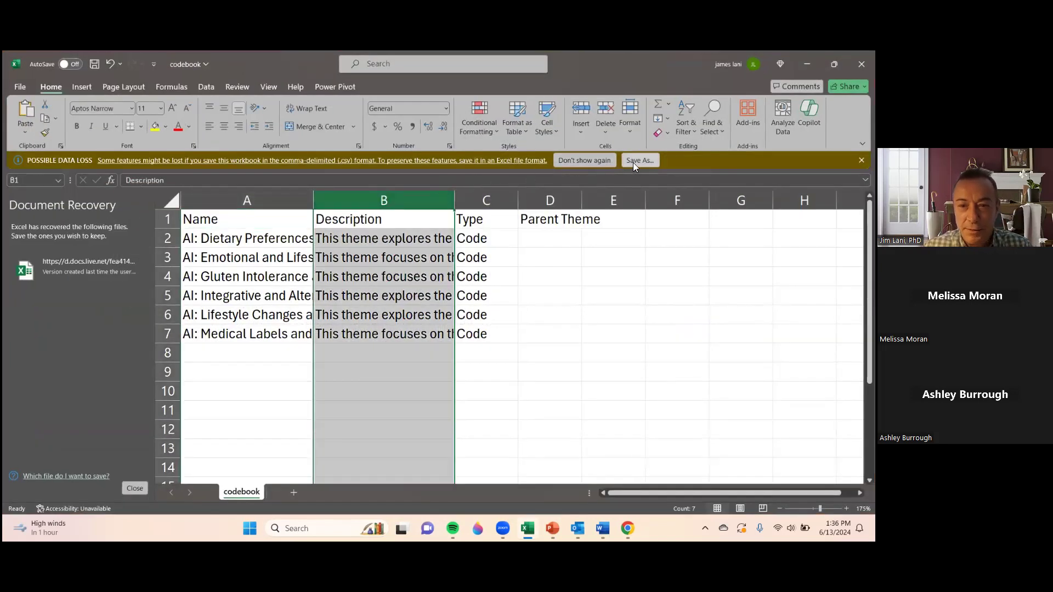
{"action": "left_click", "coordinate": [592, 160]}
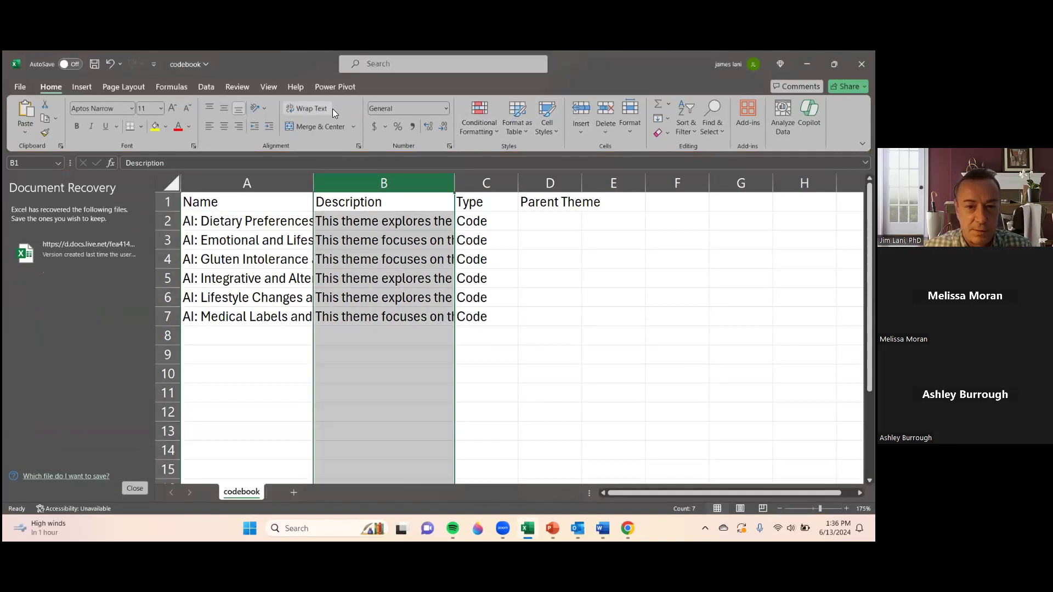
{"action": "left_click", "coordinate": [303, 110]}
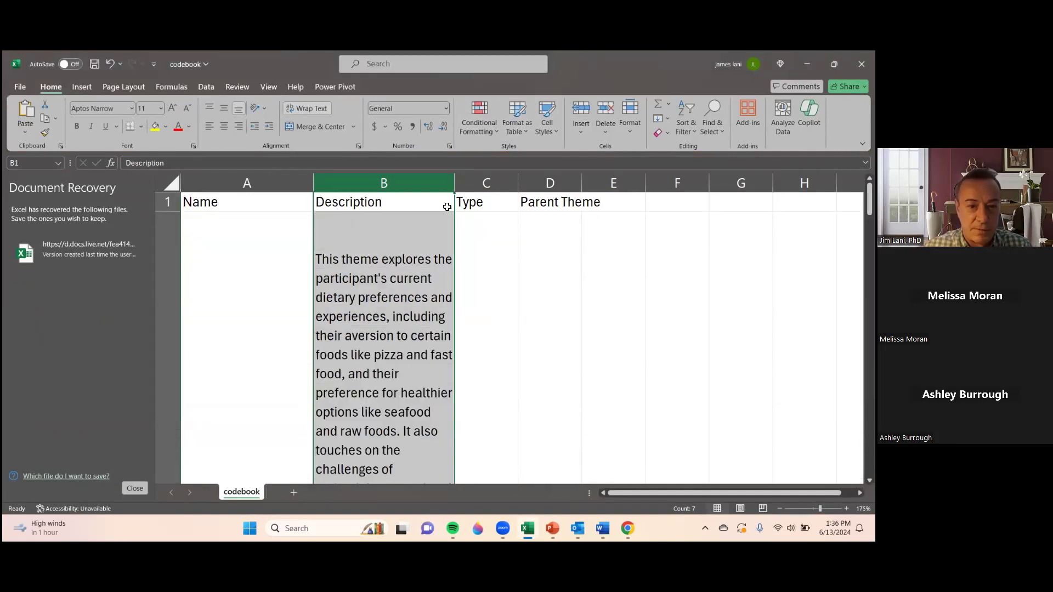
Widen the Description and Name columns further to read the first code's entry, and close the codebook without saving changes.
{"action": "scroll", "coordinate": [439, 264], "scroll_direction": "down", "scroll_amount": 5}
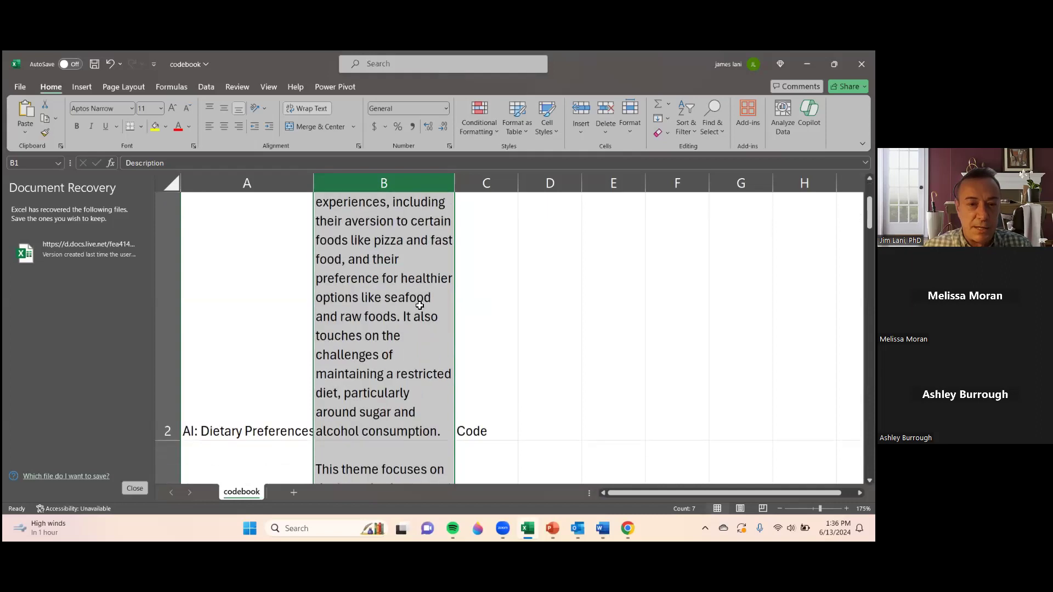
{"action": "left_click", "coordinate": [318, 180]}
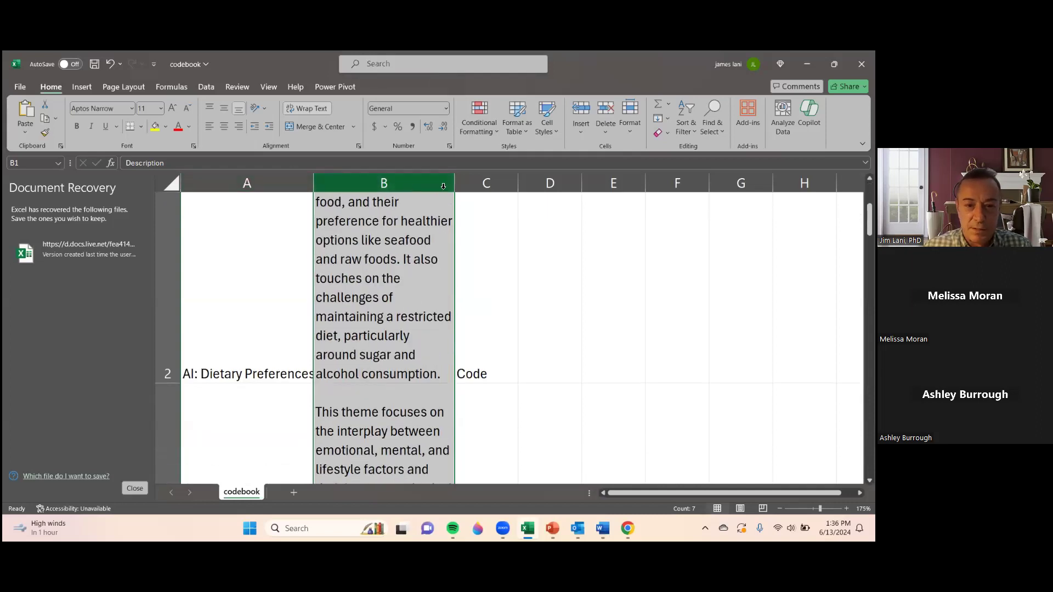
{"action": "left_click_drag", "start_coordinate": [454, 183], "coordinate": [583, 188]}
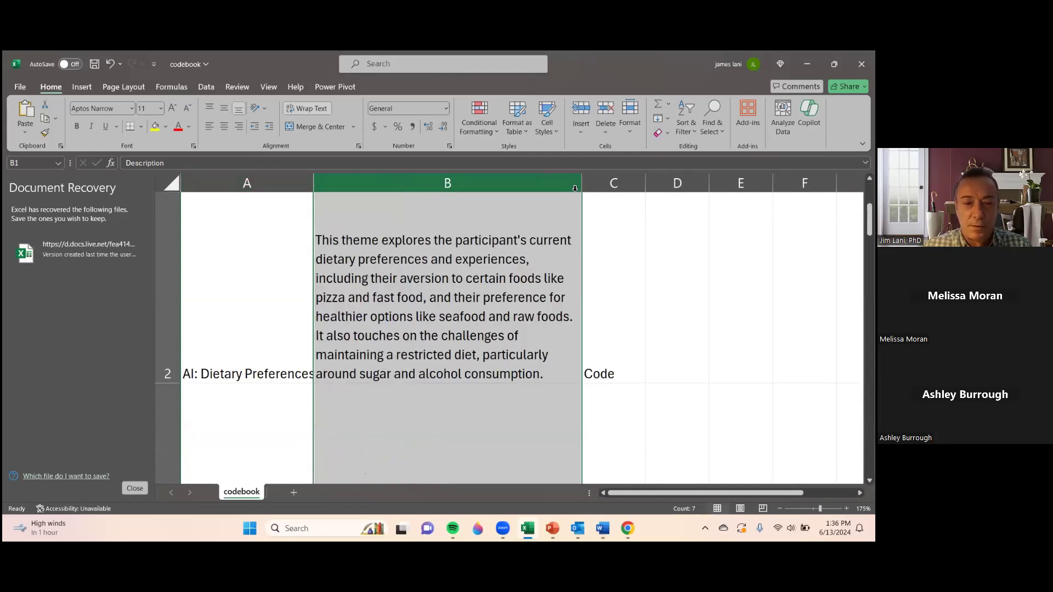
{"action": "left_click_drag", "start_coordinate": [315, 188], "coordinate": [430, 188]}
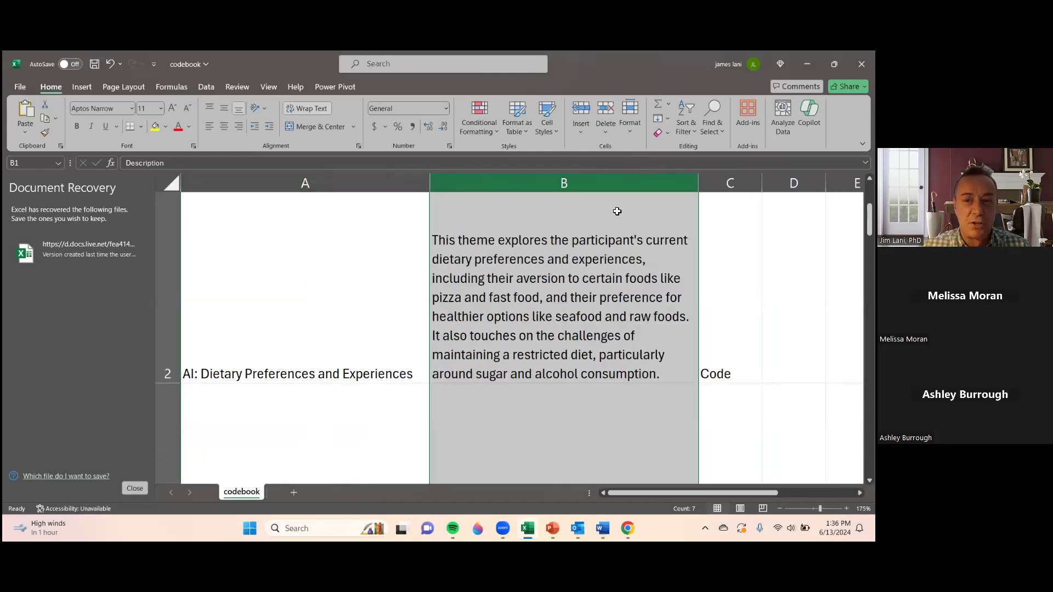
{"action": "left_click", "coordinate": [862, 64]}
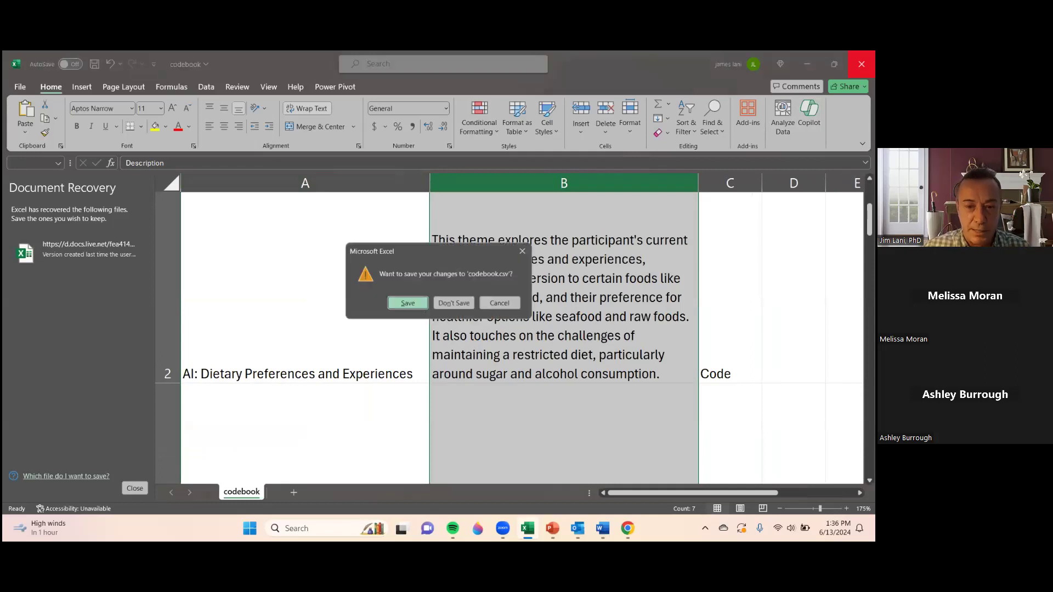
{"action": "left_click", "coordinate": [453, 305]}
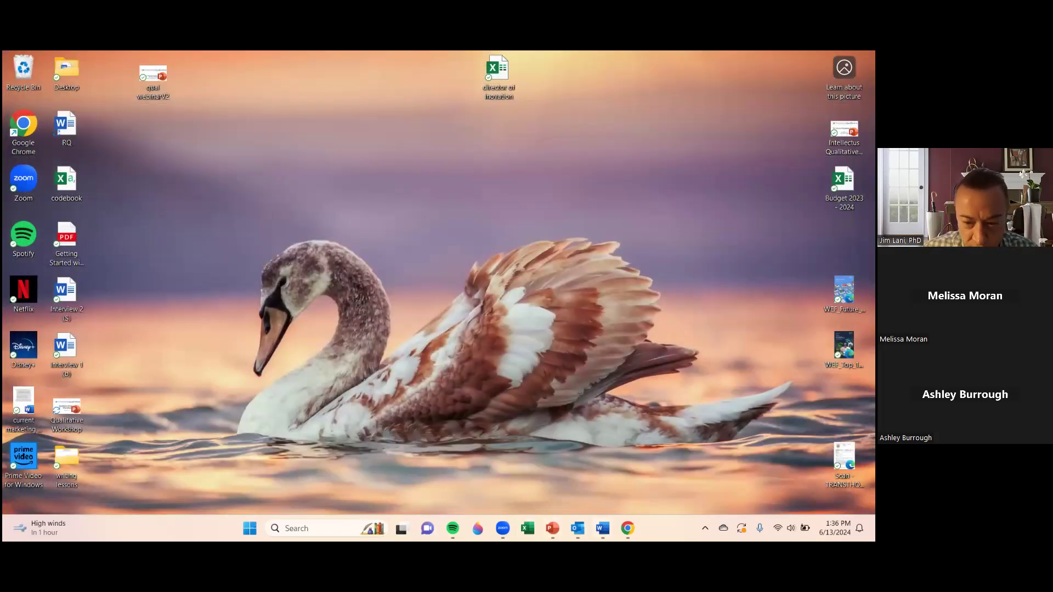
Switch back to Intellectus Qualitative, import the codebook file from the desktop into the project, and review the unassigned codes.
{"action": "mouse_move", "coordinate": [627, 529]}
{"action": "left_click", "coordinate": [630, 477]}
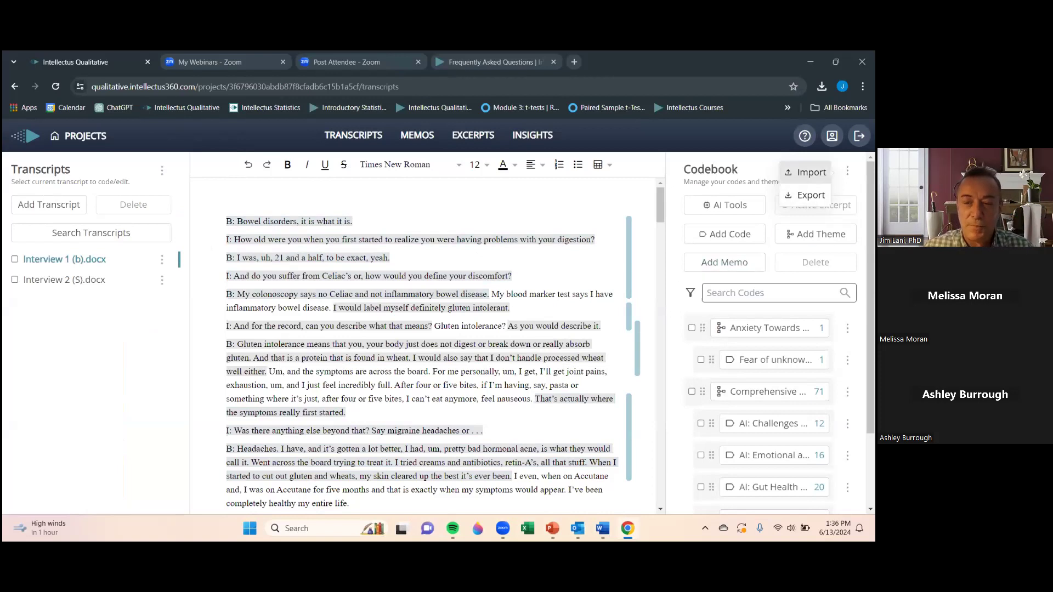
{"action": "left_click", "coordinate": [806, 172]}
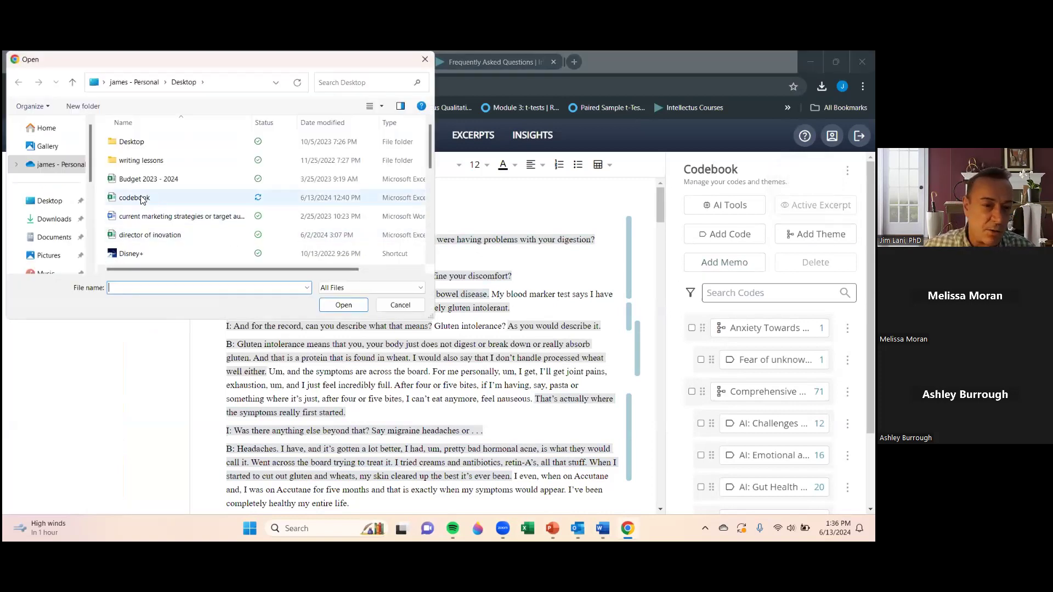
{"action": "left_click", "coordinate": [140, 199]}
{"action": "left_click", "coordinate": [343, 305]}
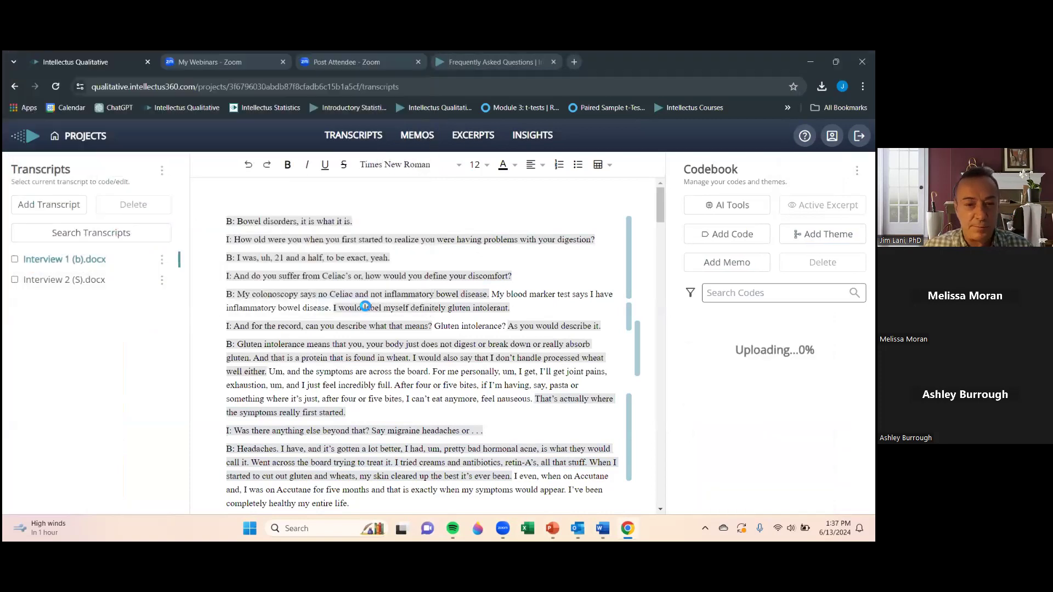
{"action": "scroll", "coordinate": [768, 384], "scroll_direction": "down", "scroll_amount": 10}
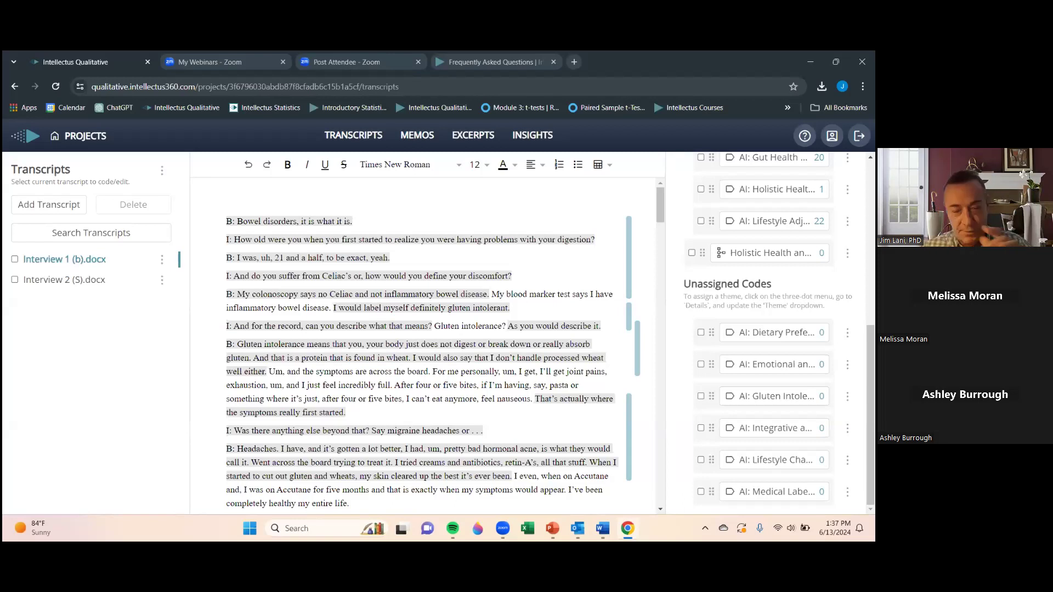
{"action": "scroll", "coordinate": [768, 329], "scroll_direction": "up", "scroll_amount": 10}
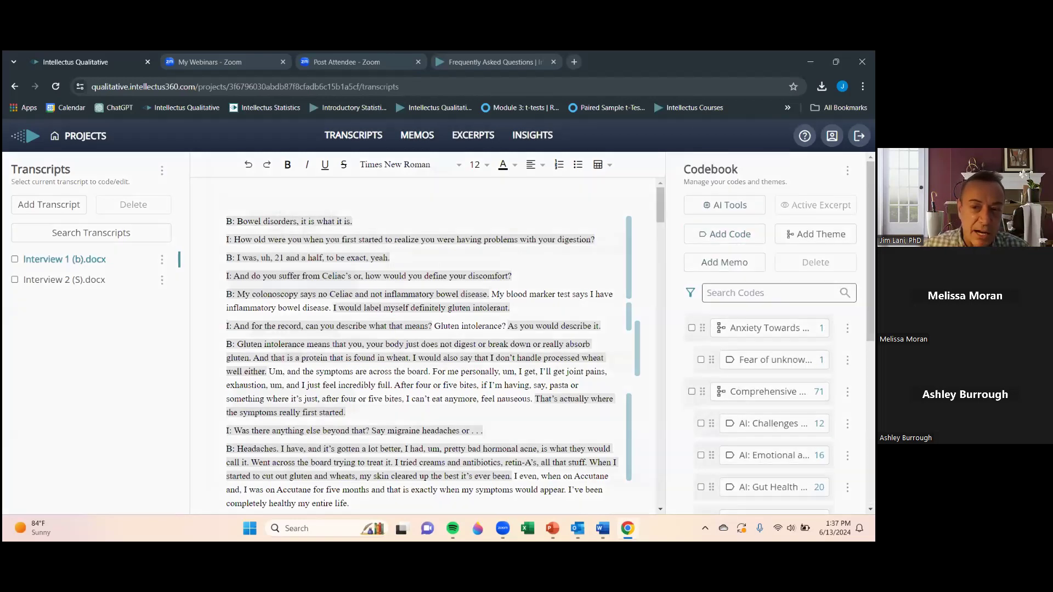
Run the Deductive Coding AI tool, apply its results to the project, and review the excerpt counts for themes and unassigned codes.
{"action": "left_click", "coordinate": [725, 204]}
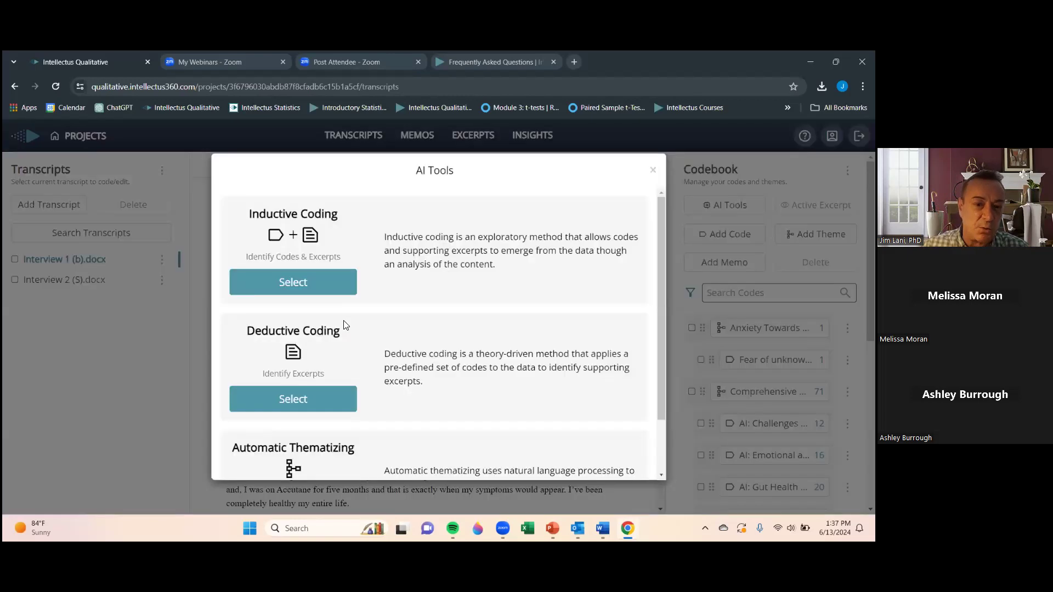
{"action": "left_click", "coordinate": [321, 393]}
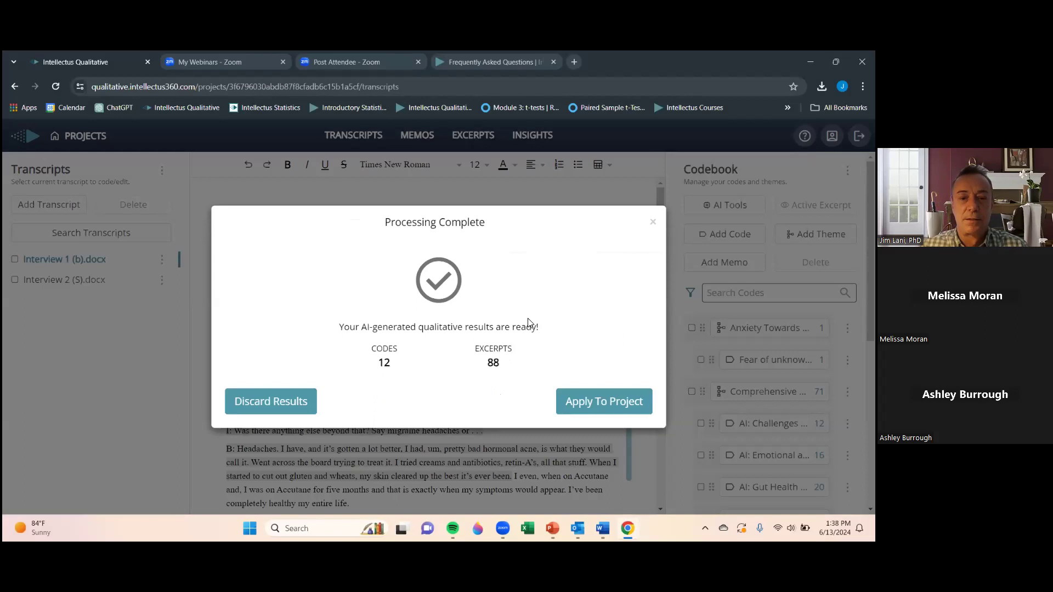
{"action": "left_click", "coordinate": [607, 405]}
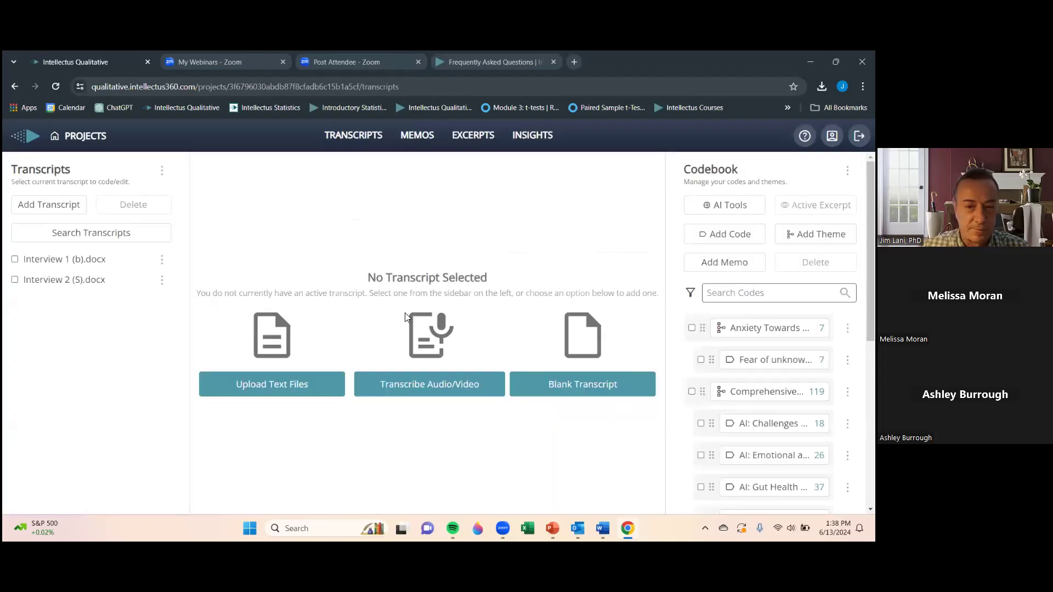
{"action": "scroll", "coordinate": [768, 333], "scroll_direction": "down", "scroll_amount": 6}
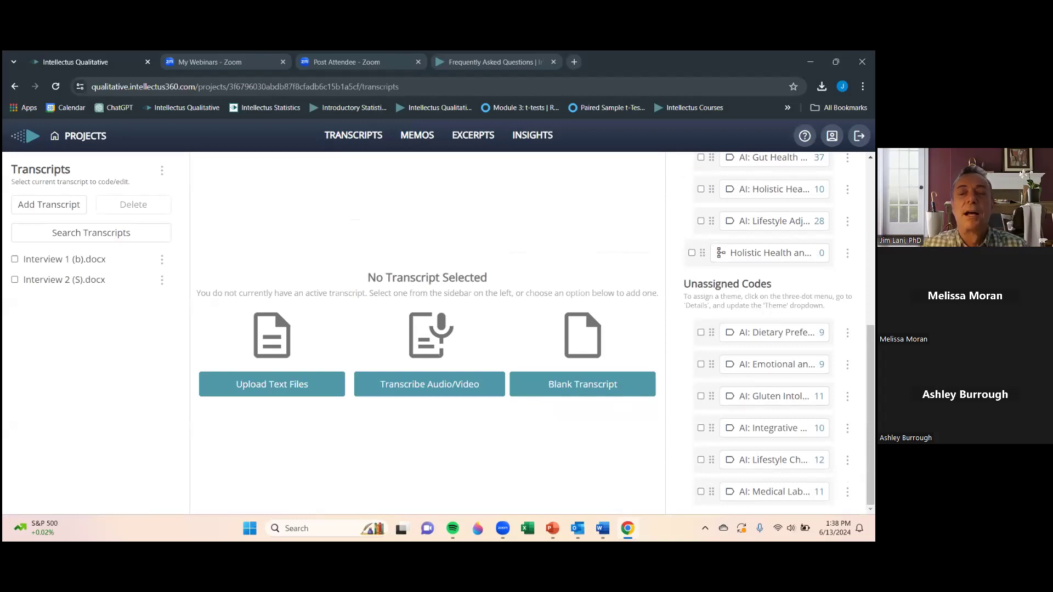
{"action": "scroll", "coordinate": [773, 335], "scroll_direction": "up", "scroll_amount": 8}
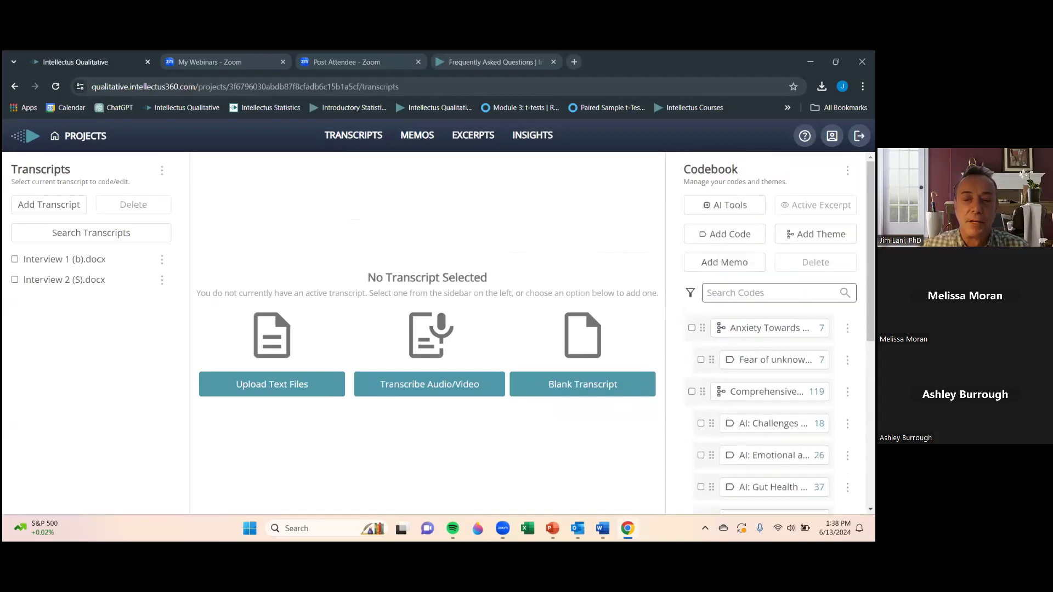
{"action": "scroll", "coordinate": [774, 335], "scroll_direction": "down", "scroll_amount": 2}
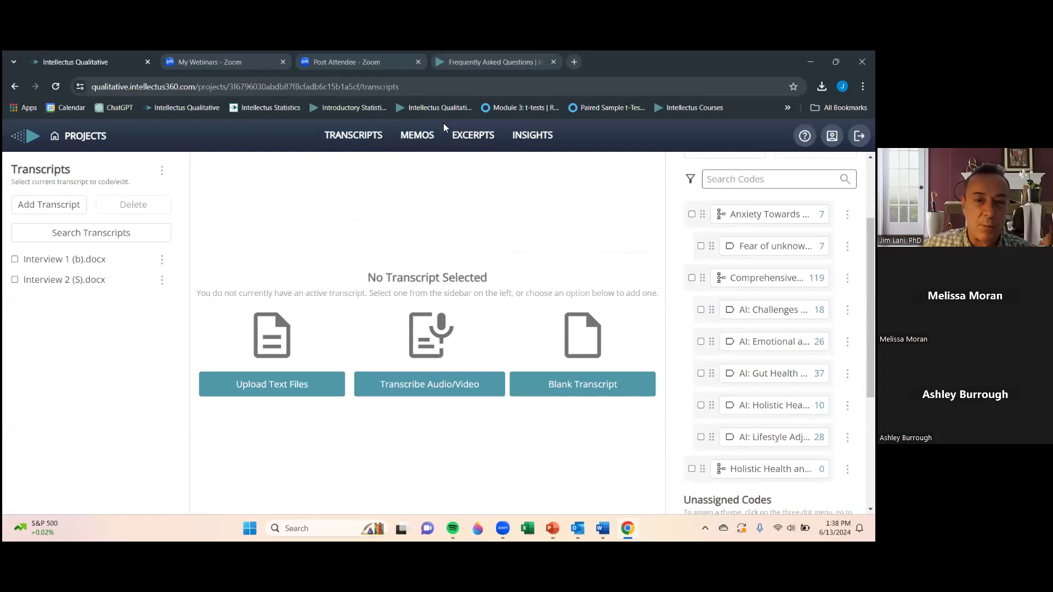
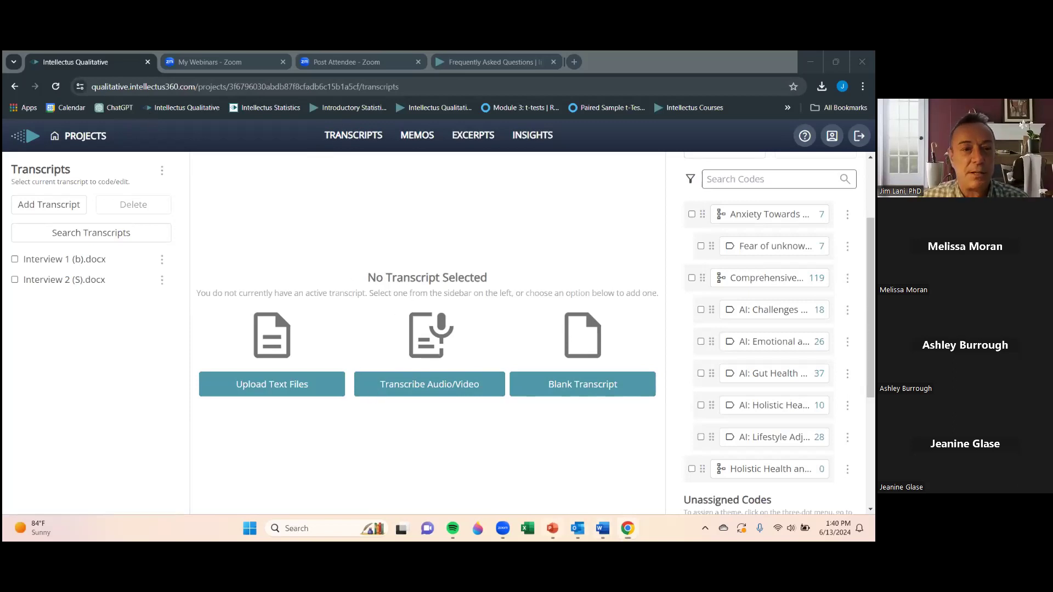
Switch to the Qualitative Workshop presentation in PowerPoint and start the slide show from the contact information slide.
{"action": "left_click", "coordinate": [552, 528]}
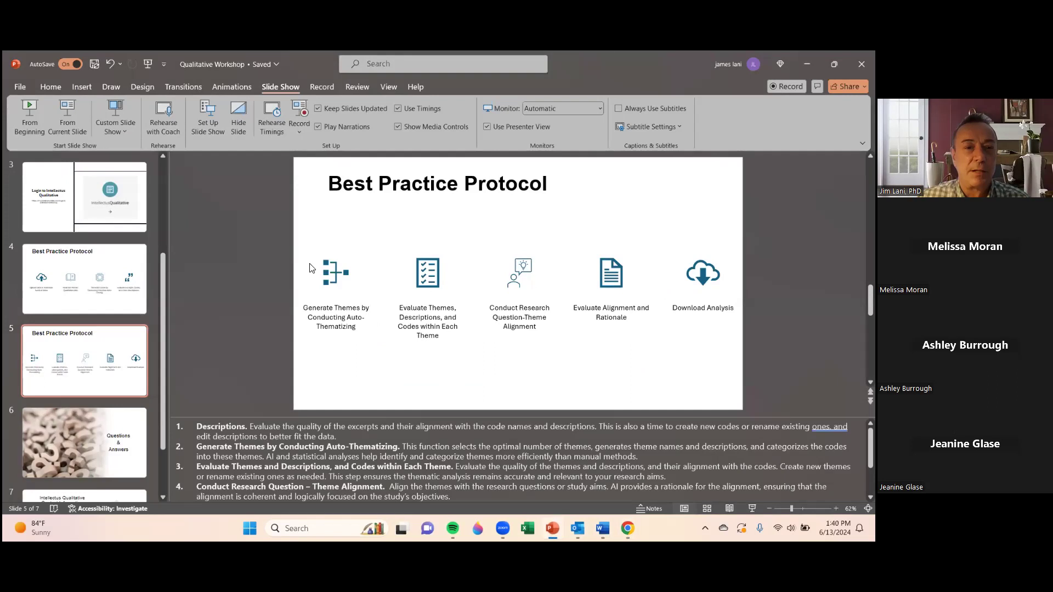
{"action": "scroll", "coordinate": [479, 302], "scroll_direction": "down", "scroll_amount": 2}
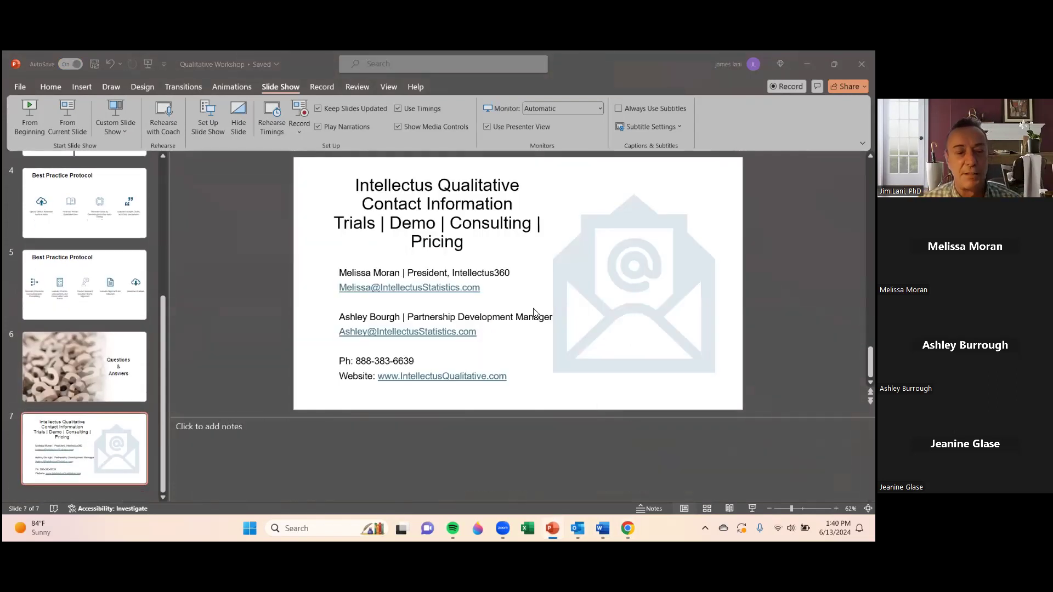
{"action": "left_click", "coordinate": [70, 119]}
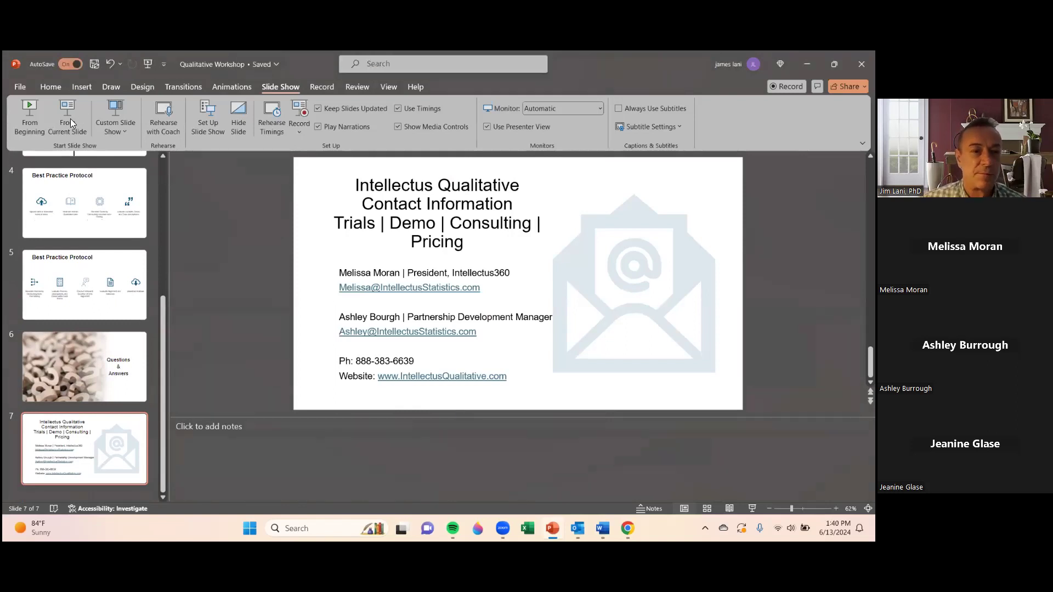
{"action": "left_click", "coordinate": [70, 116]}
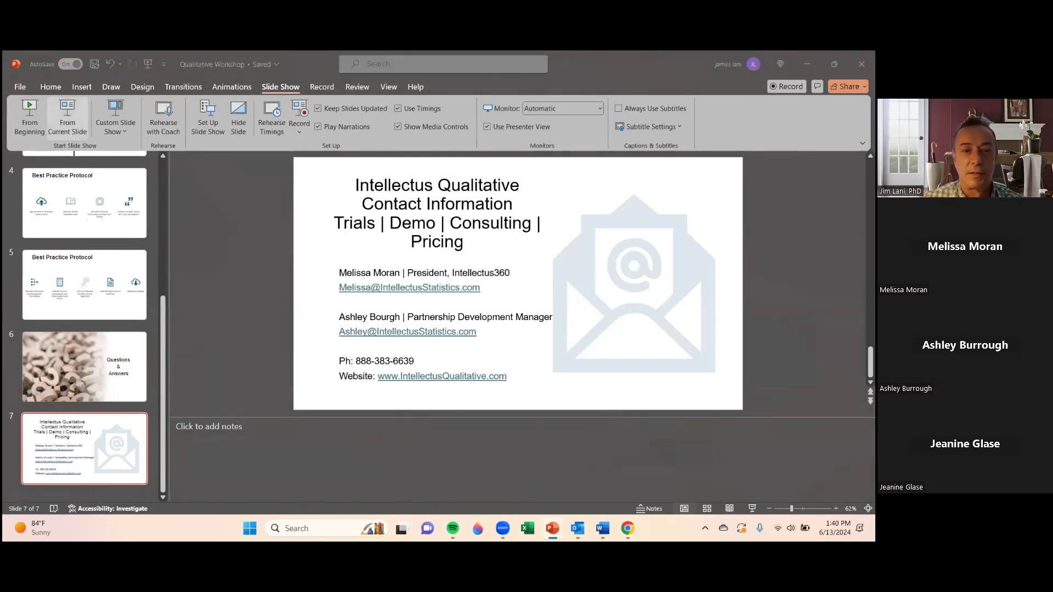